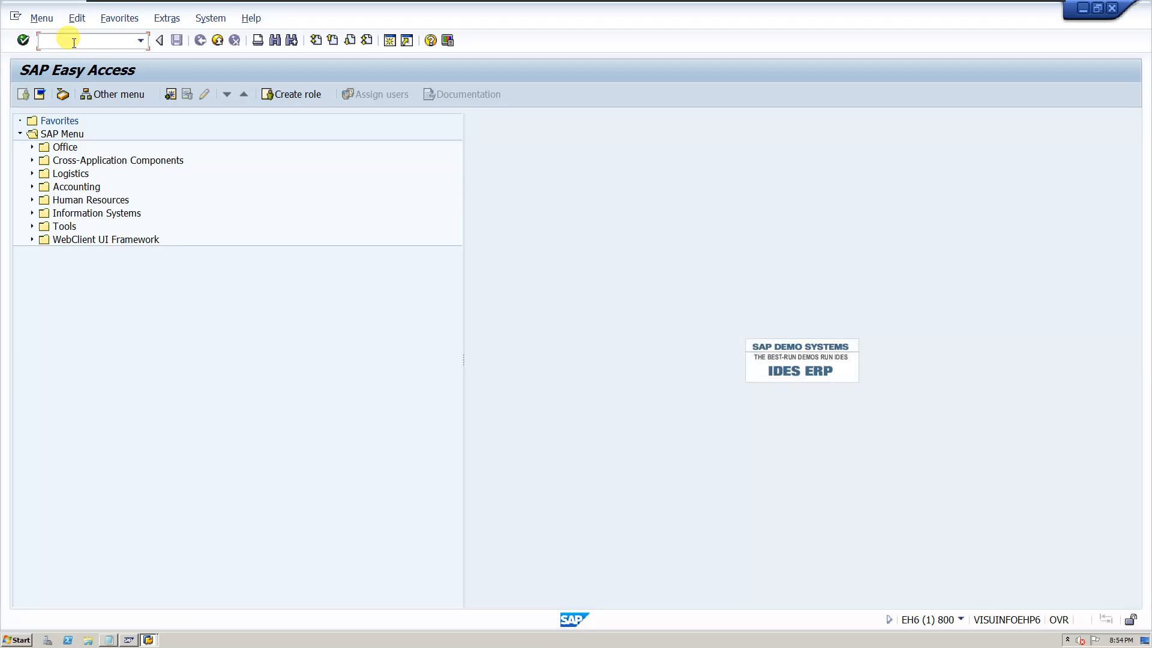
Step: Start transaction XD01 and choose the account group "Sold-to party - ZMAR" for the new customer
{"action": "type", "text": "XD01"}
{"action": "key", "text": "Return"}
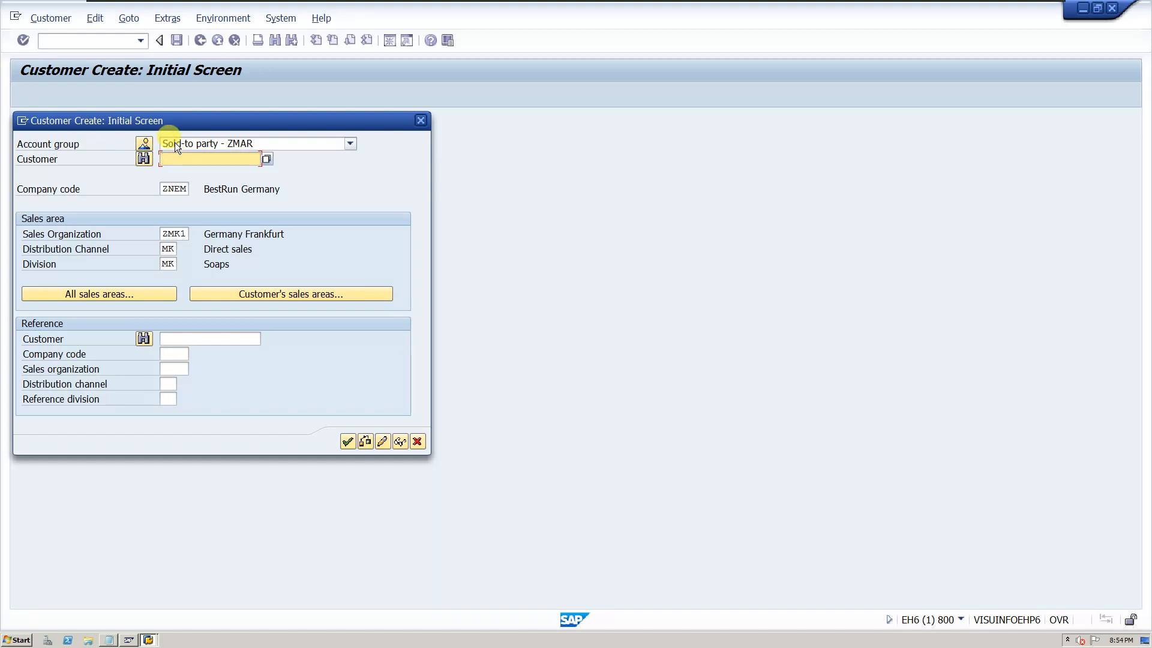
{"action": "left_click", "coordinate": [235, 145]}
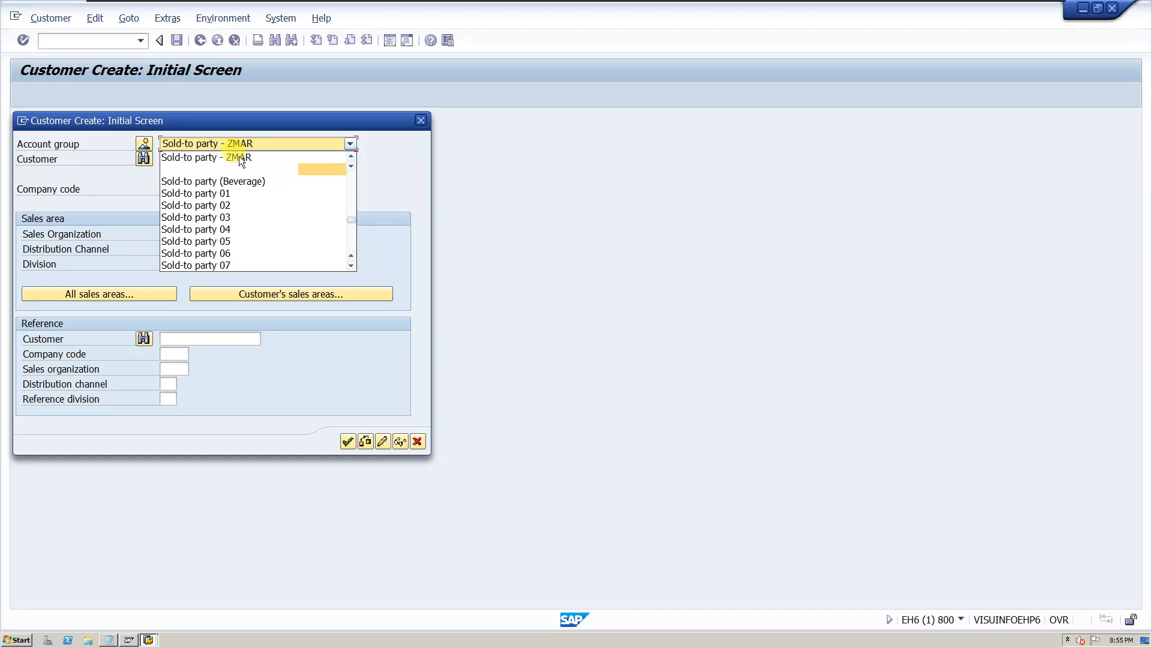
{"action": "left_click", "coordinate": [240, 157]}
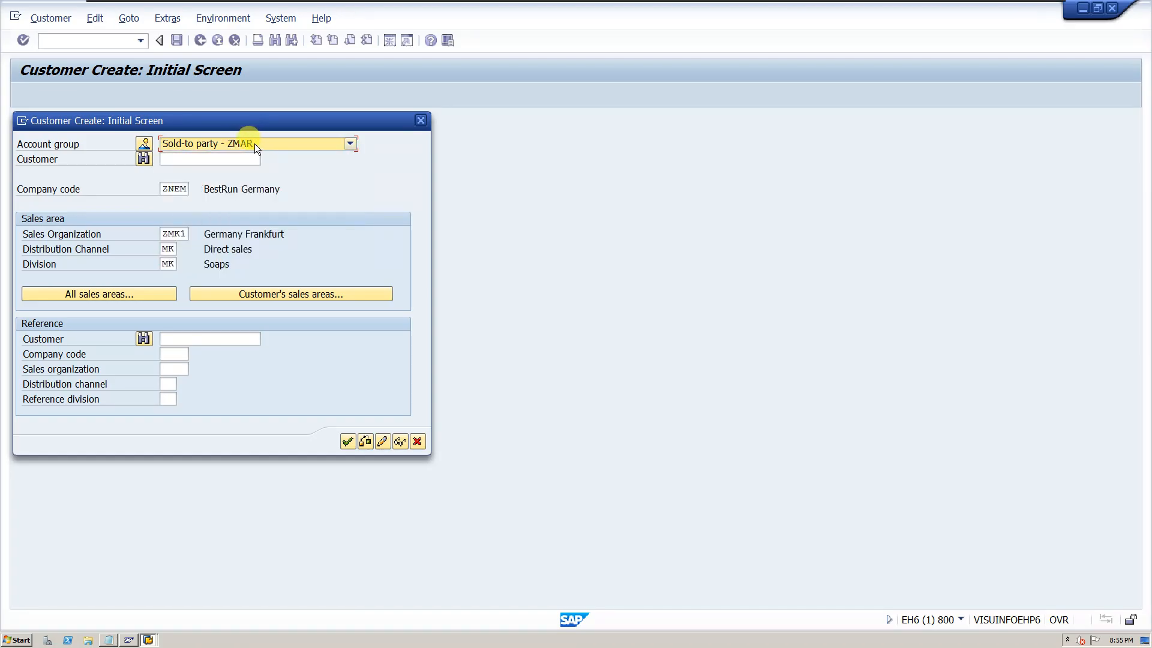
Step: Check the customer, company code, sales area and reference fields of the initial screen, and continue to the general data
{"action": "left_click", "coordinate": [187, 161]}
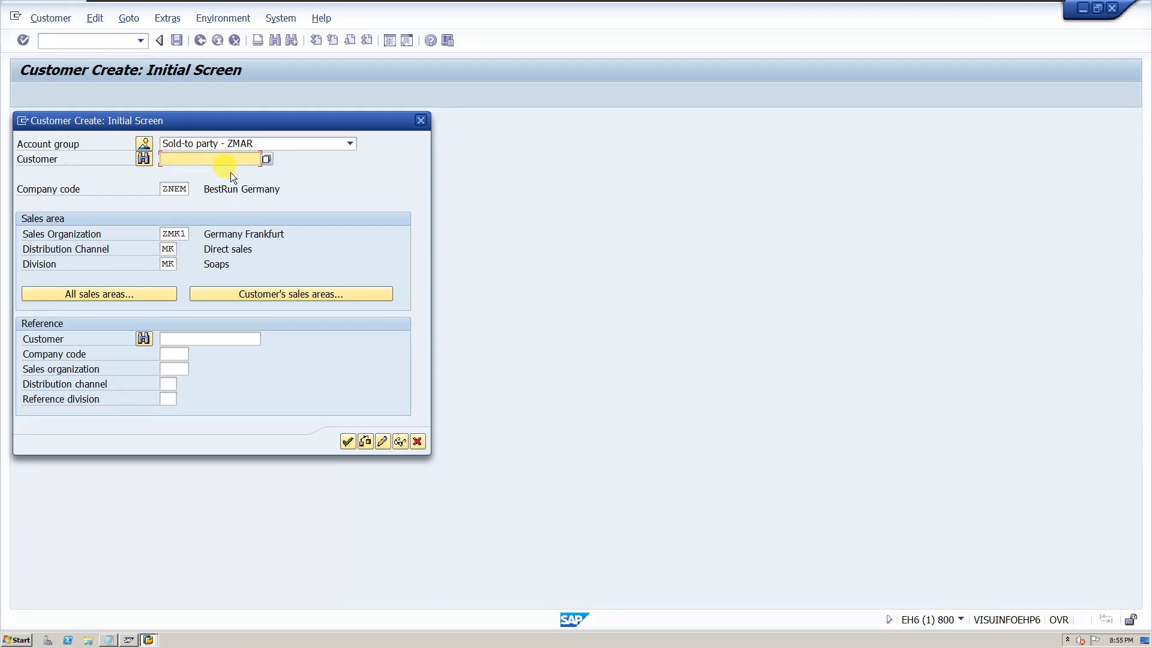
{"action": "left_click", "coordinate": [182, 190]}
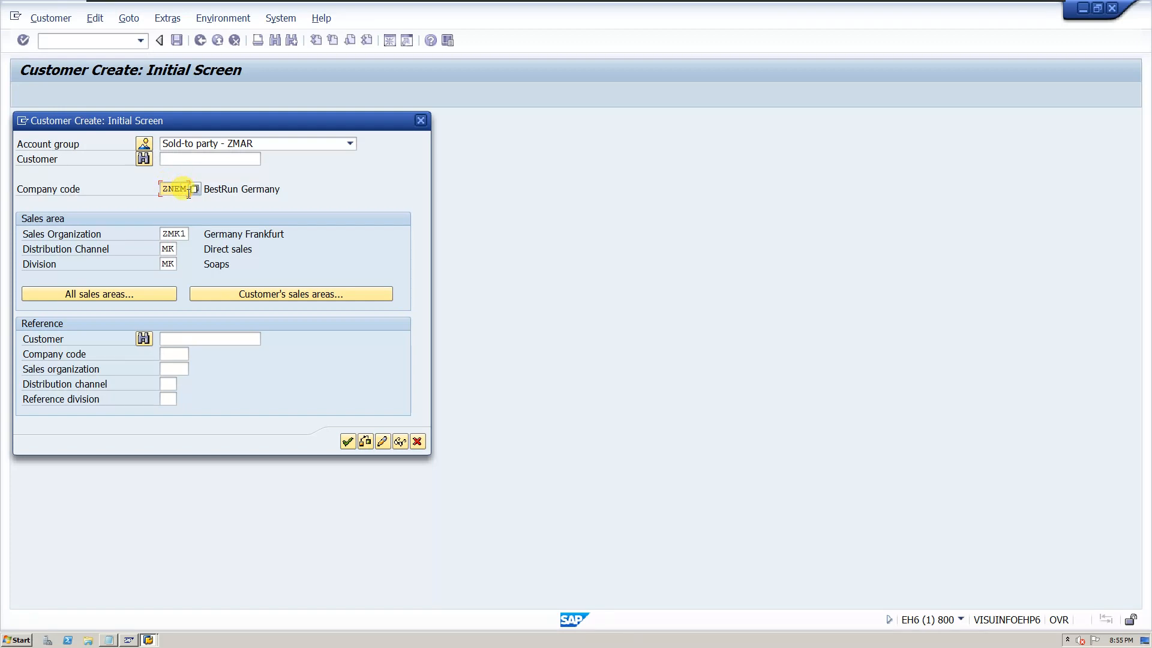
{"action": "left_click", "coordinate": [173, 235]}
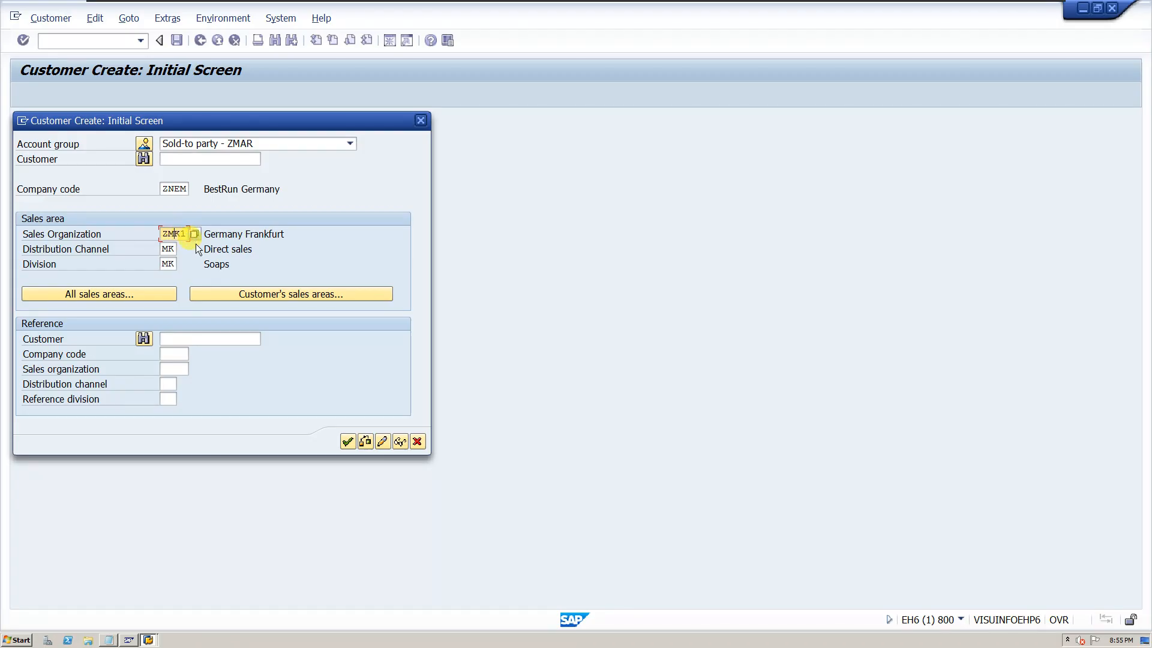
{"action": "left_click", "coordinate": [168, 248]}
{"action": "left_click", "coordinate": [171, 264]}
{"action": "left_click", "coordinate": [210, 338]}
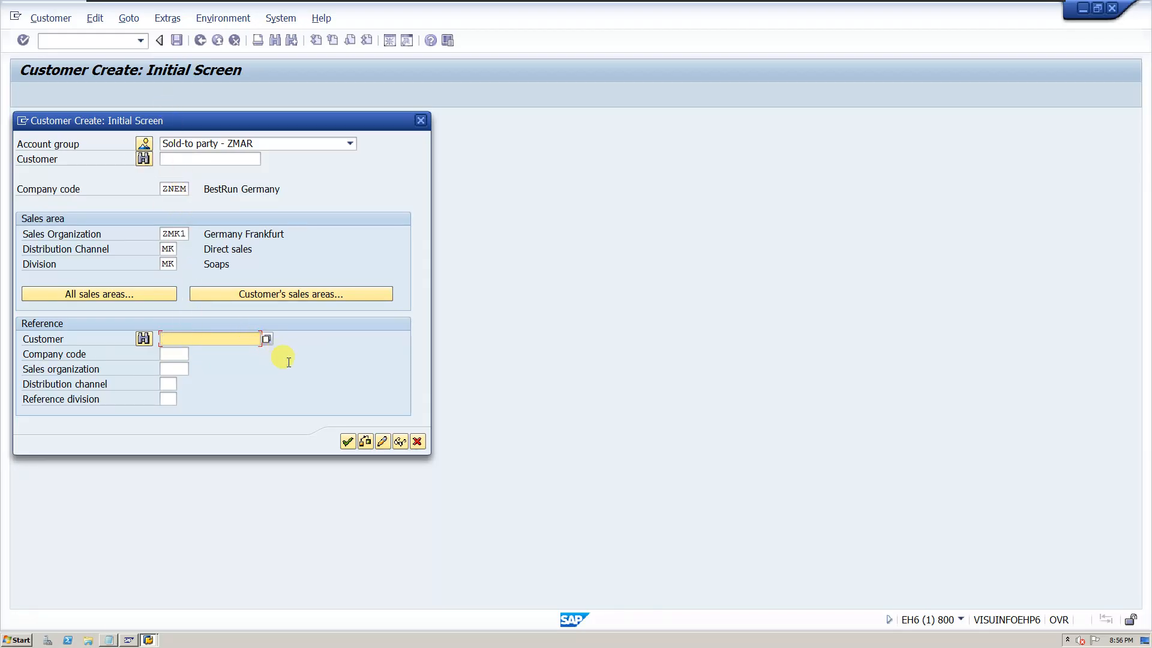
{"action": "left_click", "coordinate": [348, 443]}
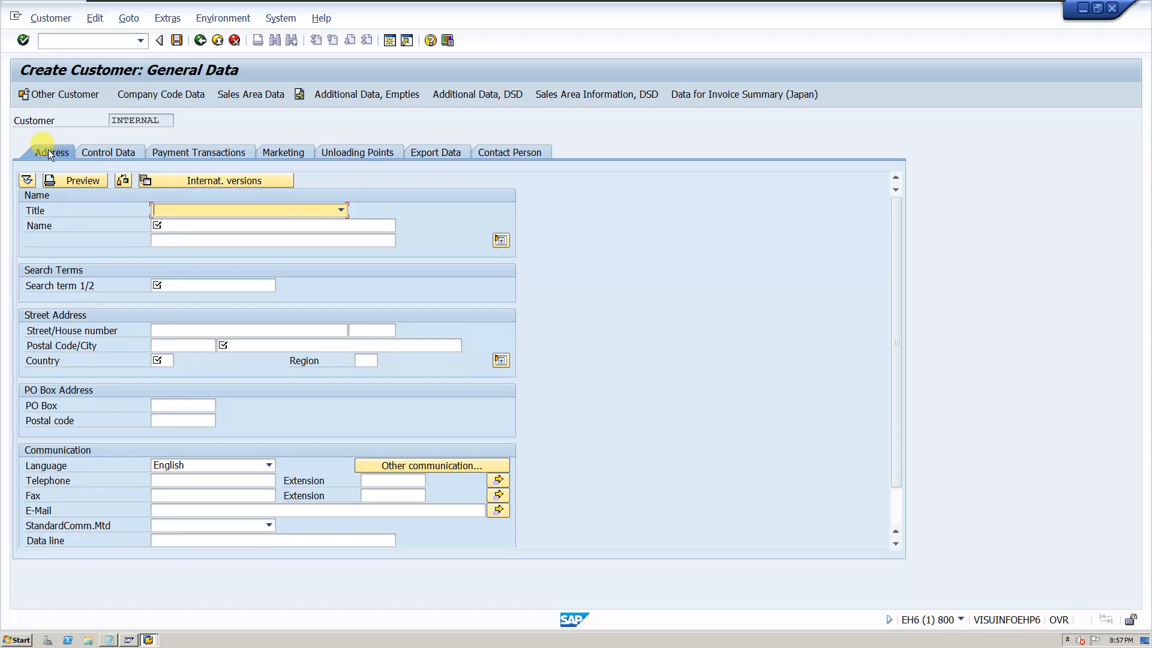
{"action": "left_click", "coordinate": [156, 225]}
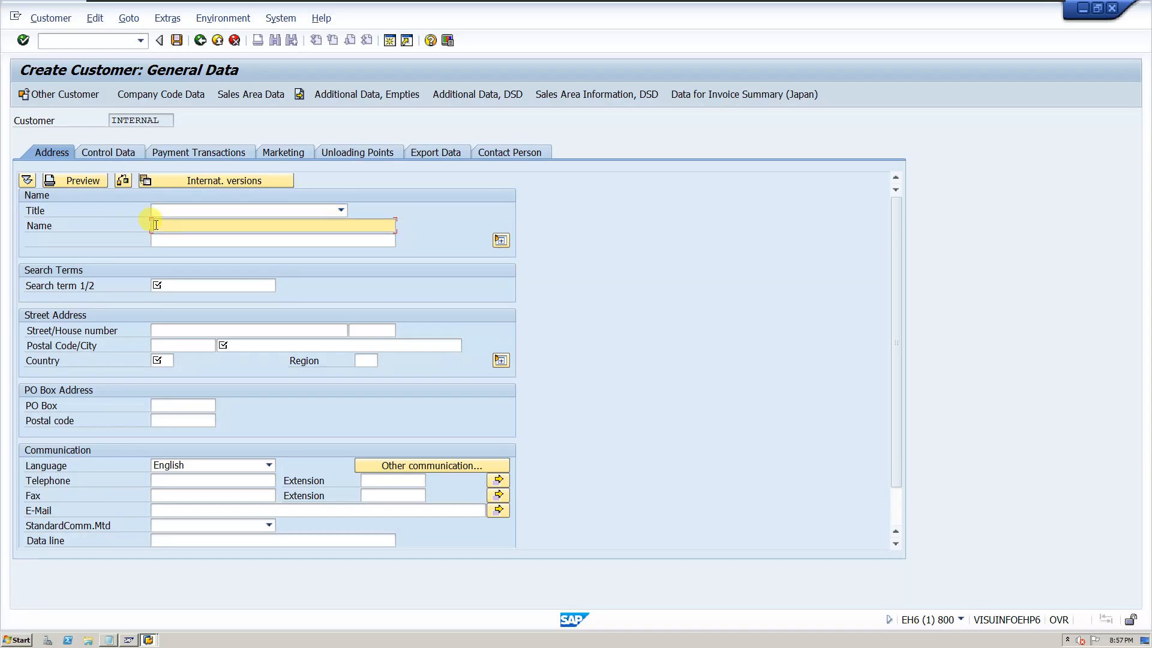
{"action": "left_click", "coordinate": [168, 286]}
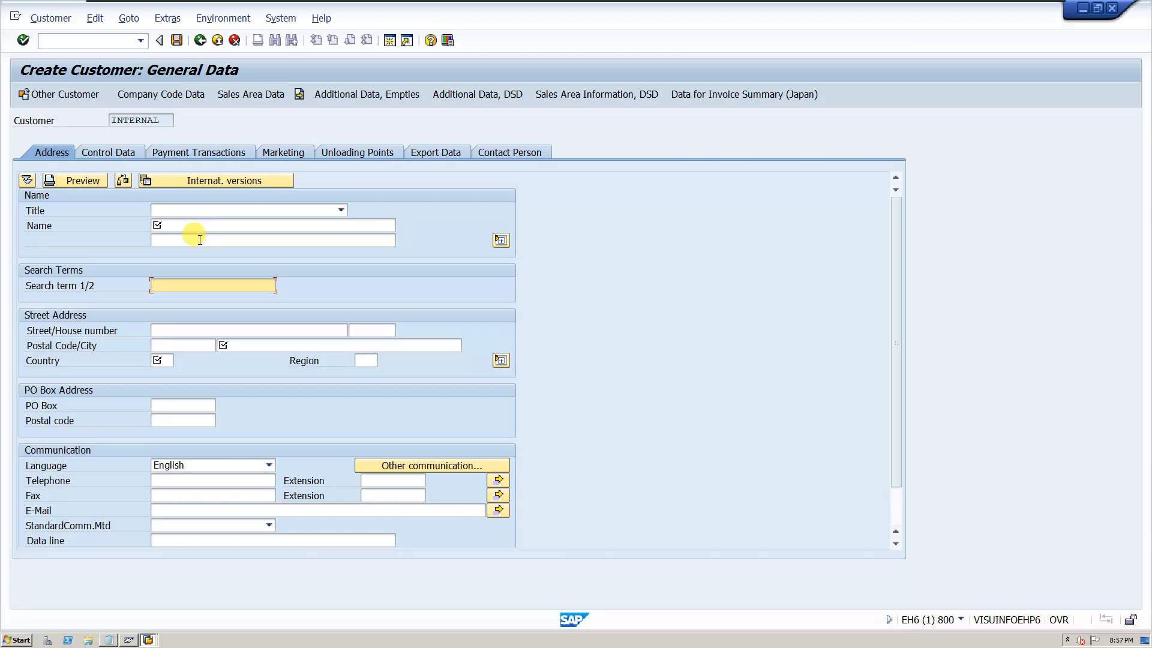
{"action": "left_click", "coordinate": [200, 240]}
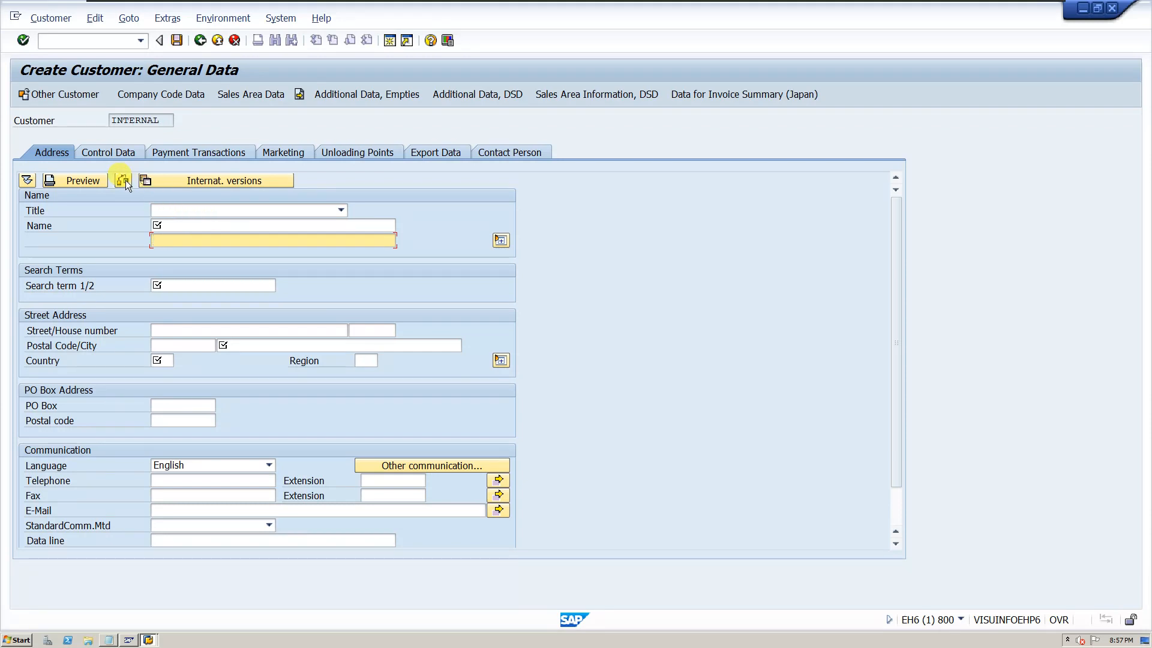
{"action": "left_click", "coordinate": [181, 227]}
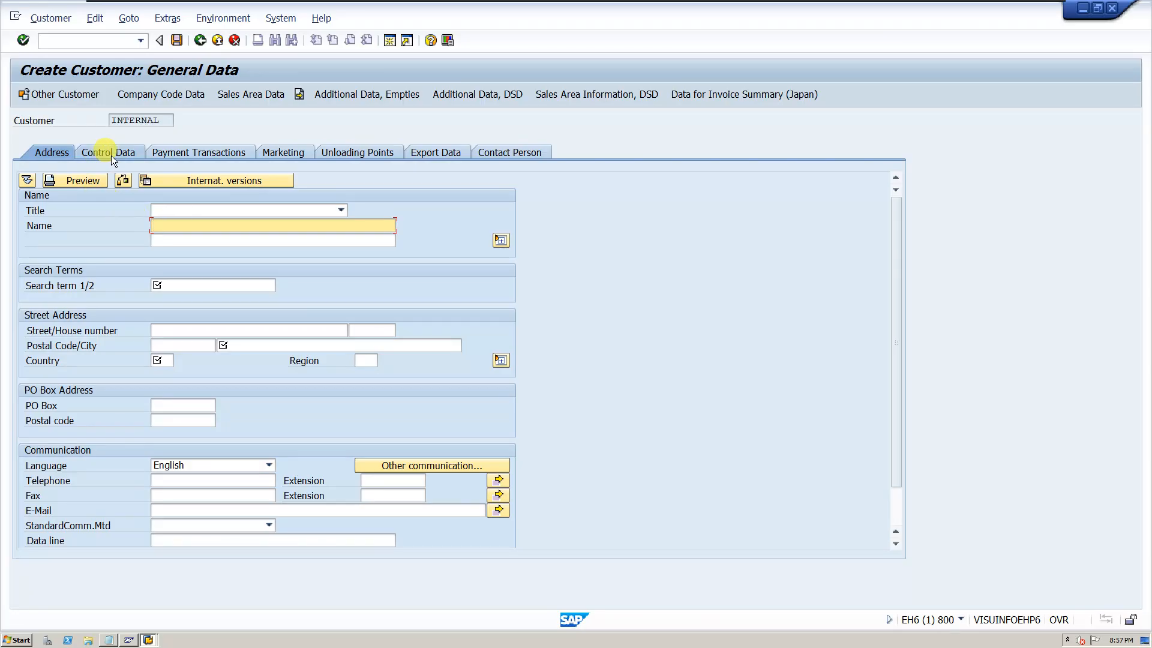
Step: Set the customer's title to Company
{"action": "left_click", "coordinate": [197, 210]}
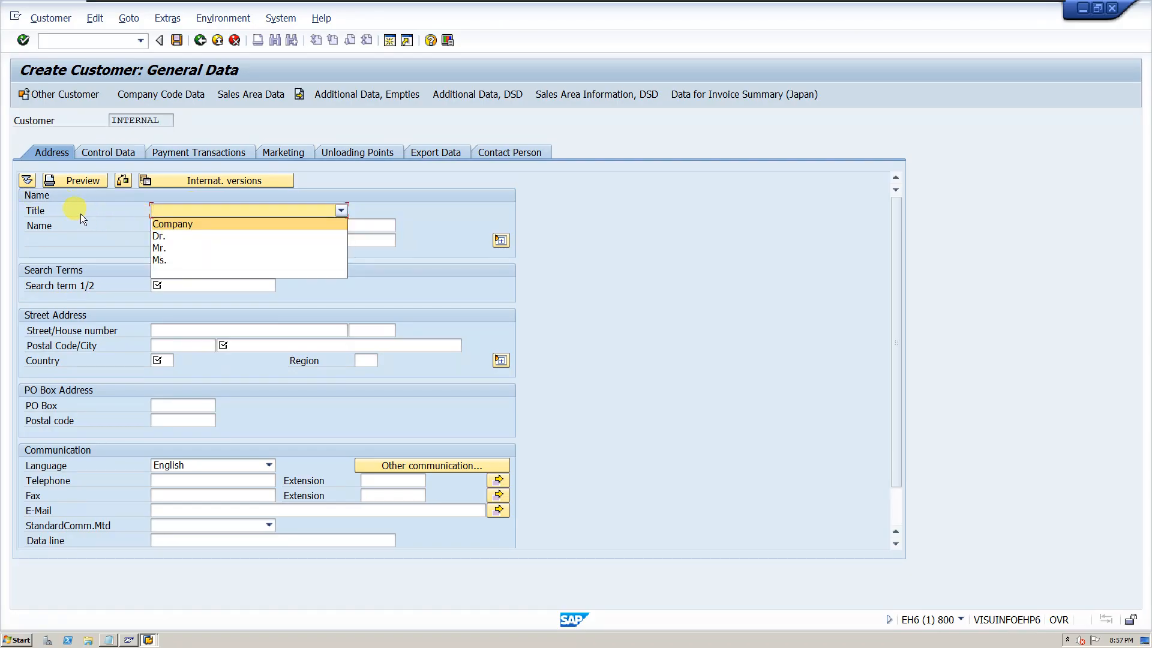
{"action": "left_click", "coordinate": [175, 224]}
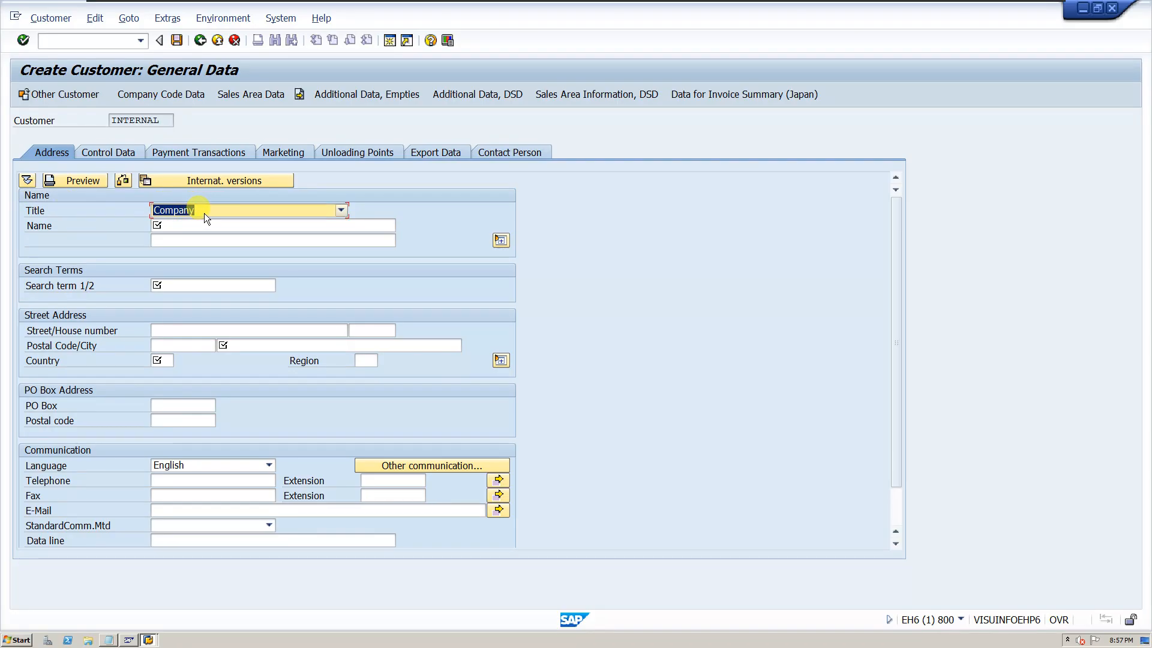
{"action": "left_click", "coordinate": [204, 209]}
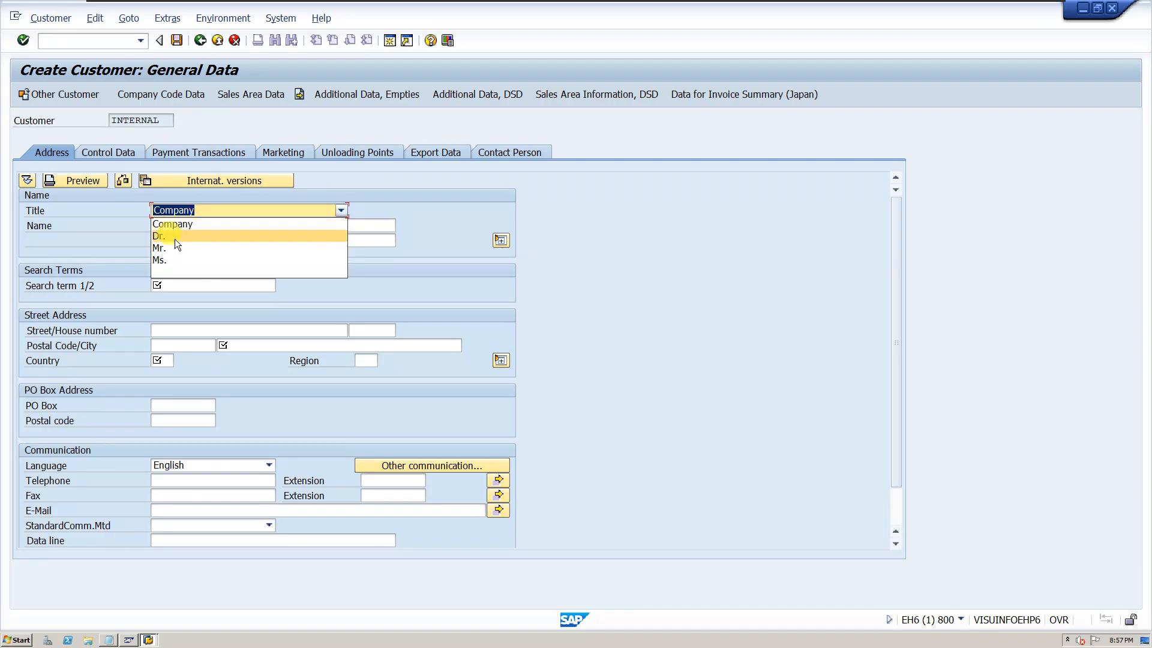
{"action": "left_click", "coordinate": [204, 210]}
{"action": "left_click", "coordinate": [207, 210]}
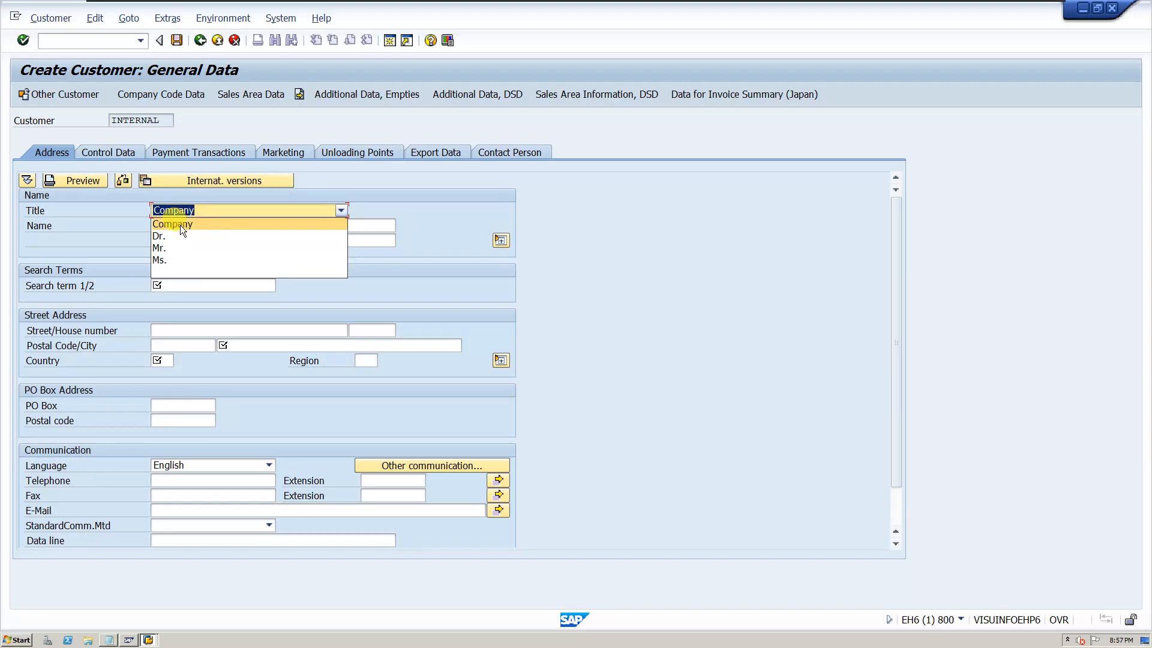
{"action": "left_click", "coordinate": [385, 231]}
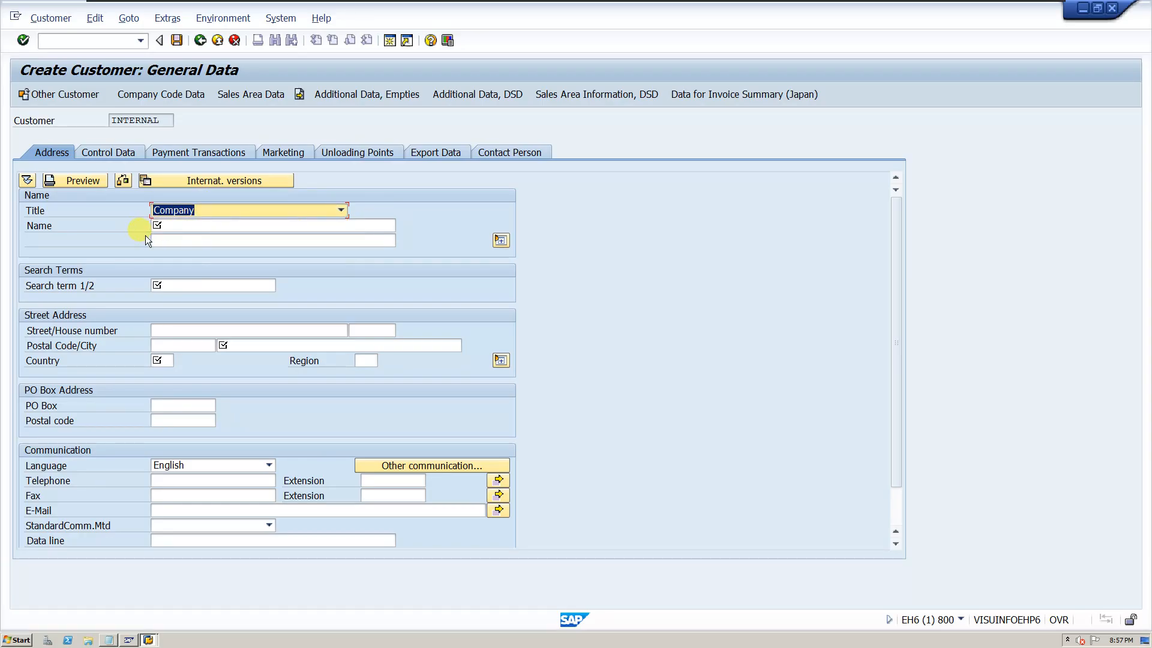
Step: Enter "MK industries" as the customer's name, keeping the title Company
{"action": "left_click", "coordinate": [199, 226]}
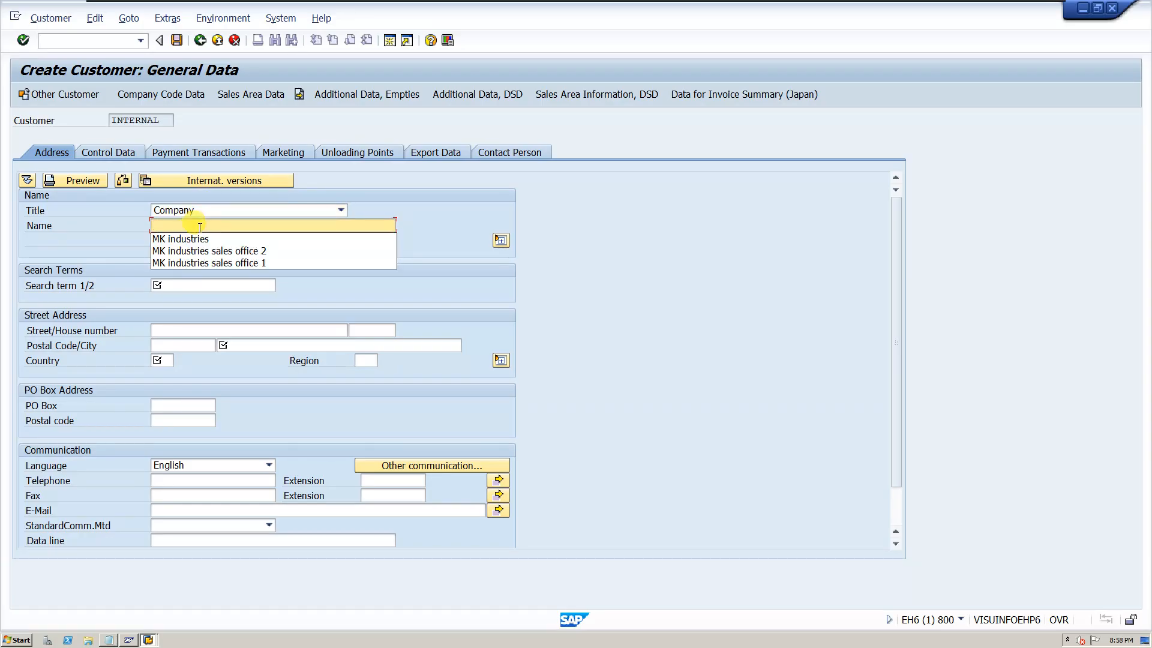
{"action": "left_click", "coordinate": [196, 239]}
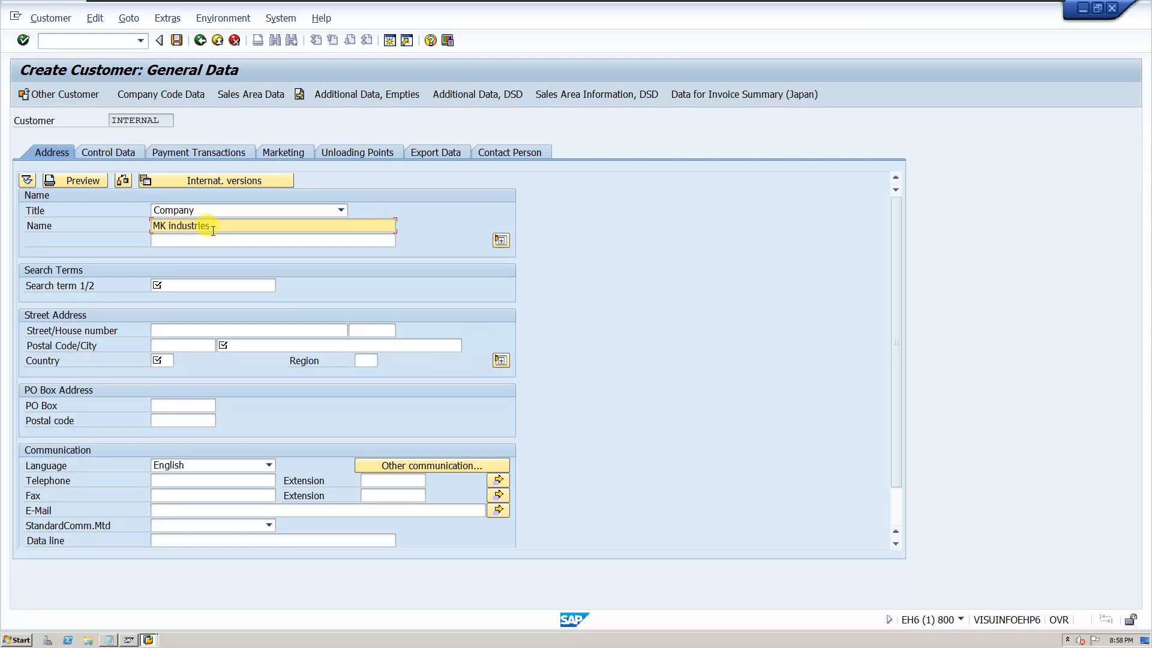
{"action": "left_click_drag", "start_coordinate": [150, 226], "coordinate": [149, 225]}
{"action": "left_click", "coordinate": [229, 226]}
{"action": "left_click", "coordinate": [235, 209]}
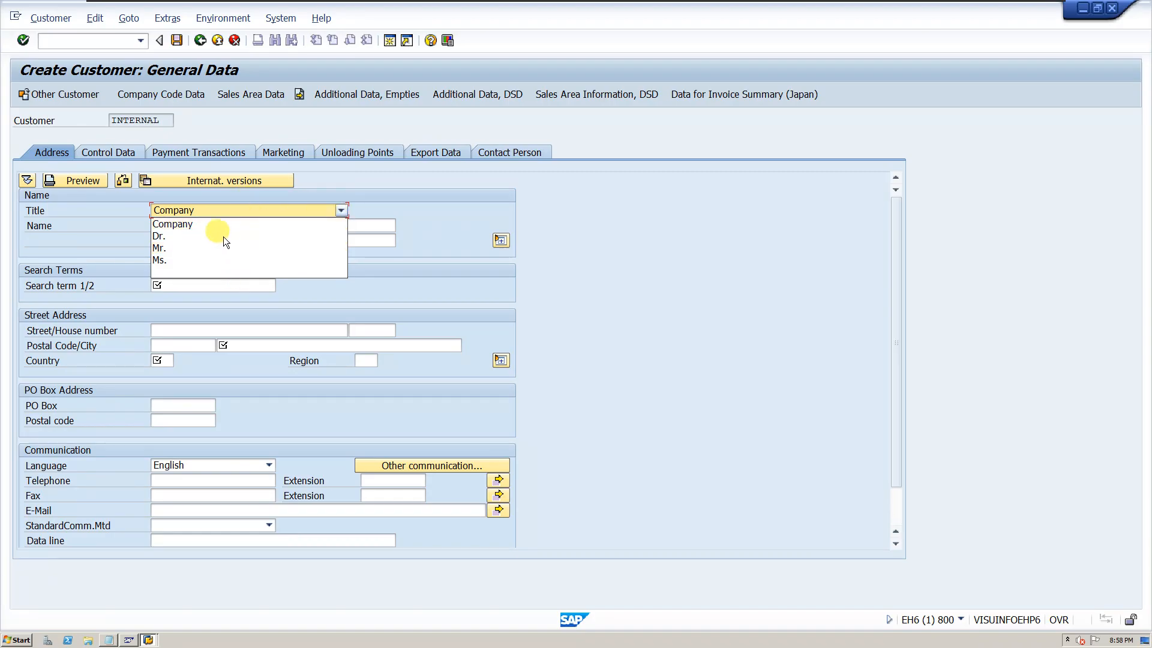
{"action": "left_click", "coordinate": [404, 212]}
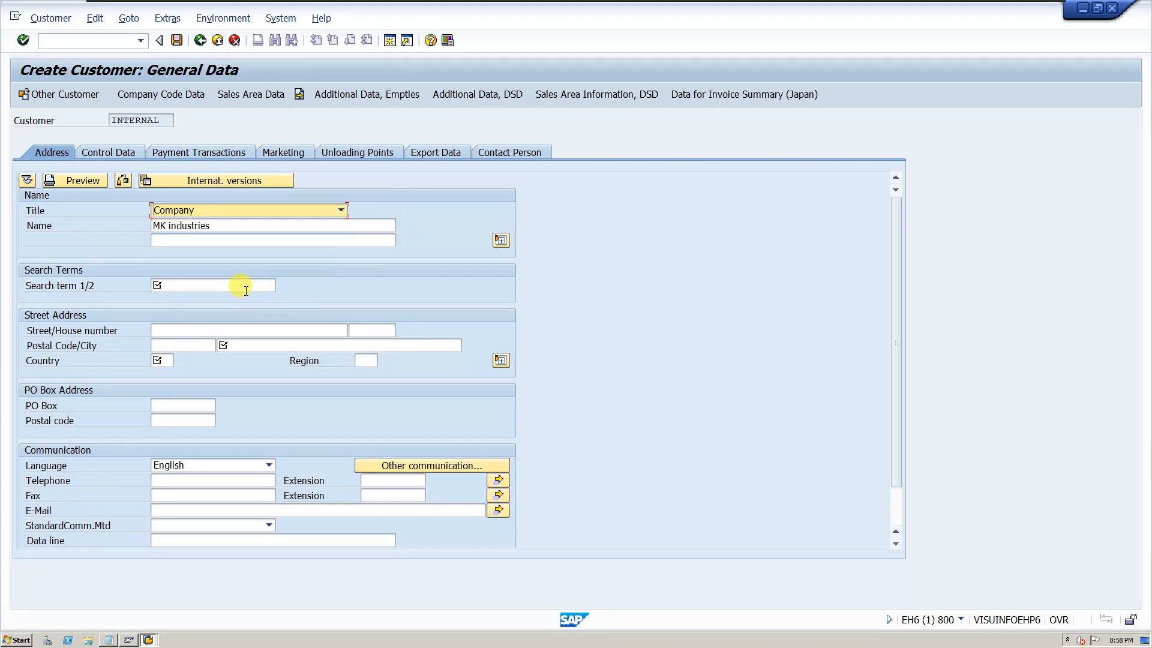
Step: Enter "MK" as the customer's first search term
{"action": "left_click", "coordinate": [177, 285]}
{"action": "key", "text": "space"}
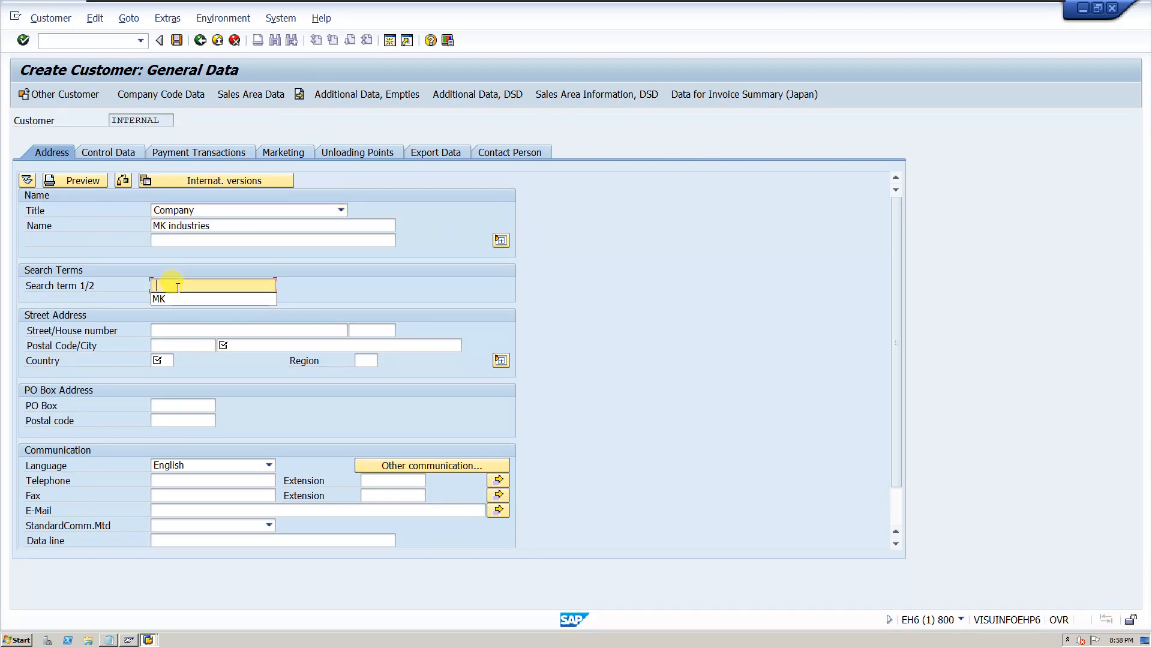
{"action": "left_click", "coordinate": [162, 298]}
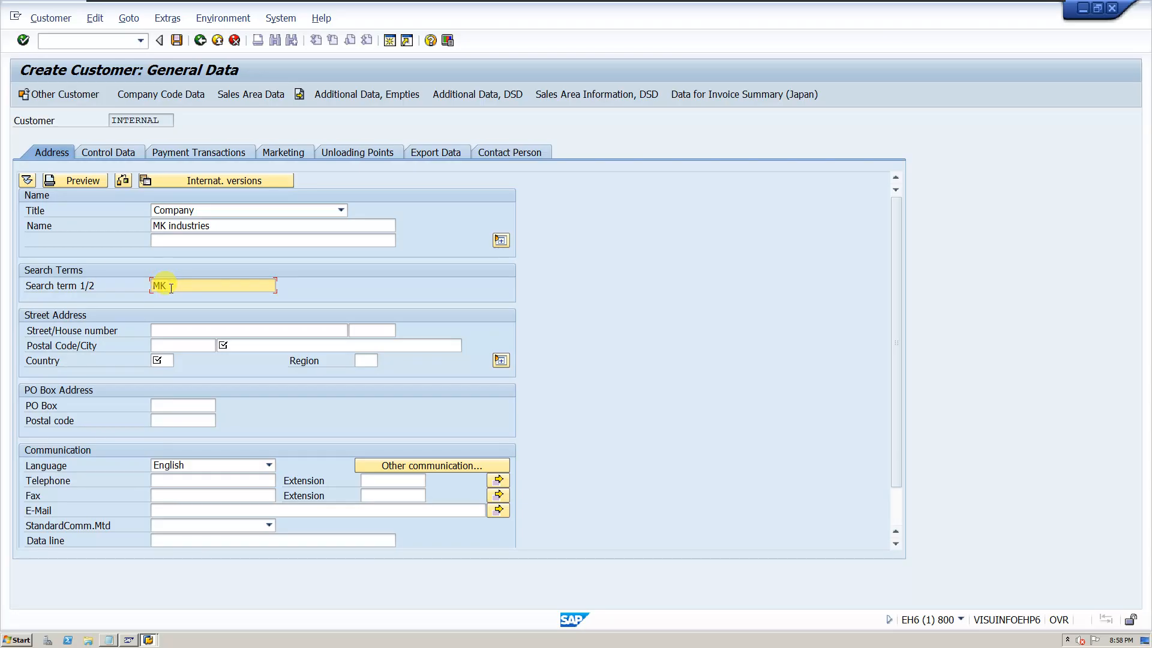
Step: Enter Visakhapatnam as the city in the street address, leaving street and postal code blank
{"action": "left_click", "coordinate": [162, 329]}
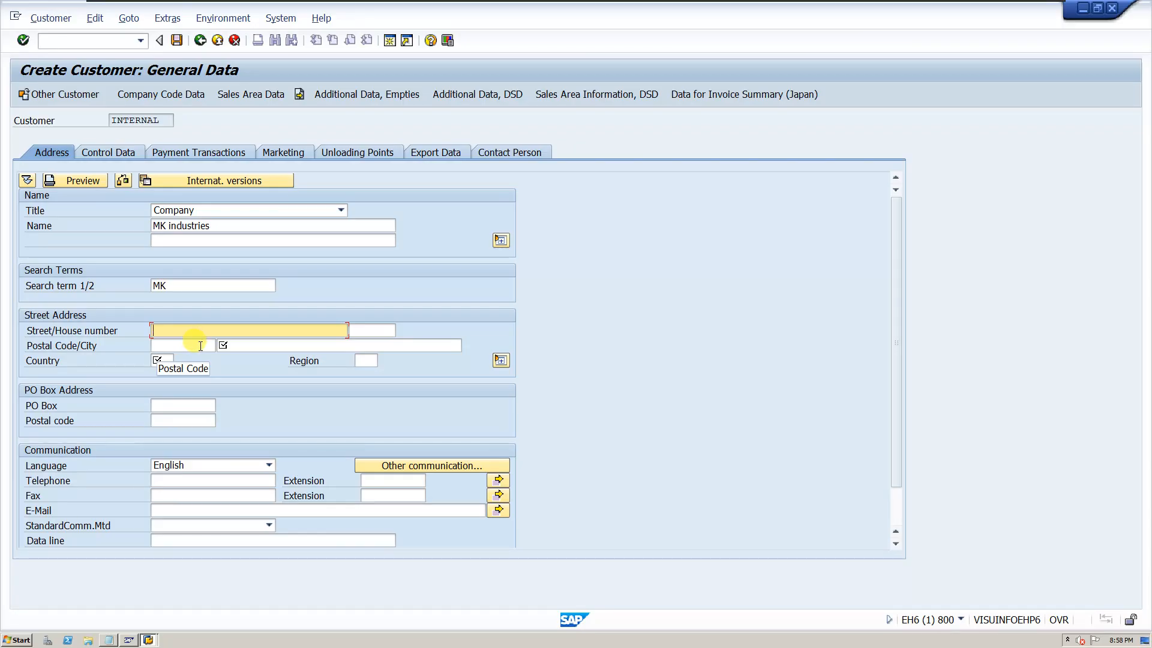
{"action": "left_click", "coordinate": [187, 344]}
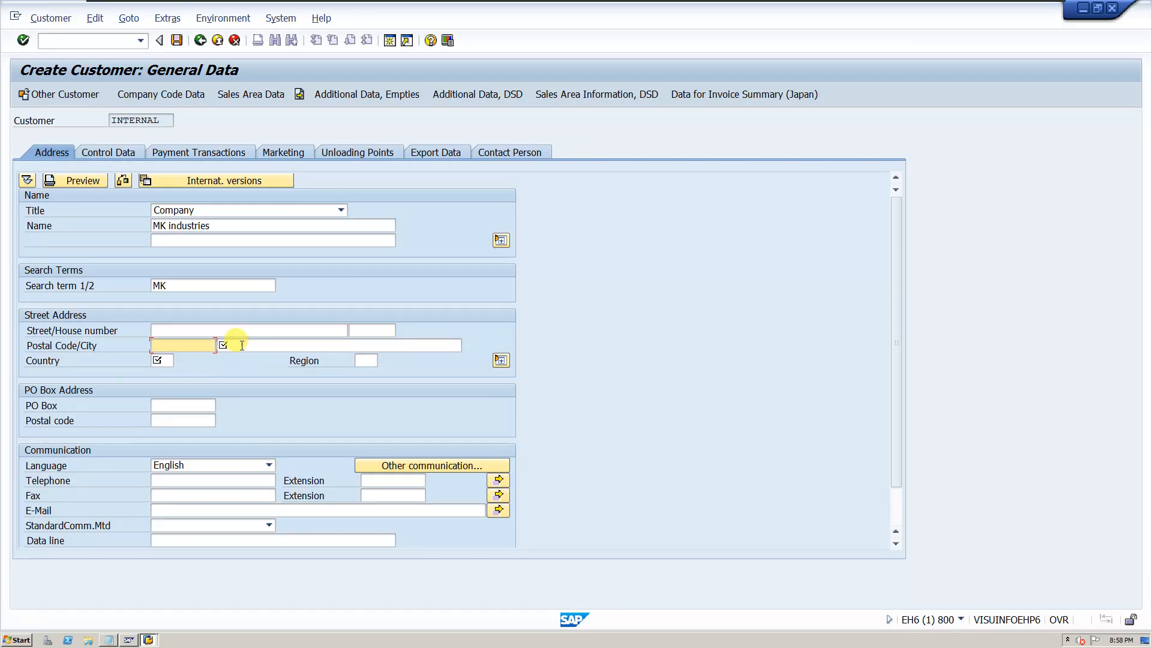
{"action": "left_click", "coordinate": [236, 345]}
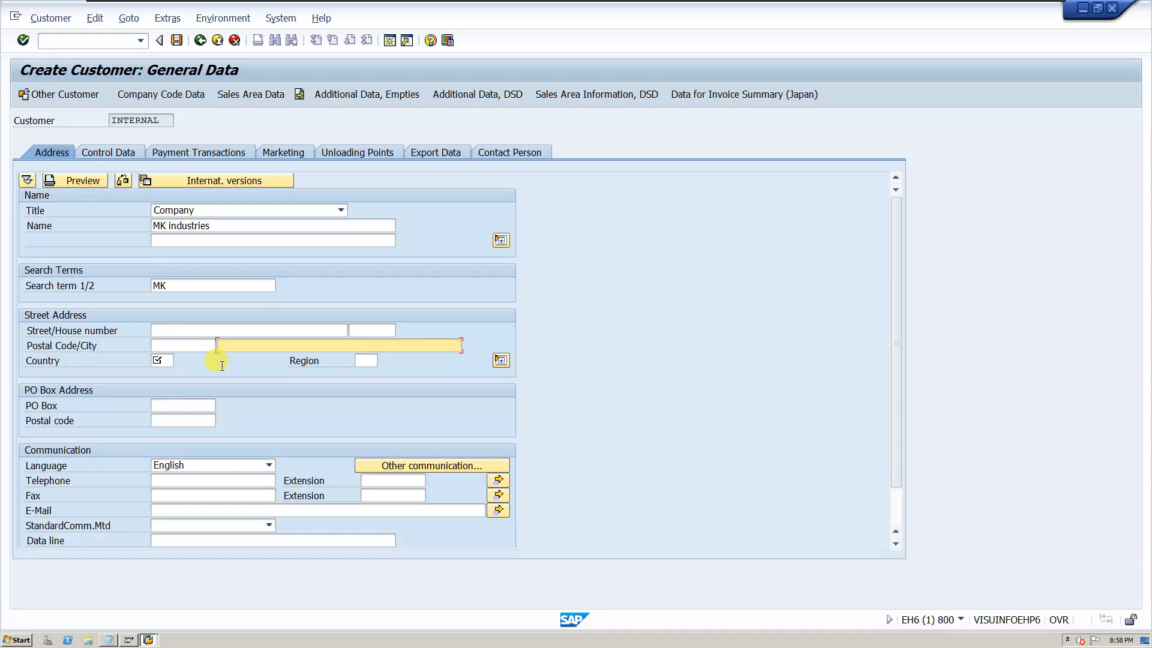
{"action": "left_click", "coordinate": [238, 363]}
{"action": "left_click", "coordinate": [252, 347]}
{"action": "left_click", "coordinate": [253, 348]}
{"action": "left_click", "coordinate": [251, 359]}
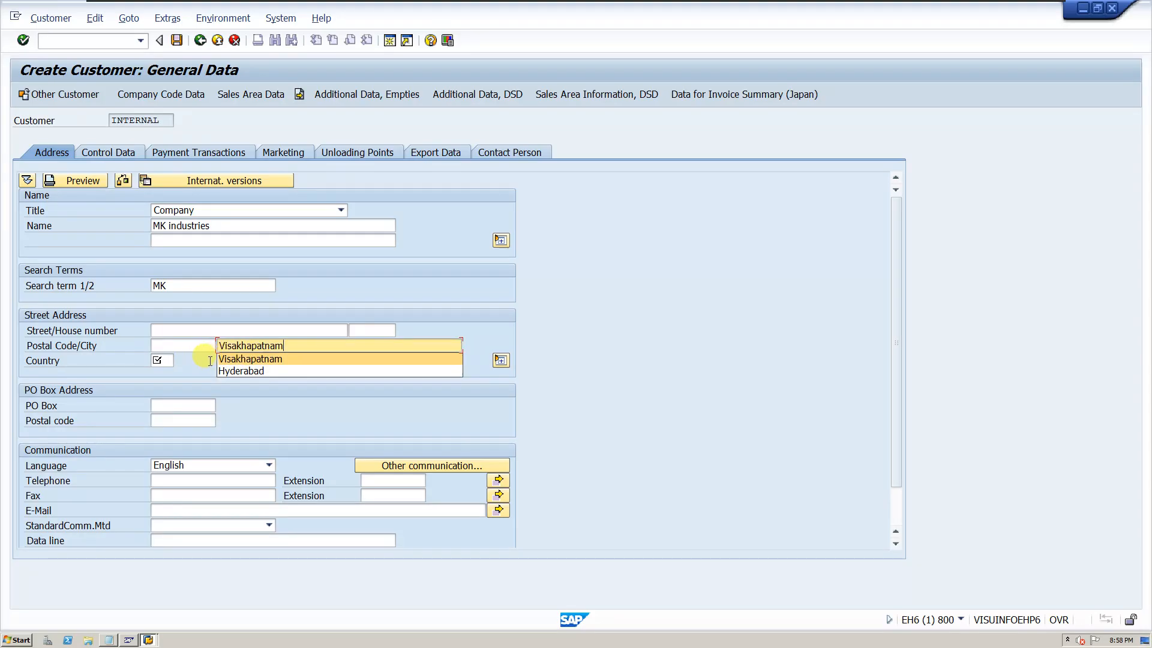
Step: Set the country of the street address to IN
{"action": "left_click", "coordinate": [161, 361]}
{"action": "left_click", "coordinate": [166, 362]}
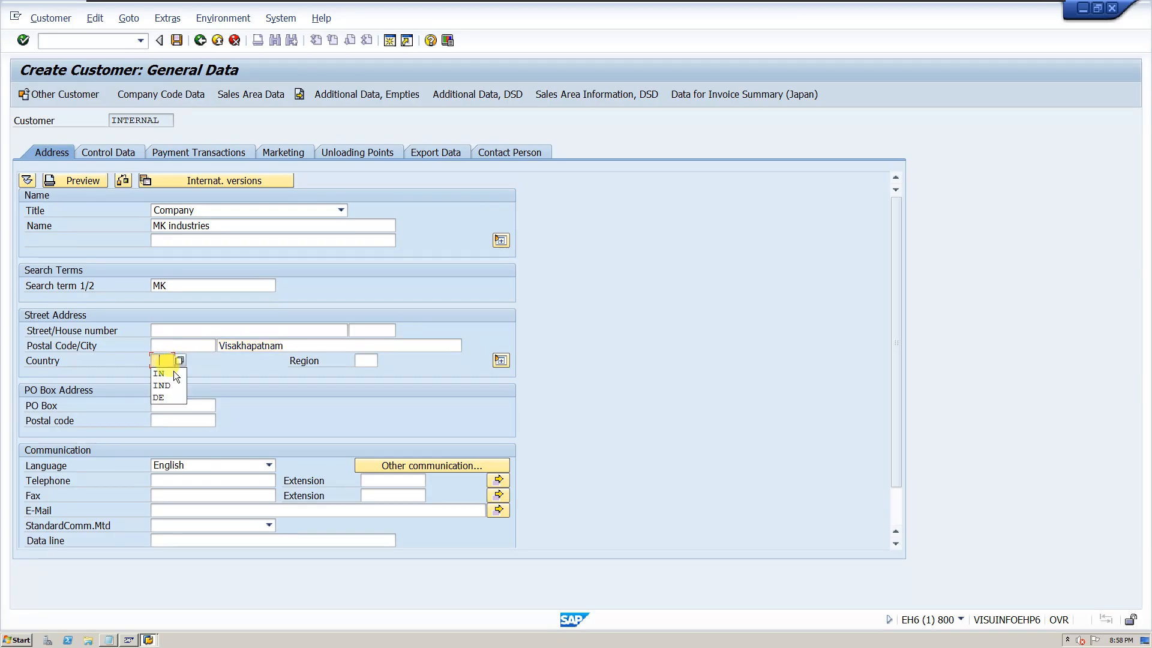
{"action": "left_click", "coordinate": [166, 372]}
{"action": "left_click", "coordinate": [367, 361]}
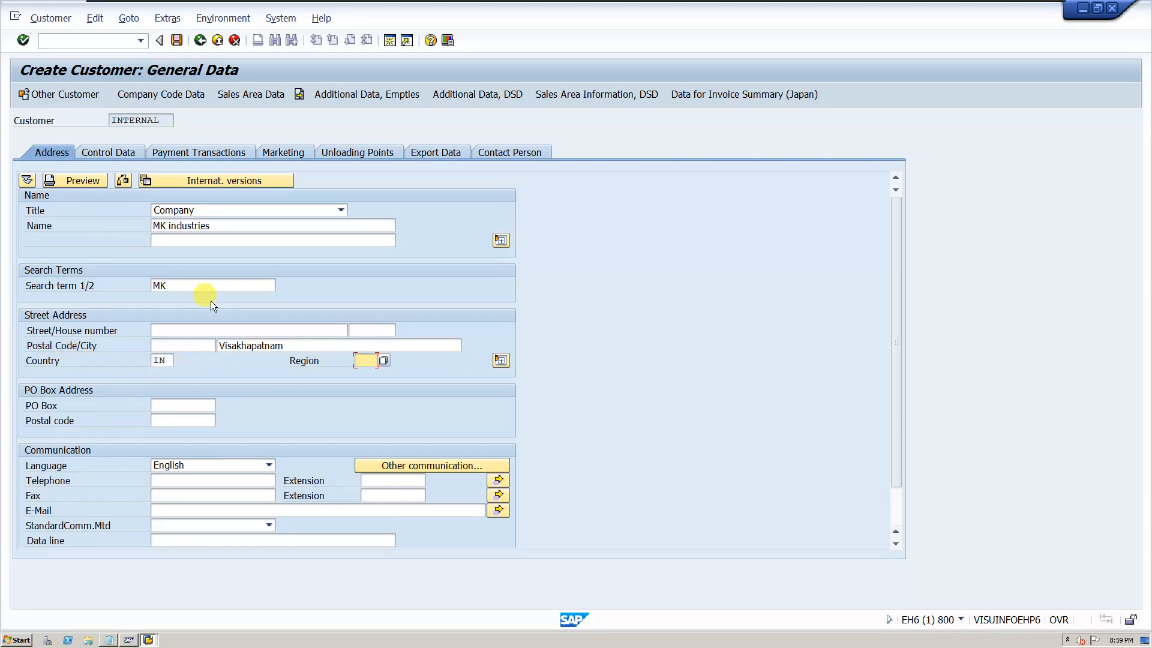
Step: Clear the country and try to switch to the Control Data section with that field empty
{"action": "scroll", "coordinate": [341, 356], "scroll_direction": "down", "scroll_amount": 1}
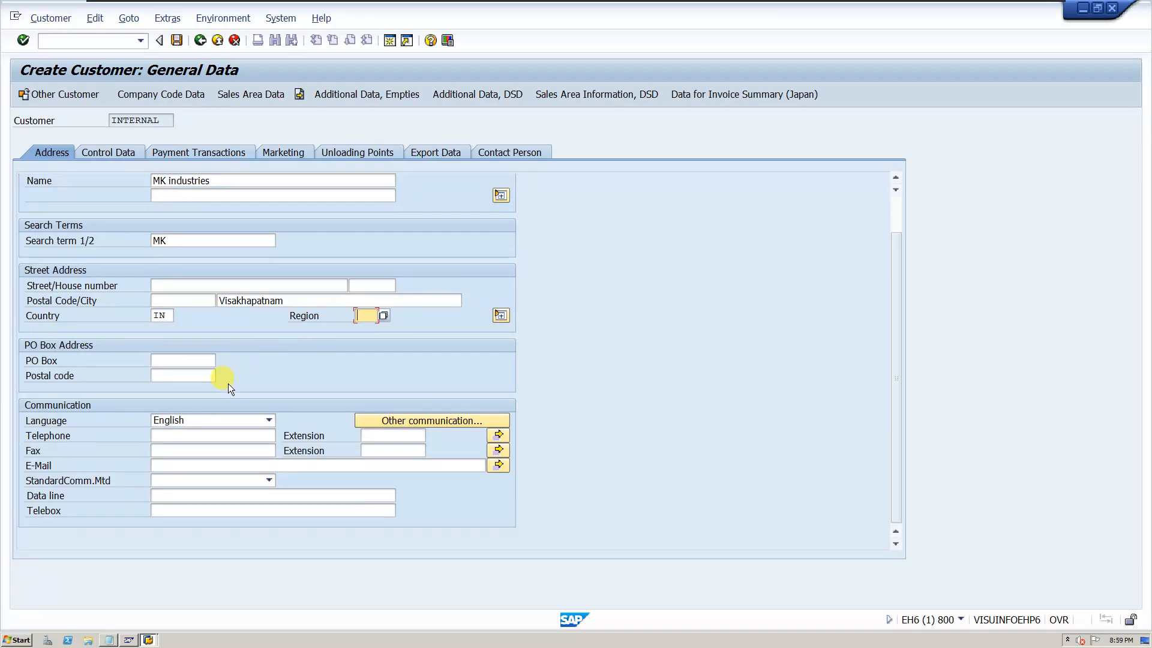
{"action": "scroll", "coordinate": [246, 381], "scroll_direction": "up", "scroll_amount": 1}
{"action": "double_click", "coordinate": [167, 359]}
{"action": "key", "text": "BackSpace"}
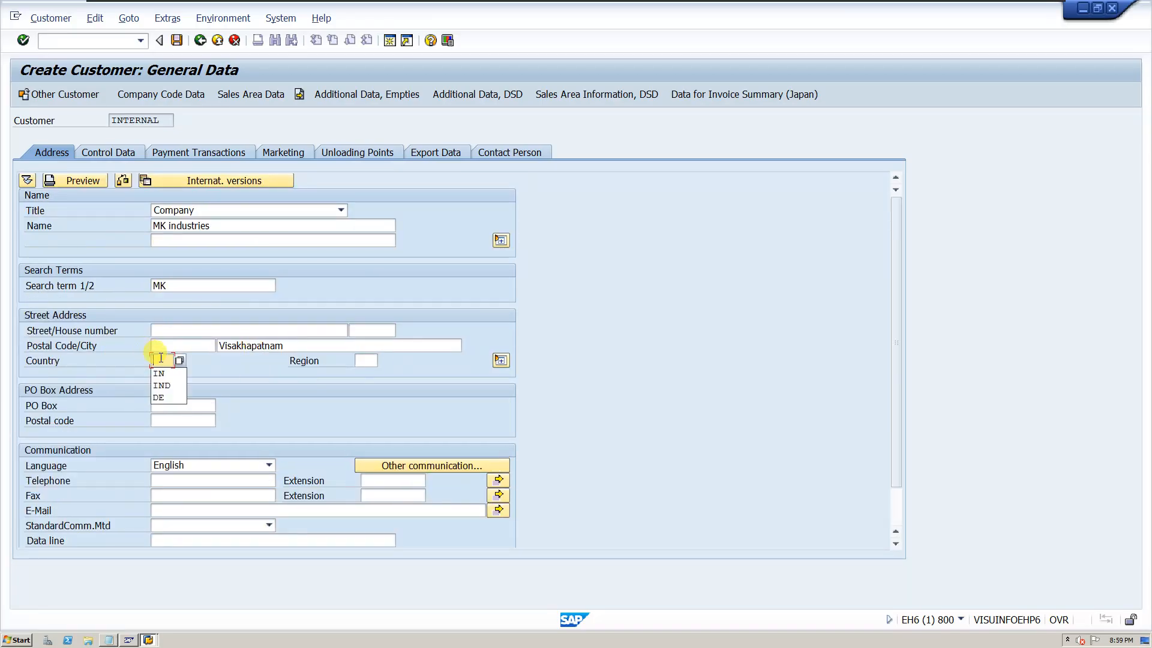
{"action": "left_click", "coordinate": [222, 363]}
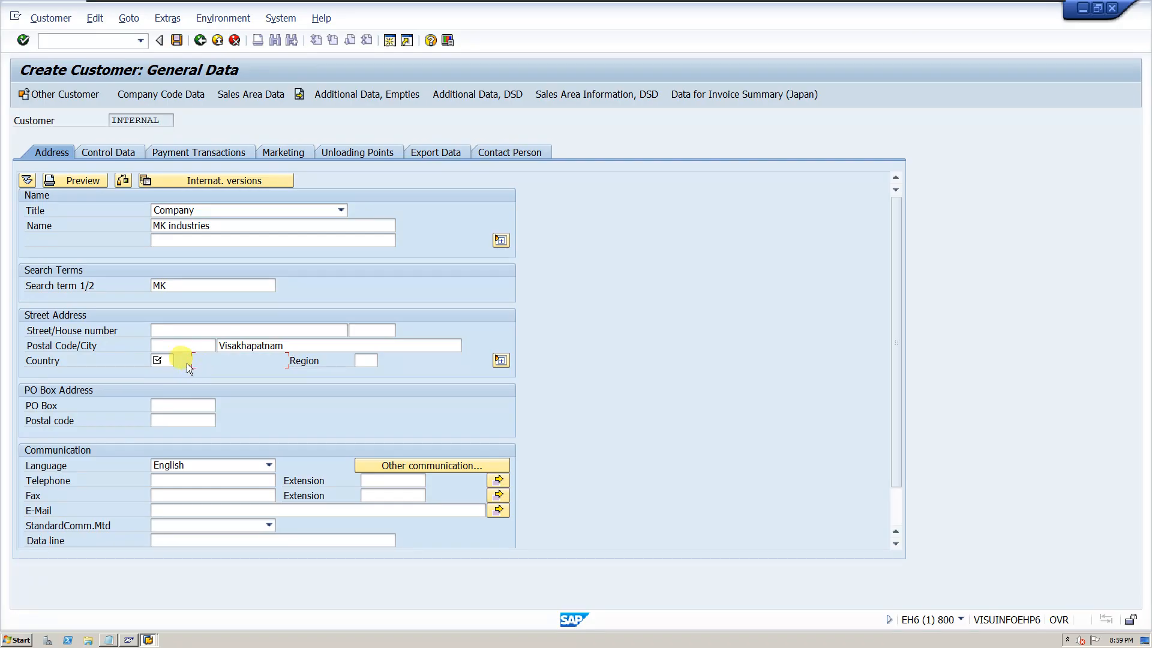
{"action": "left_click", "coordinate": [127, 152]}
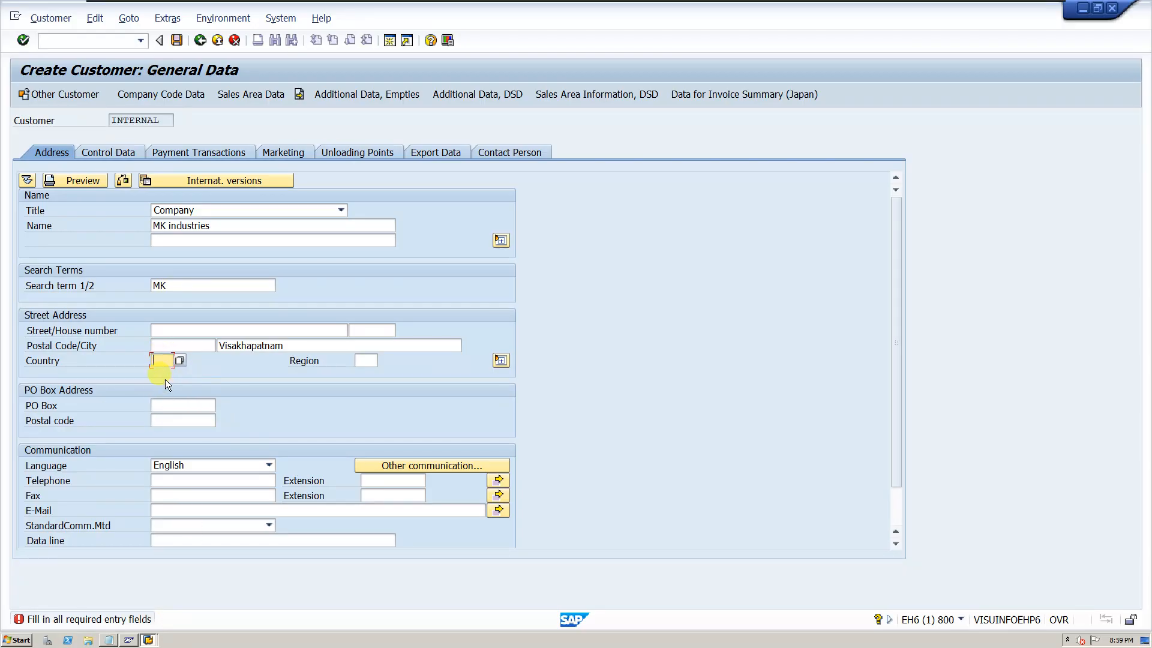
Step: Fill the empty required country field in the street address with IN
{"action": "left_click", "coordinate": [165, 358]}
{"action": "left_click", "coordinate": [158, 374]}
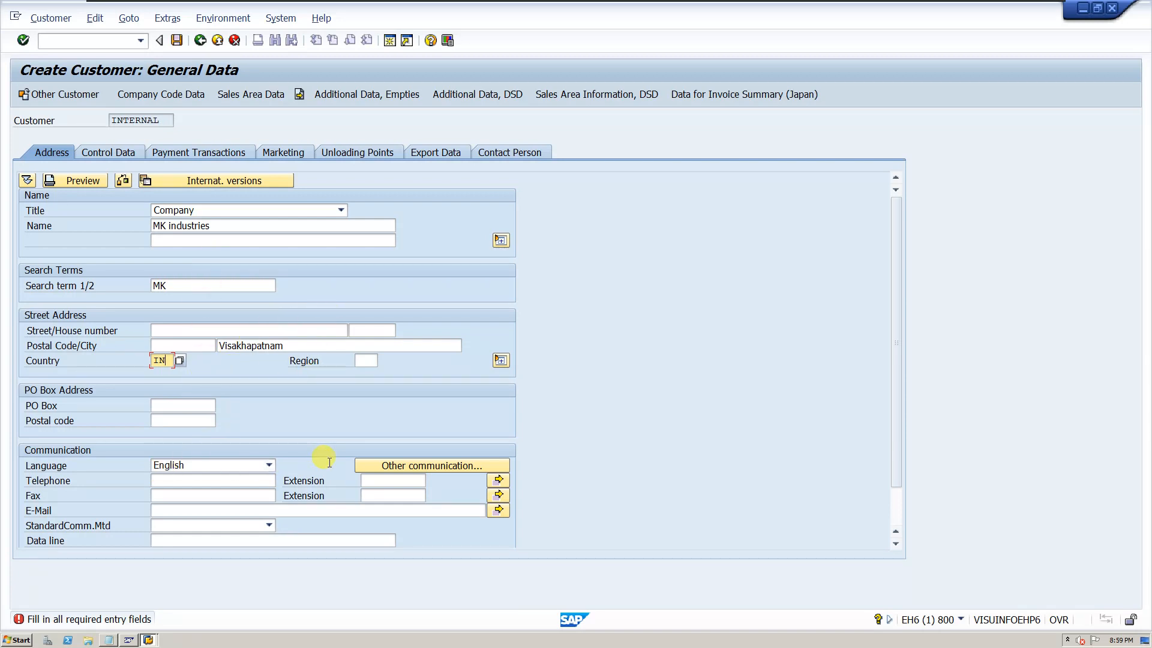
{"action": "scroll", "coordinate": [288, 465], "scroll_direction": "down", "scroll_amount": 1}
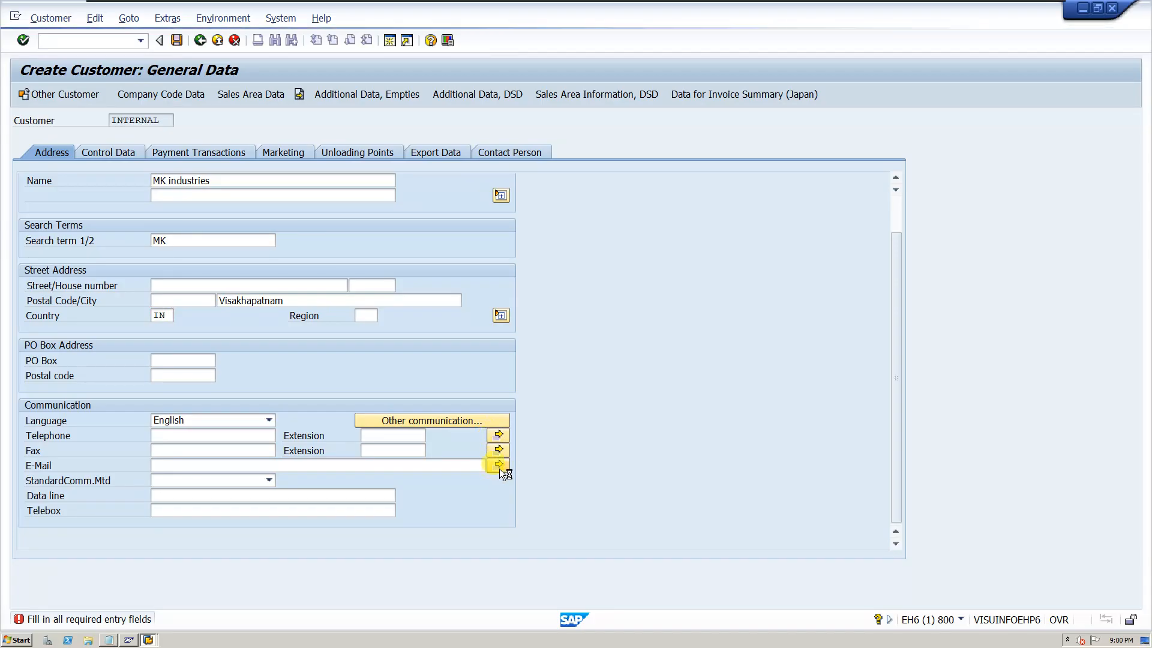
Step: Accept the duplicate customer check for MK industries and switch to the Control Data section of the general data
{"action": "left_click", "coordinate": [410, 398]}
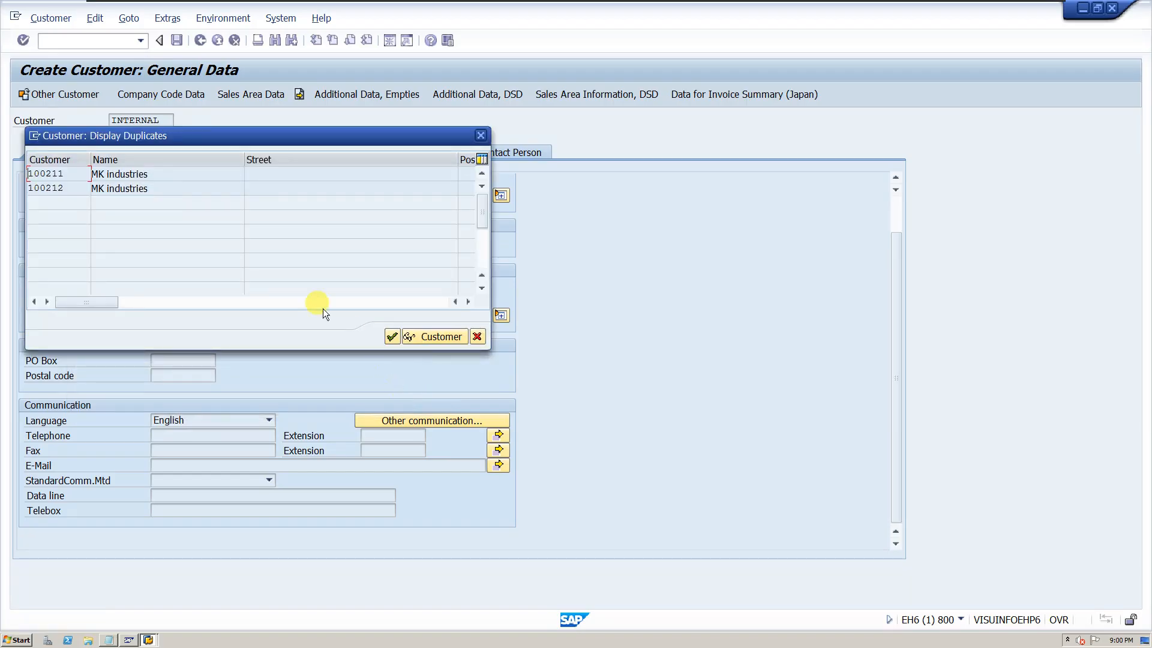
{"action": "left_click", "coordinate": [392, 337]}
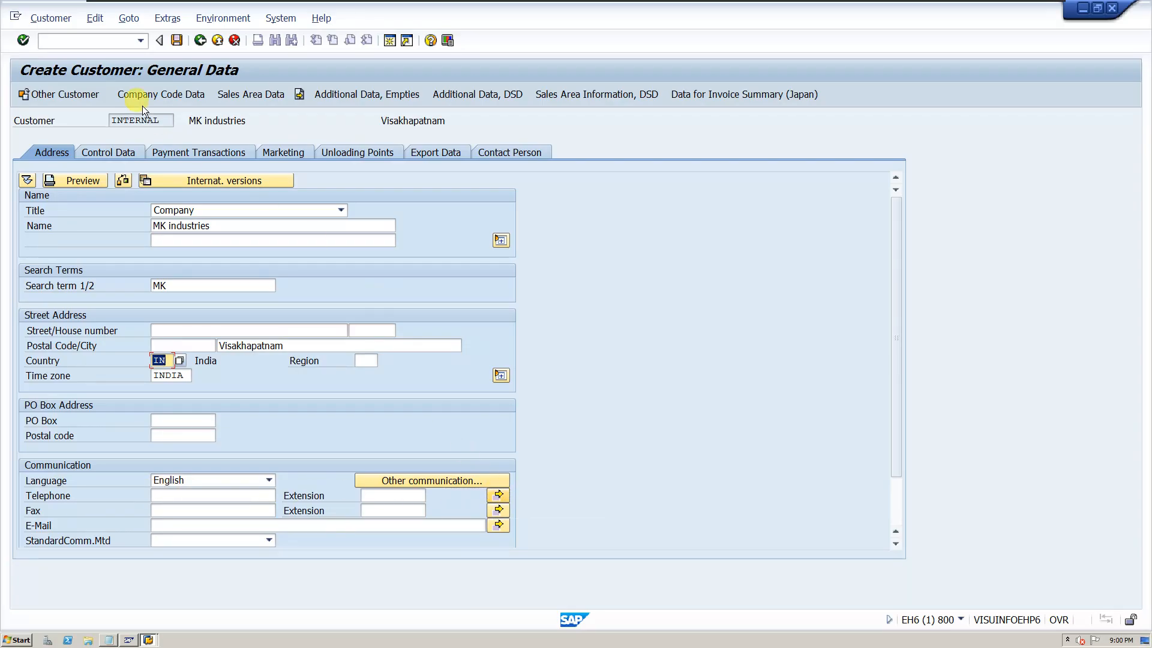
{"action": "left_click", "coordinate": [117, 153]}
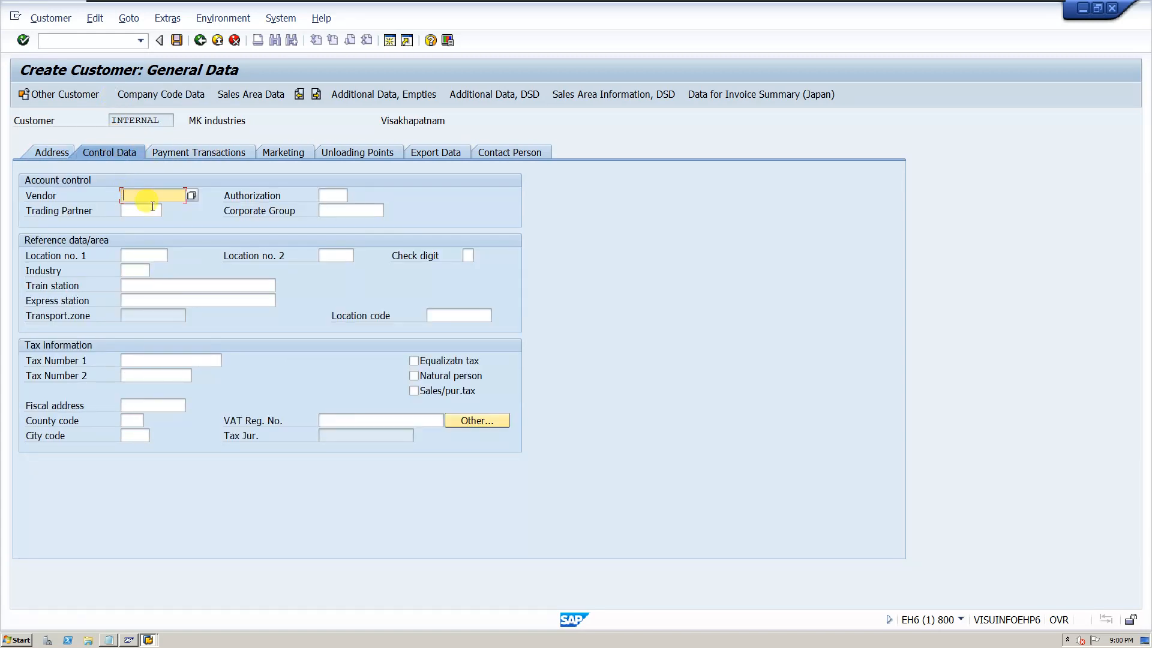
Step: Examine the account control, reference data and tax information fields in Control Data, leaving them empty
{"action": "left_click", "coordinate": [147, 211]}
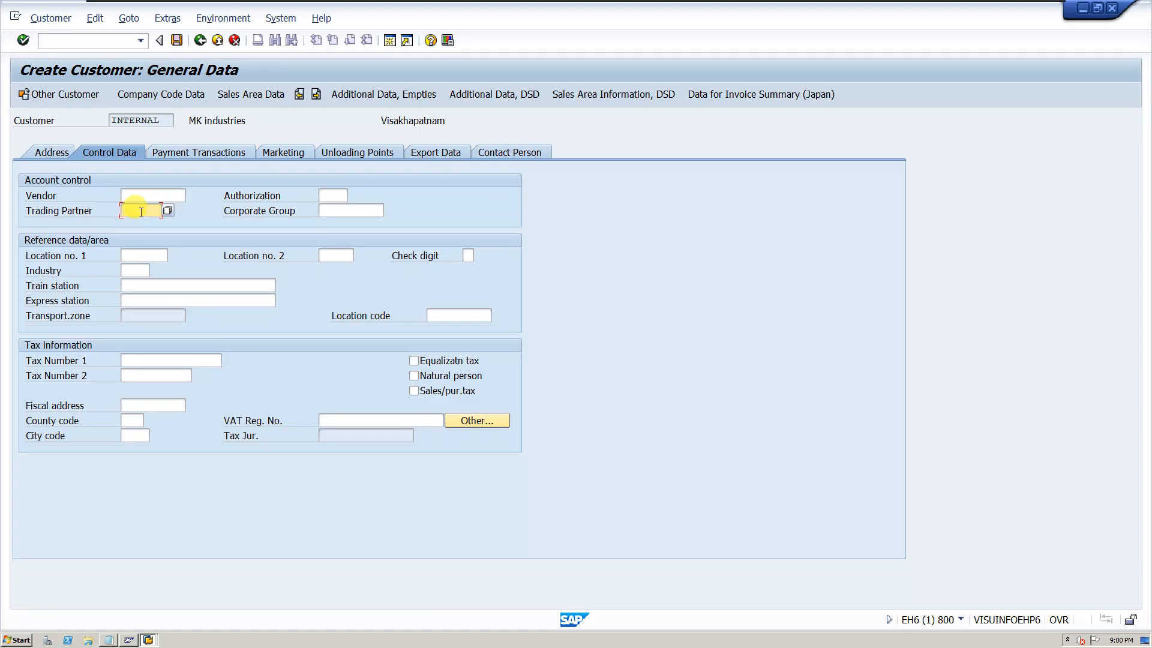
{"action": "left_click", "coordinate": [147, 253]}
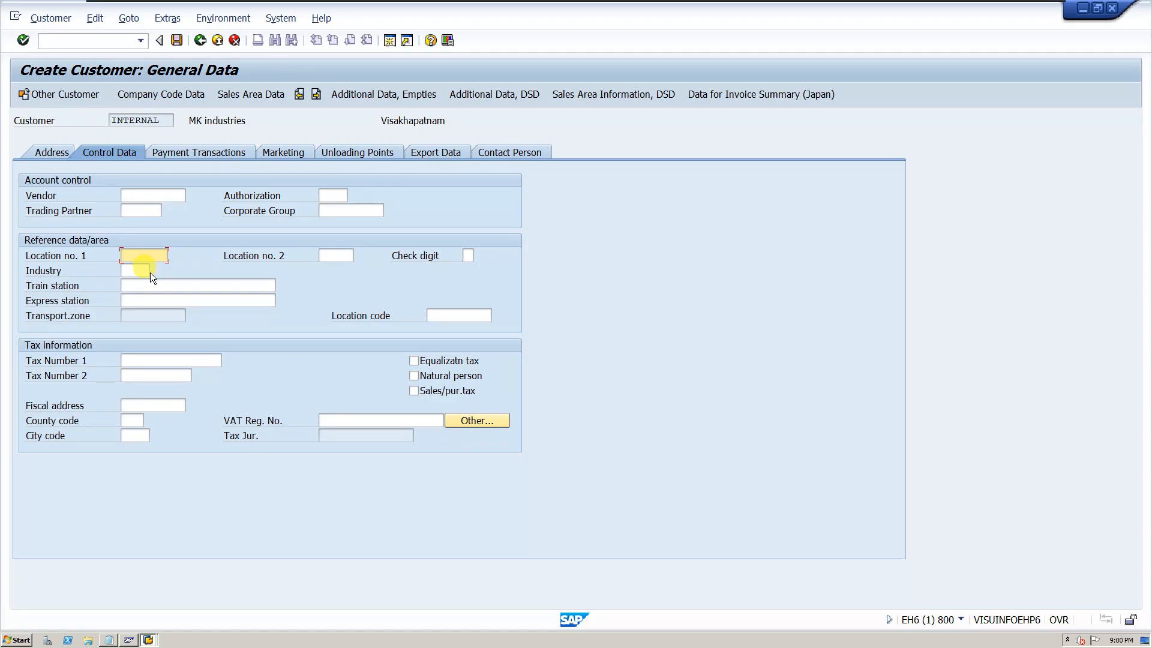
{"action": "left_click", "coordinate": [180, 365]}
{"action": "left_click", "coordinate": [180, 376]}
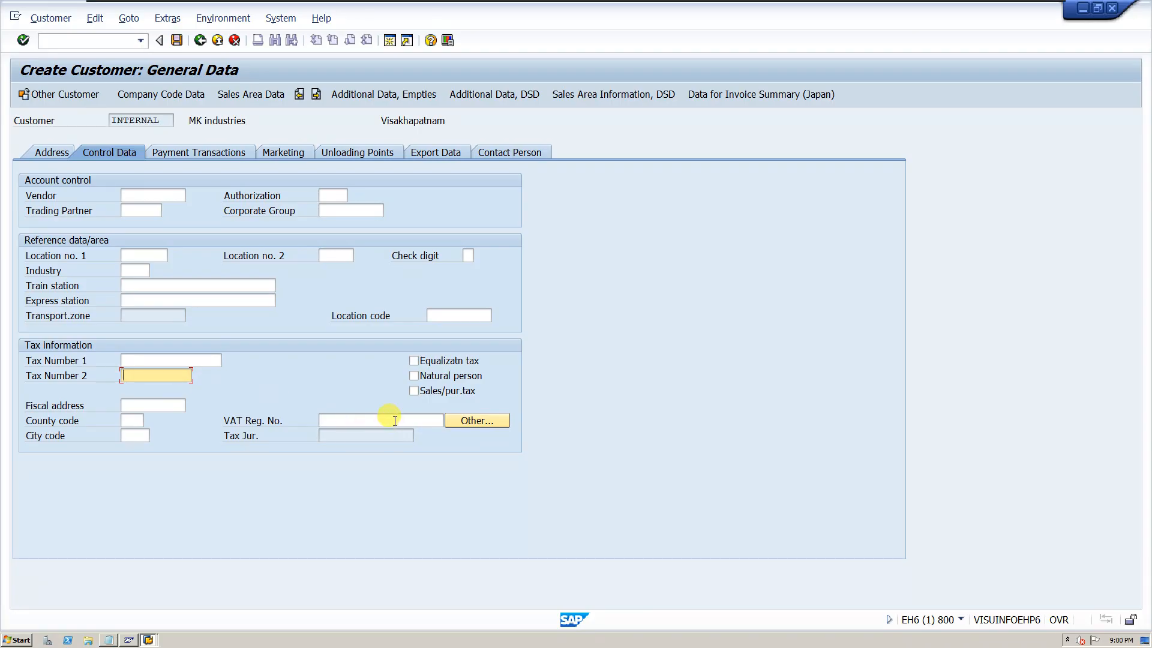
{"action": "left_click", "coordinate": [366, 420]}
{"action": "left_click", "coordinate": [136, 420]}
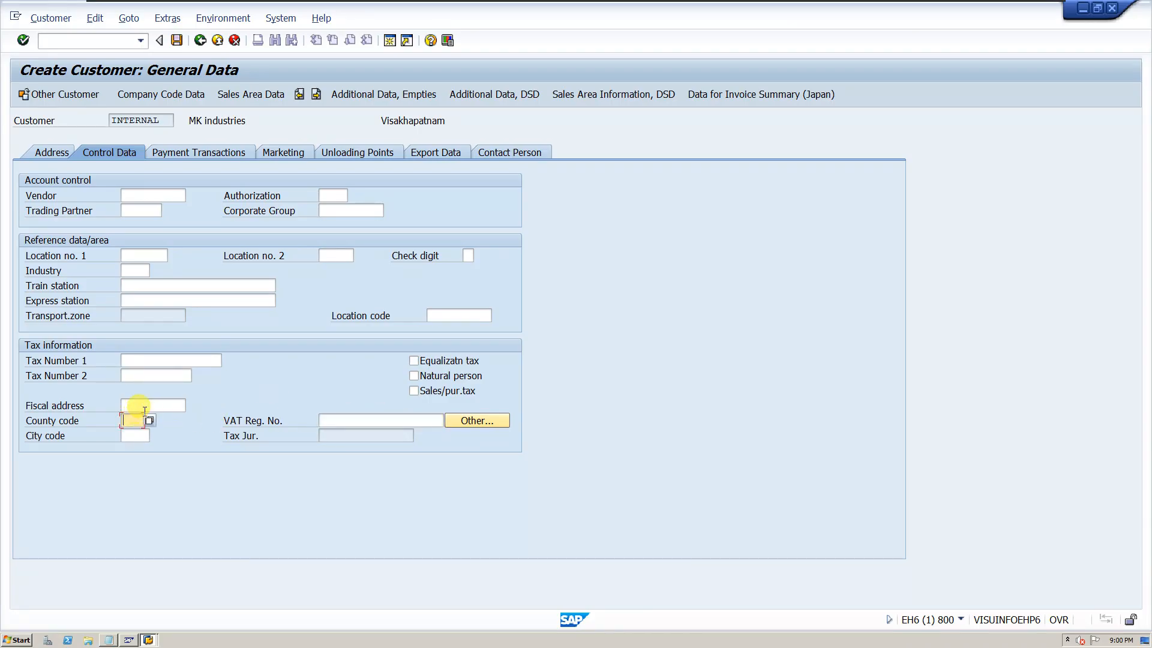
{"action": "left_click", "coordinate": [145, 408]}
{"action": "left_click", "coordinate": [136, 436]}
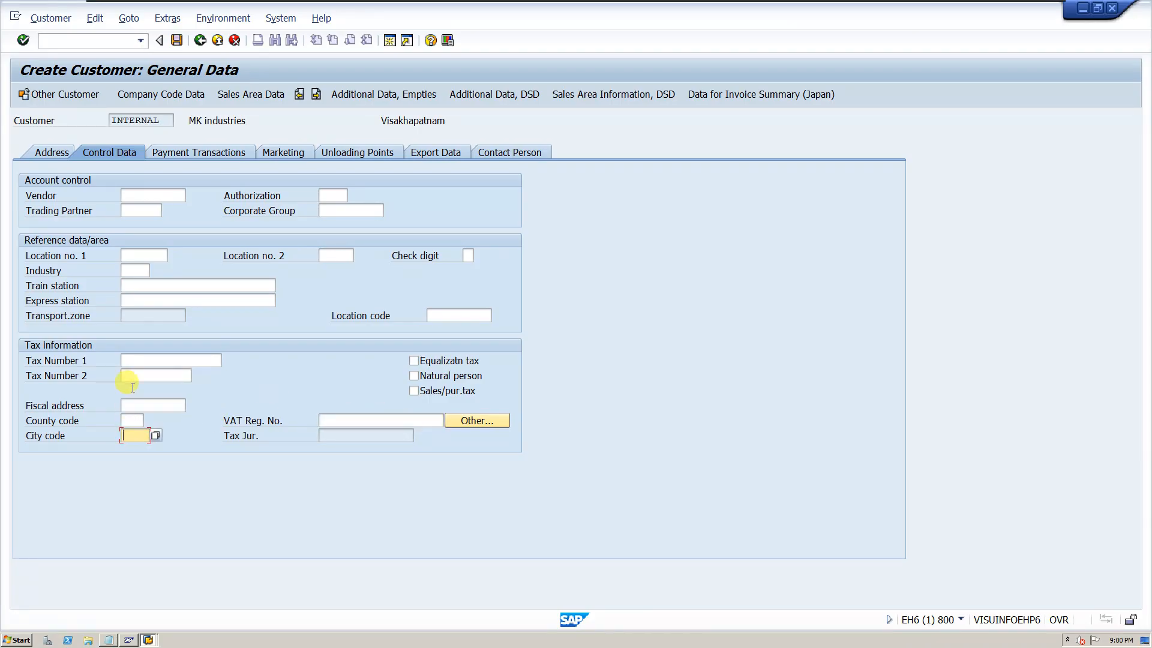
{"action": "left_click", "coordinate": [130, 287]}
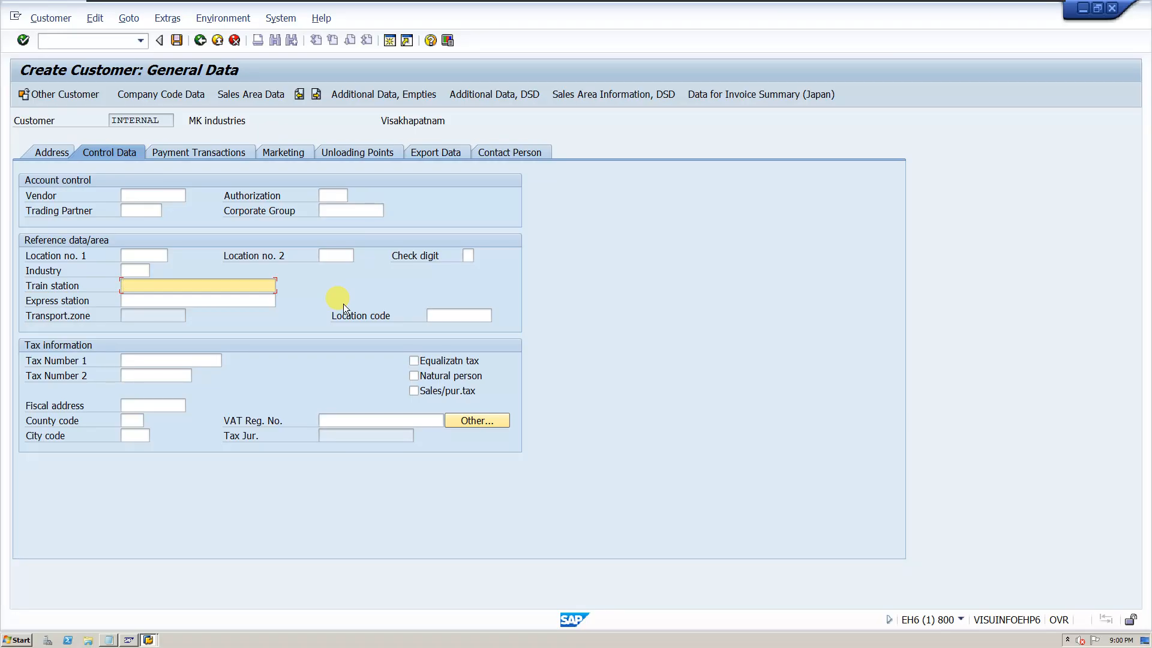
Step: Examine the bank key, bank account and account holder fields in the general data's Payment Transactions section
{"action": "left_click", "coordinate": [193, 152]}
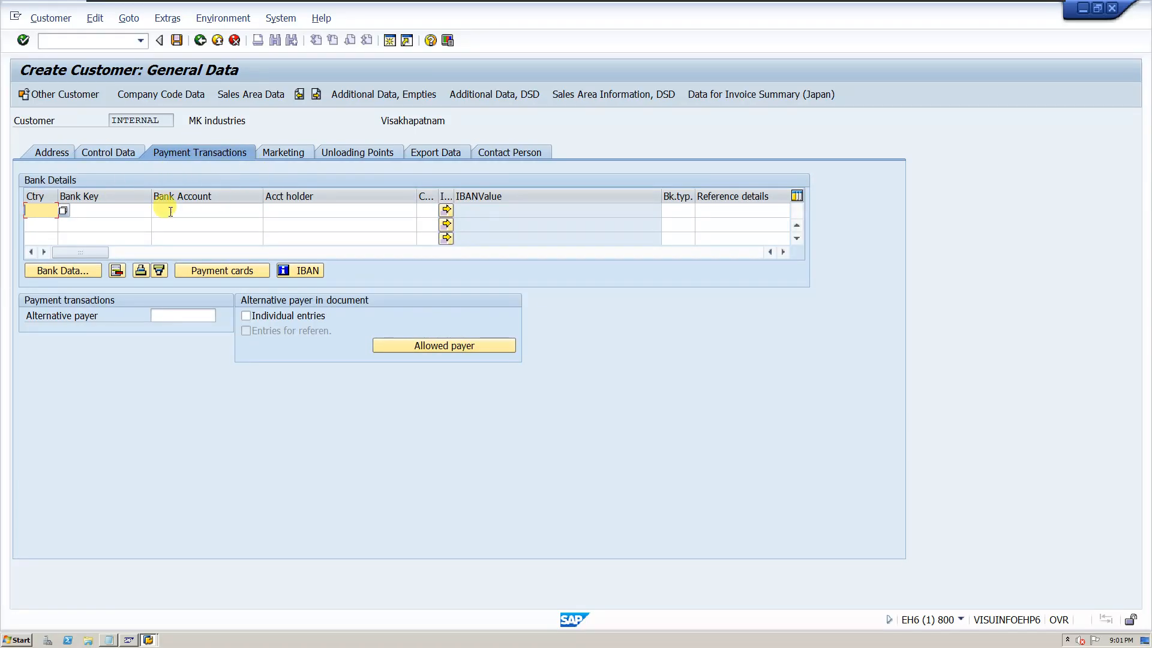
{"action": "left_click", "coordinate": [99, 211]}
{"action": "left_click", "coordinate": [195, 213]}
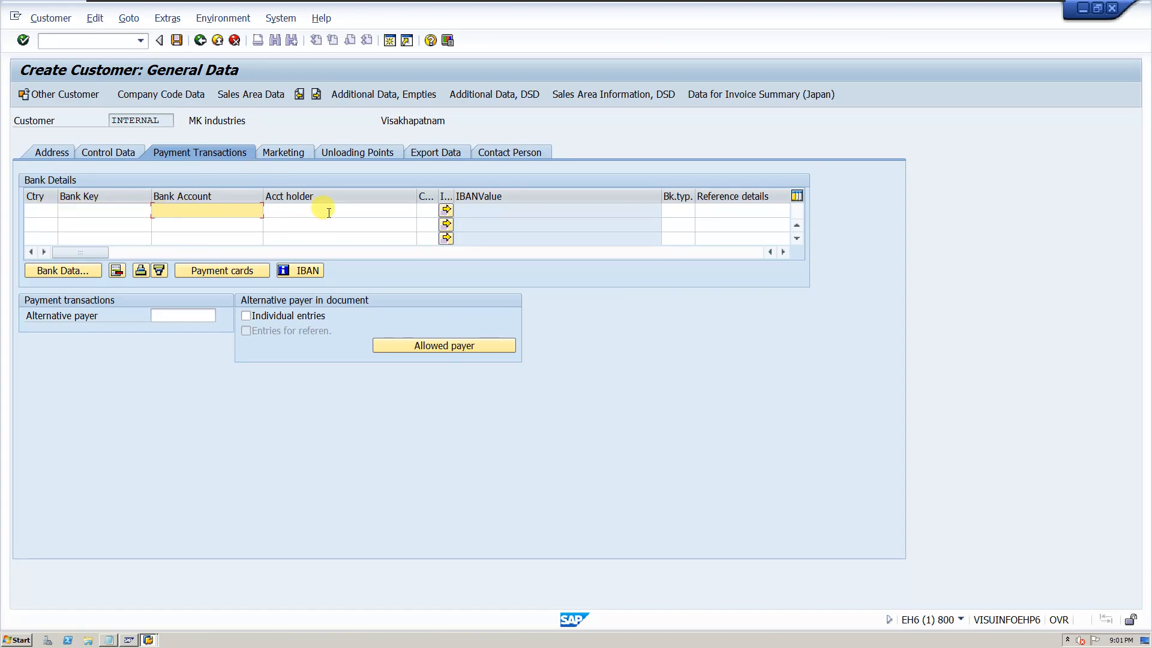
{"action": "left_click", "coordinate": [324, 211]}
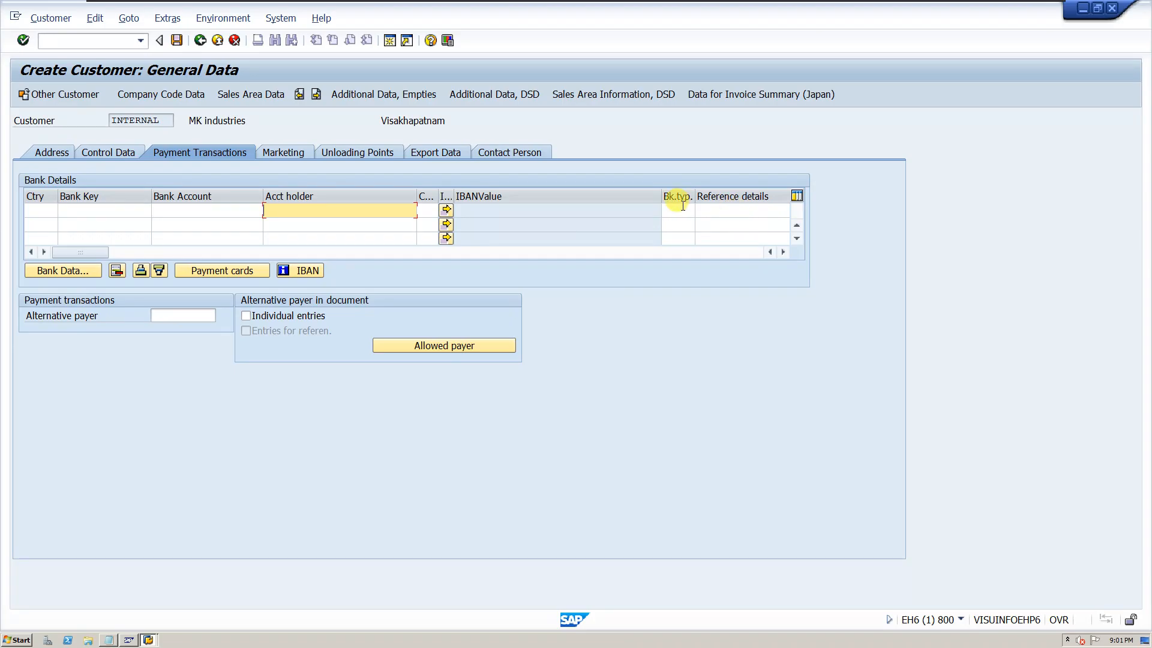
Step: Examine the customer class, industry and industry code fields in the Marketing section without filling them
{"action": "left_click", "coordinate": [291, 152]}
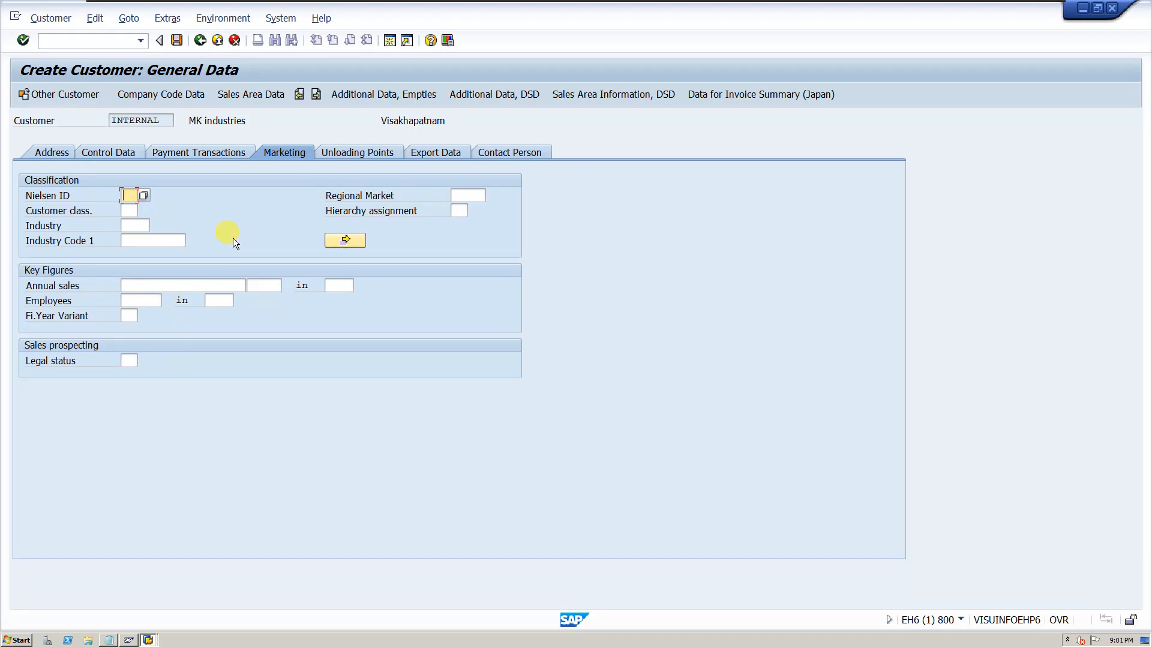
{"action": "left_click", "coordinate": [129, 210]}
{"action": "left_click", "coordinate": [132, 226]}
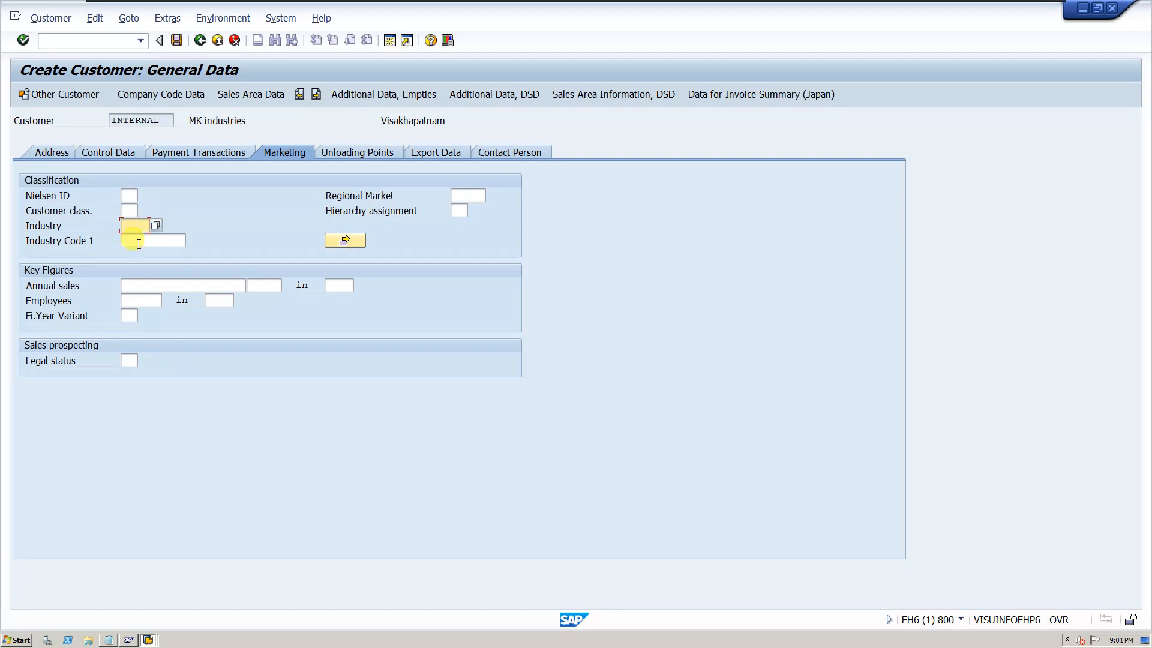
{"action": "left_click", "coordinate": [135, 240]}
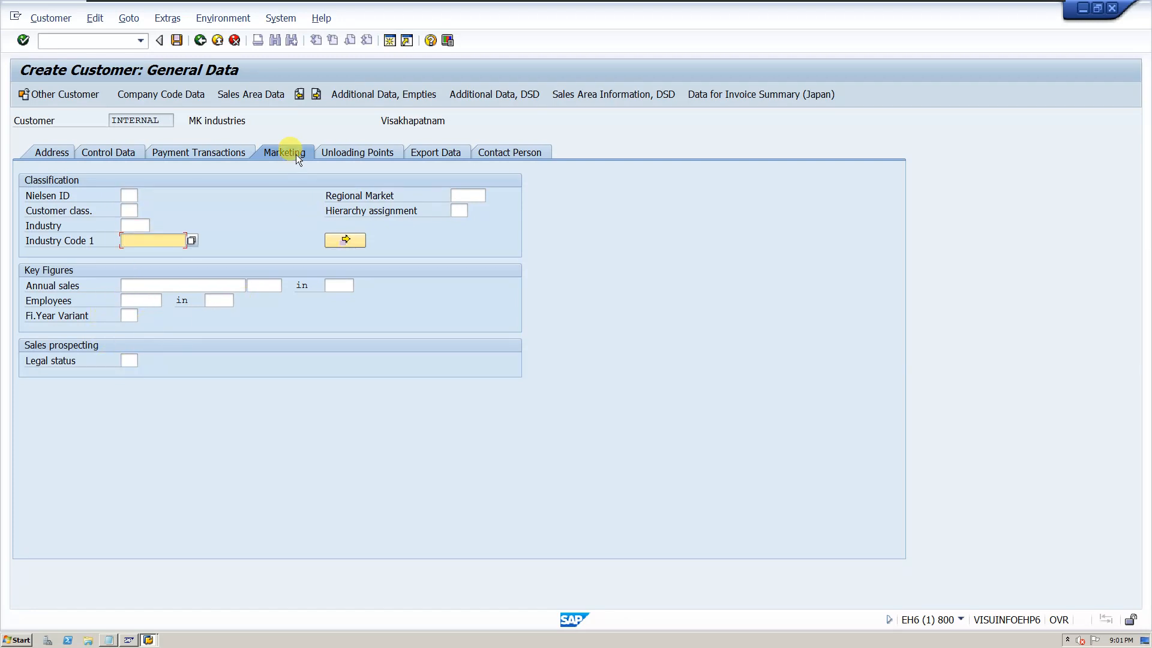
Step: Look through the Unloading Points, Export Data and Contact Person sections of the customer's general data
{"action": "left_click", "coordinate": [333, 153]}
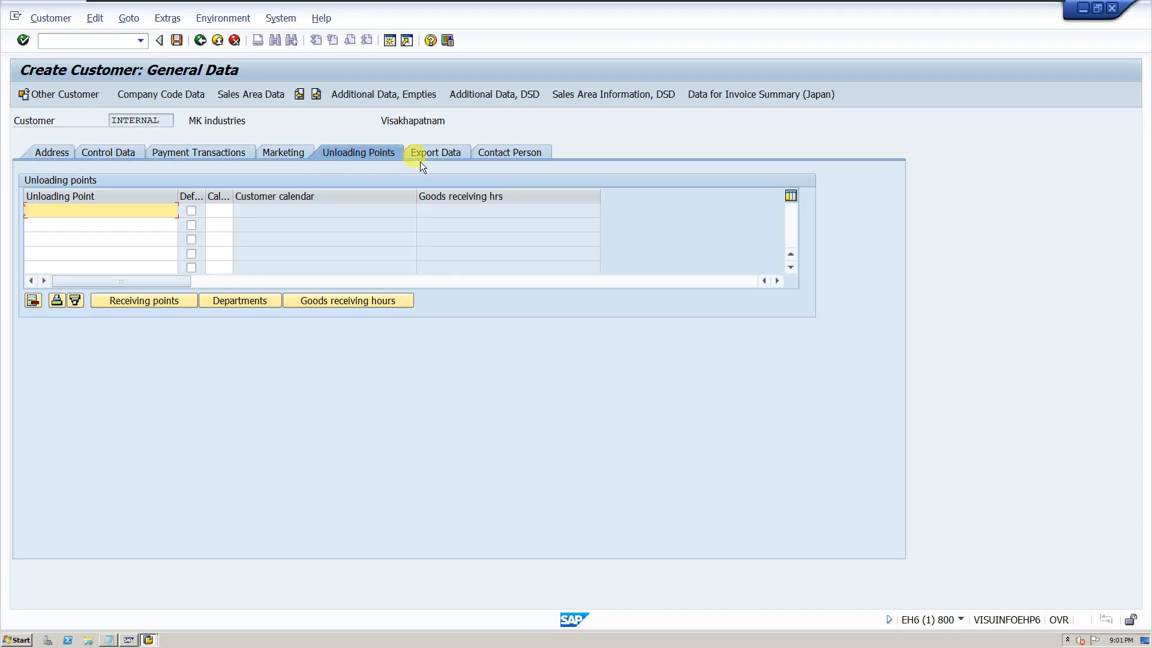
{"action": "left_click", "coordinate": [449, 153]}
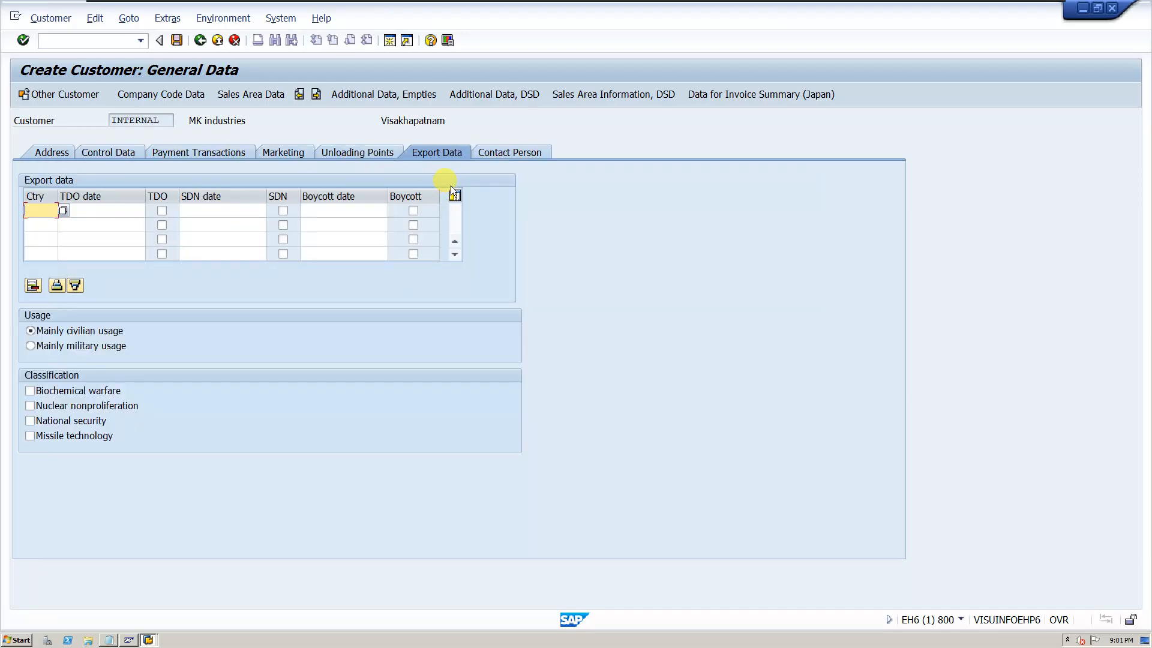
{"action": "left_click", "coordinate": [518, 155]}
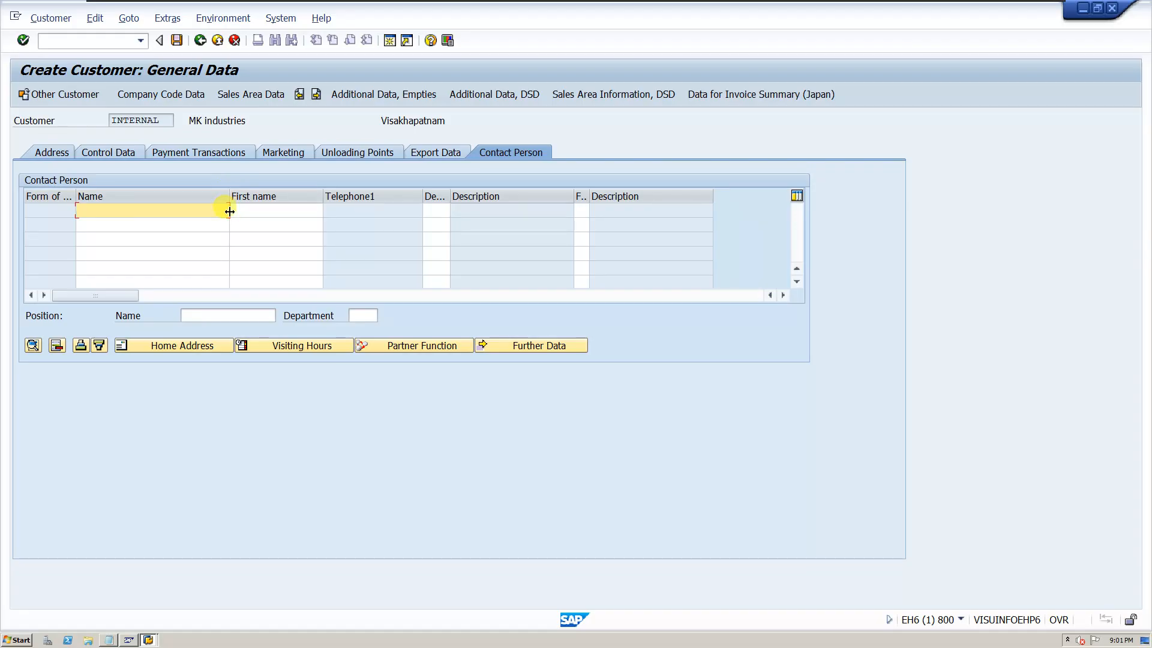
Step: Open the company code data and set the reconciliation account to 140000, leaving head office and authorization empty
{"action": "left_click", "coordinate": [150, 98]}
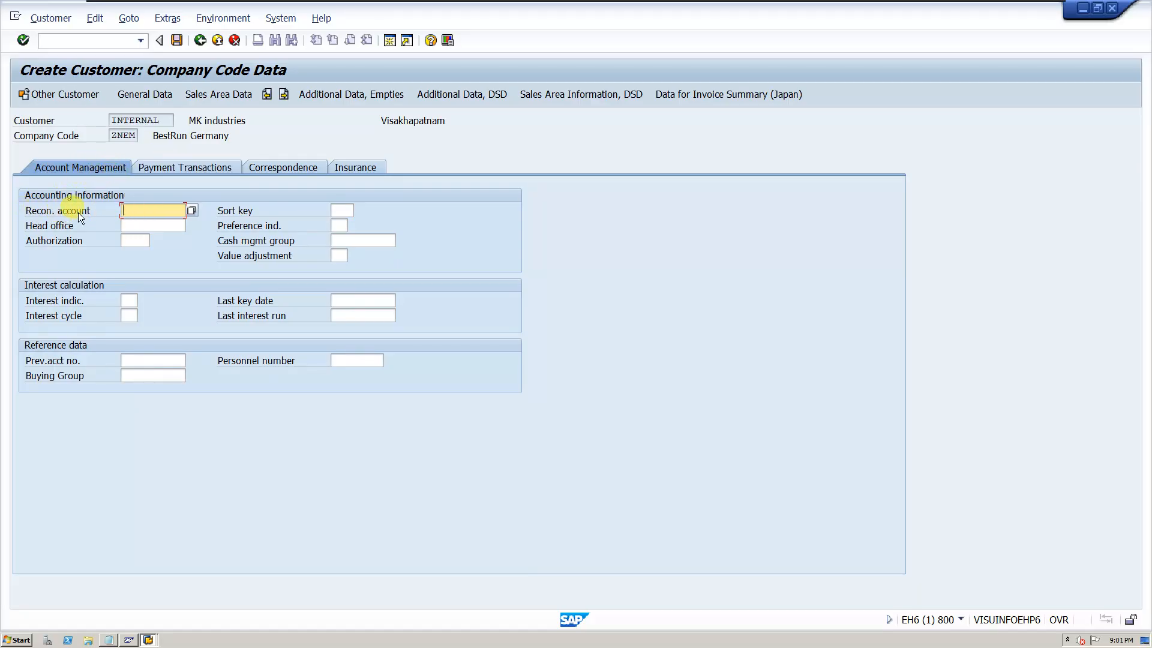
{"action": "key", "text": "Tab"}
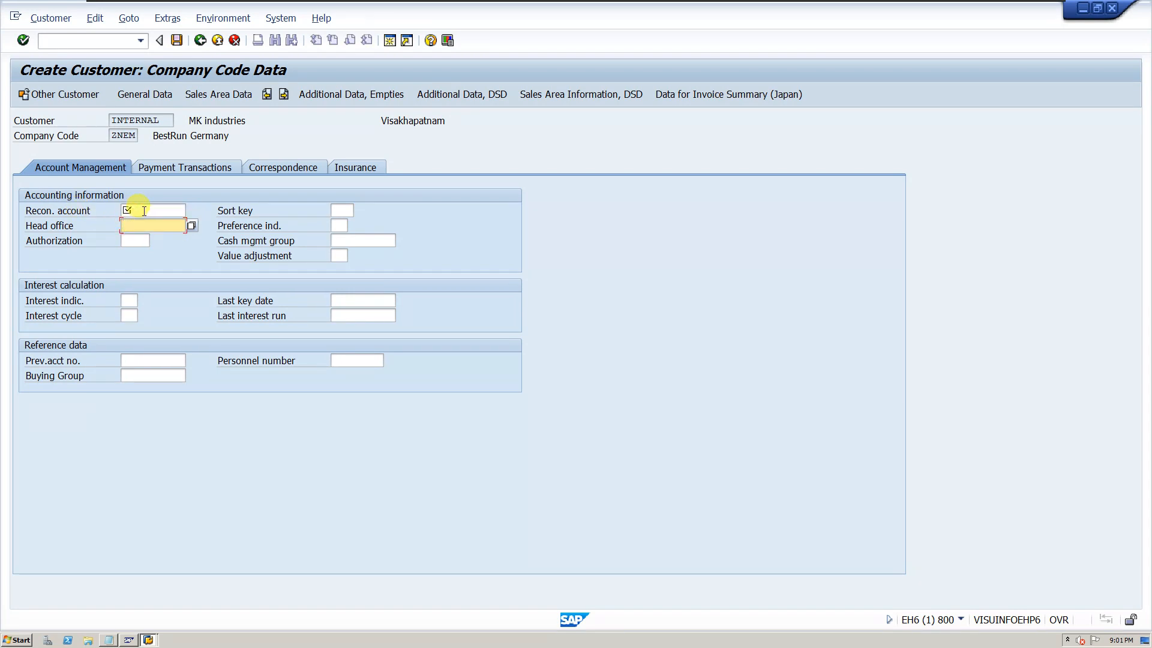
{"action": "left_click", "coordinate": [144, 211]}
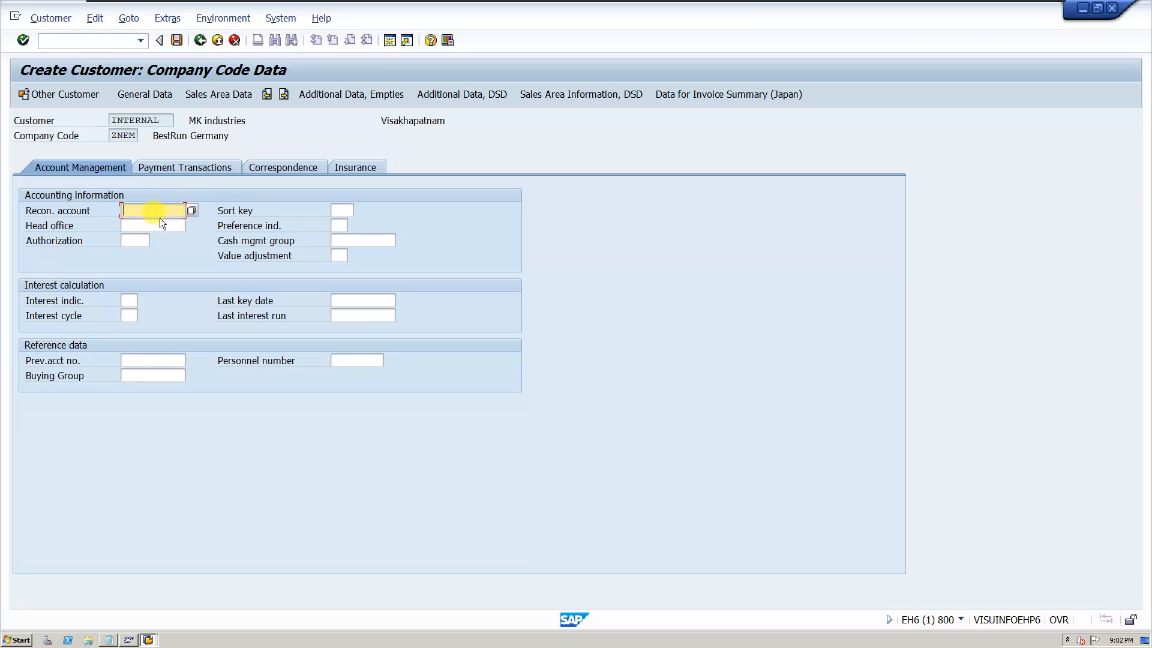
{"action": "key", "text": "Tab"}
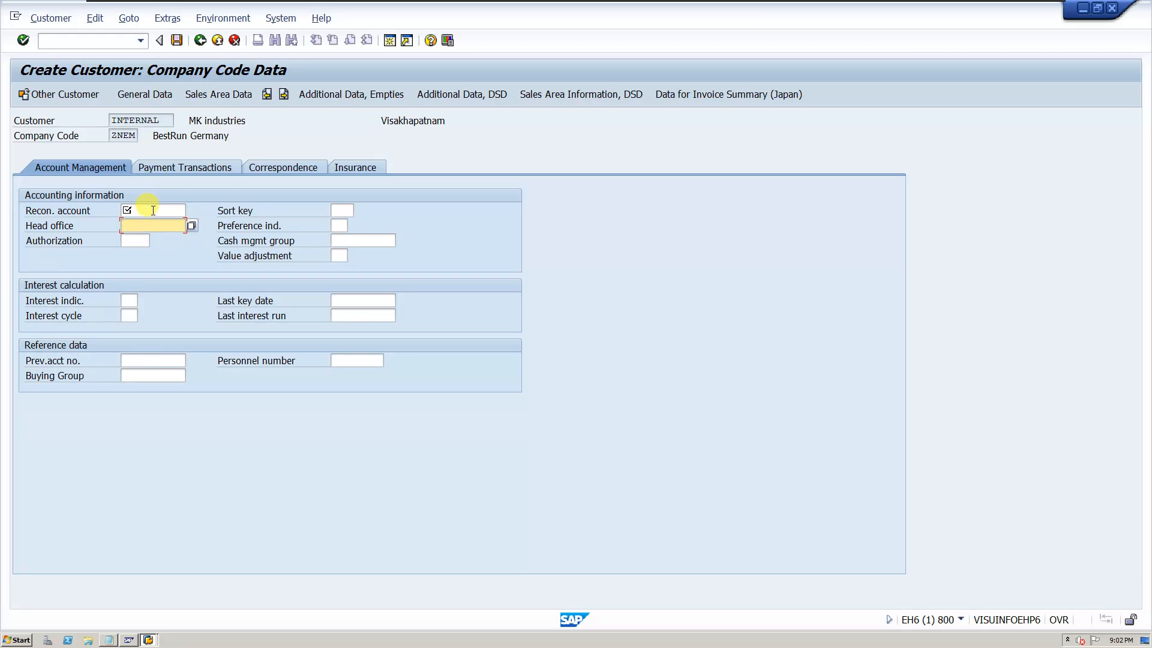
{"action": "left_click", "coordinate": [153, 210]}
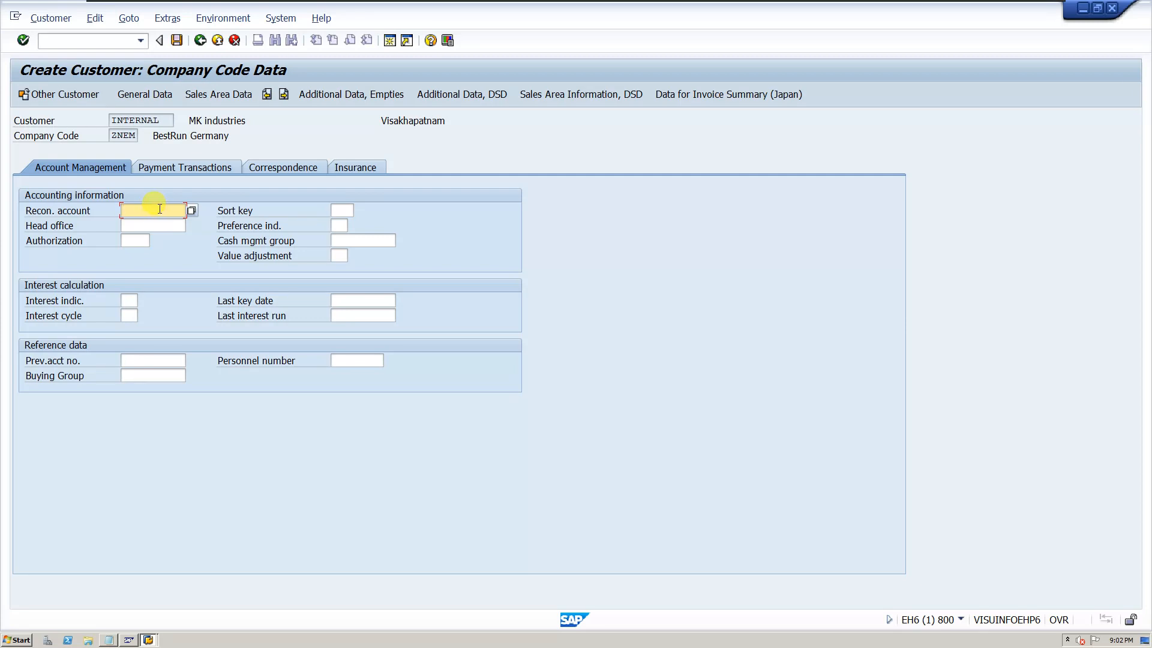
{"action": "left_click", "coordinate": [158, 207]}
{"action": "left_click", "coordinate": [157, 223]}
{"action": "left_click", "coordinate": [161, 229]}
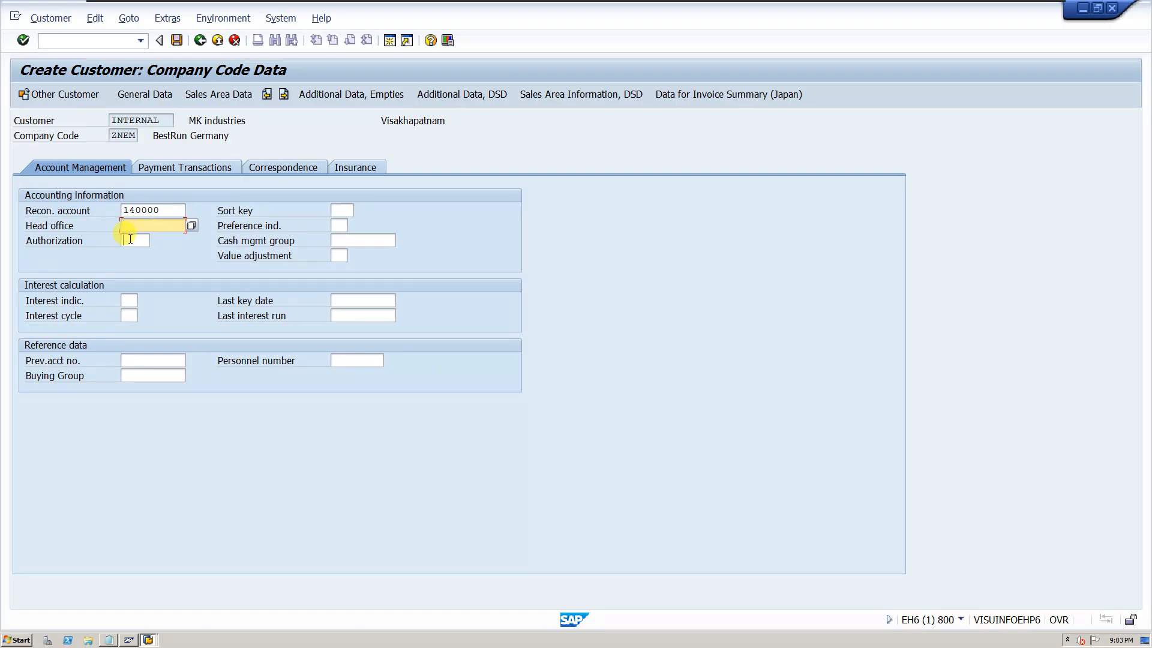
{"action": "left_click", "coordinate": [132, 240]}
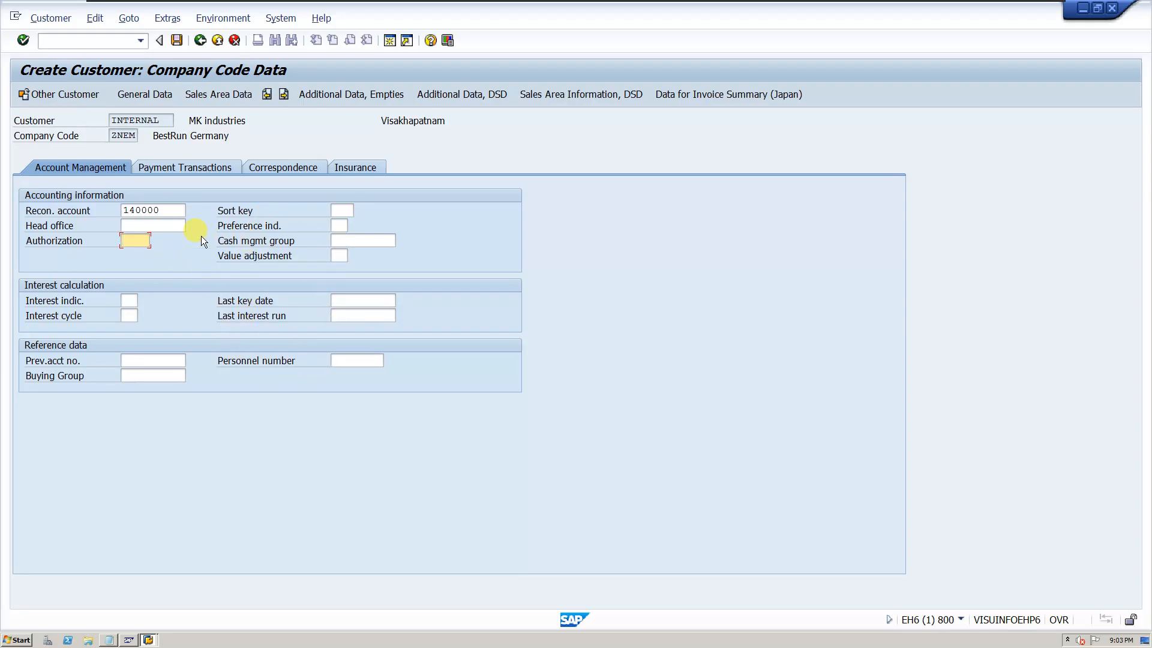
Step: Set the terms of payment to 0001 in the company code's Payment Transactions section
{"action": "left_click", "coordinate": [171, 169]}
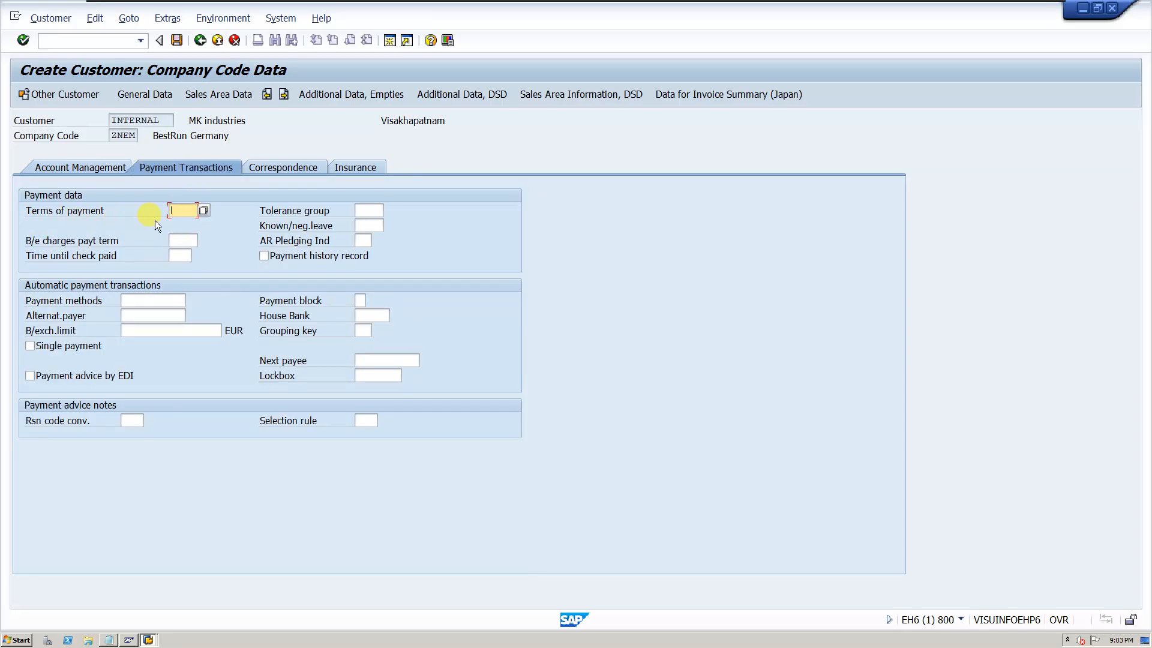
{"action": "left_click", "coordinate": [192, 210]}
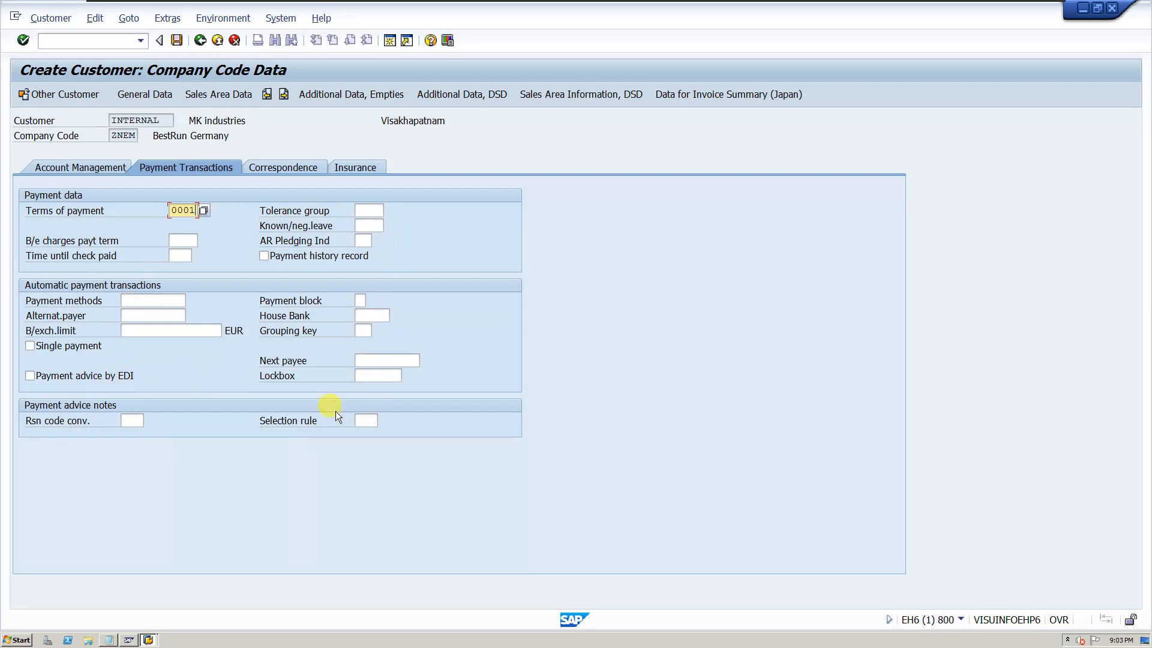
Step: Review the company code's Correspondence and Insurance sections without entries and continue to the sales area data
{"action": "left_click", "coordinate": [274, 167]}
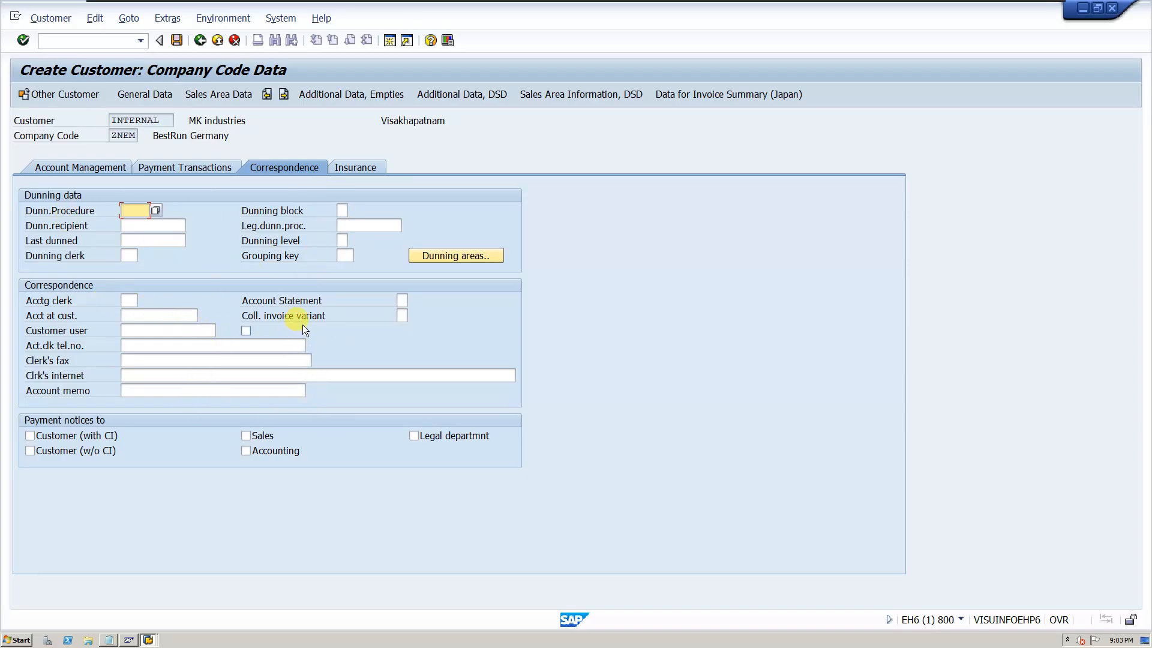
{"action": "left_click", "coordinate": [359, 169]}
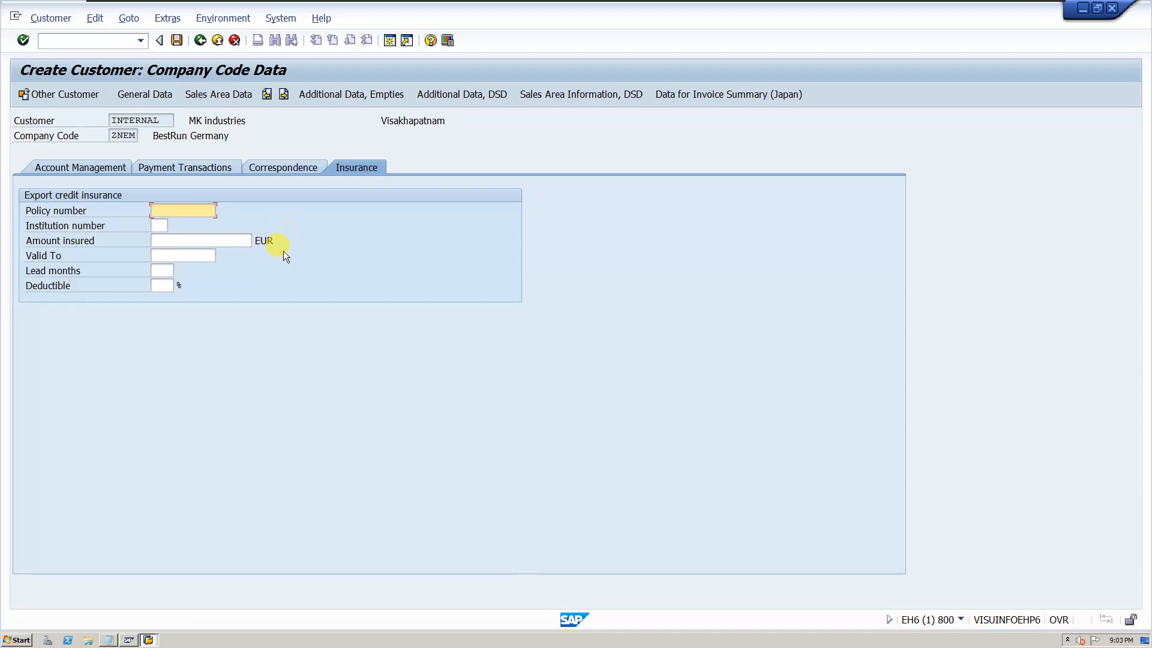
{"action": "left_click", "coordinate": [215, 98]}
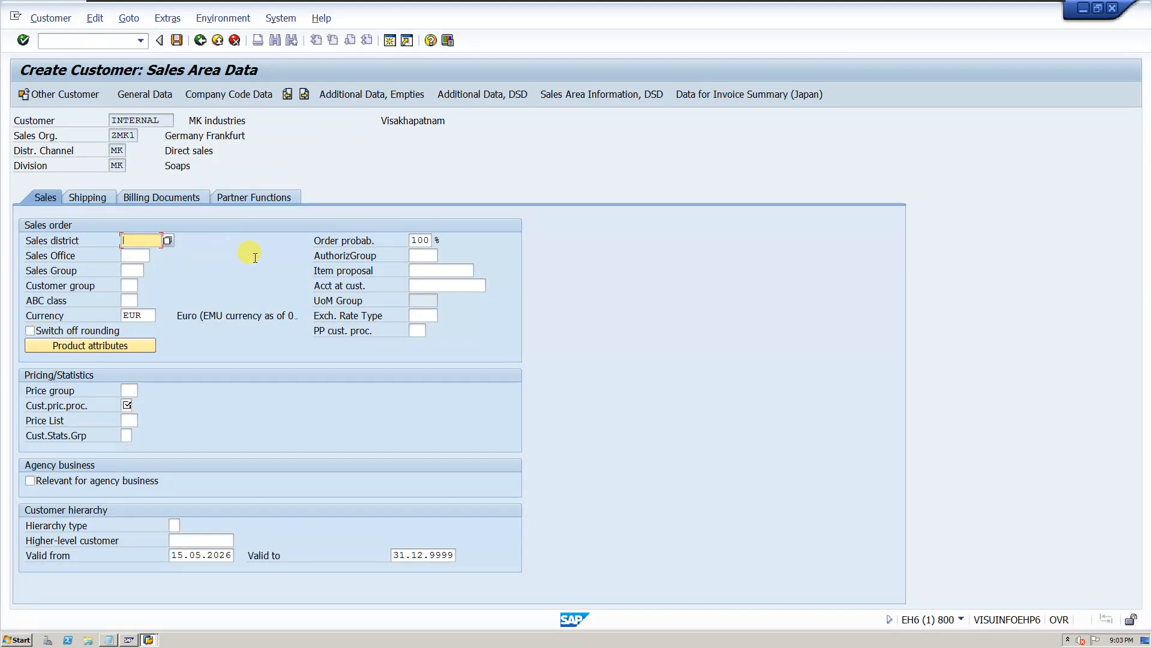
Step: Try to return to the company code data with the required customer pricing procedure empty
{"action": "left_click", "coordinate": [209, 96]}
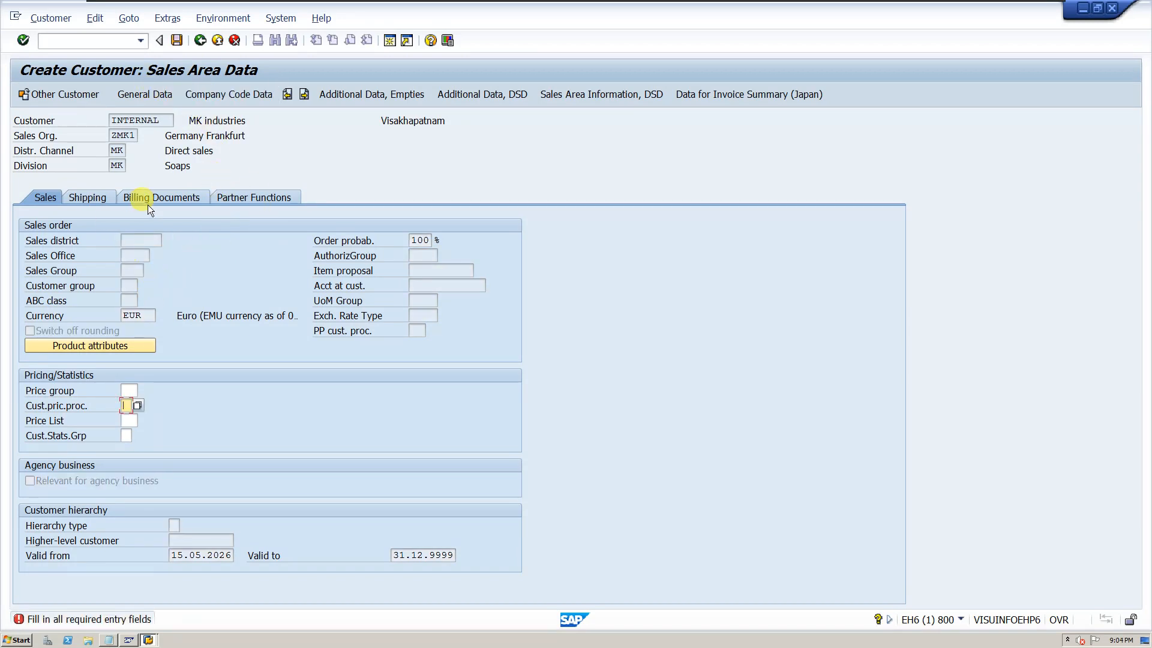
{"action": "left_click", "coordinate": [209, 95]}
Step: View the list of available currencies for the sales order data and close it without choosing another one
{"action": "left_click", "coordinate": [129, 241]}
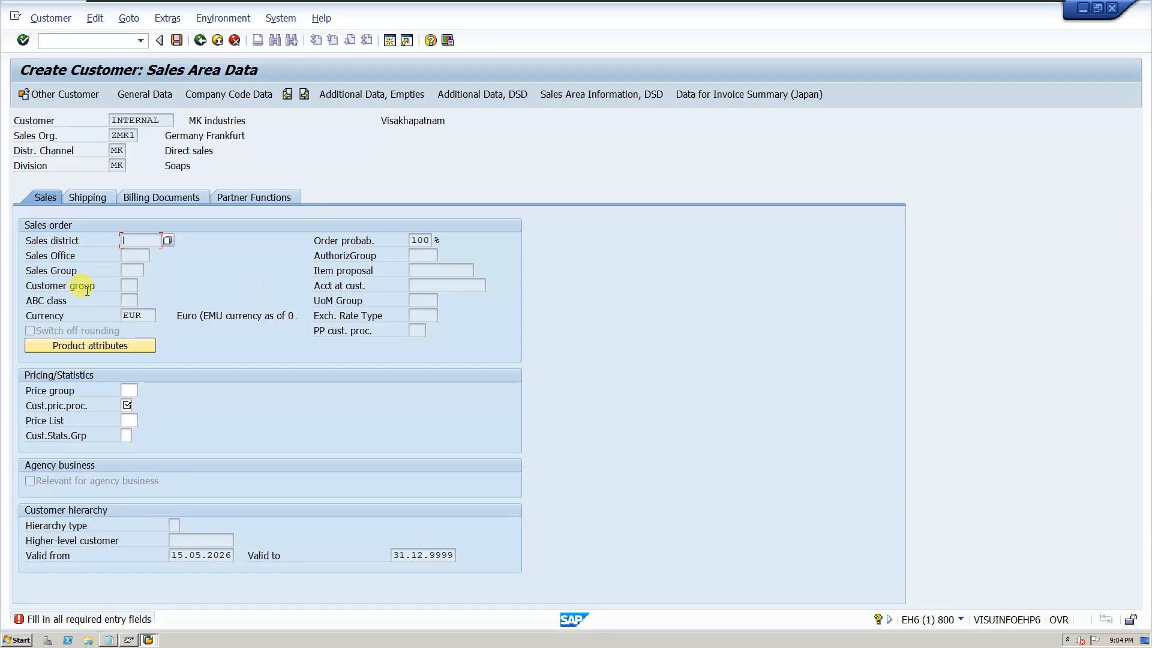
{"action": "double_click", "coordinate": [126, 315]}
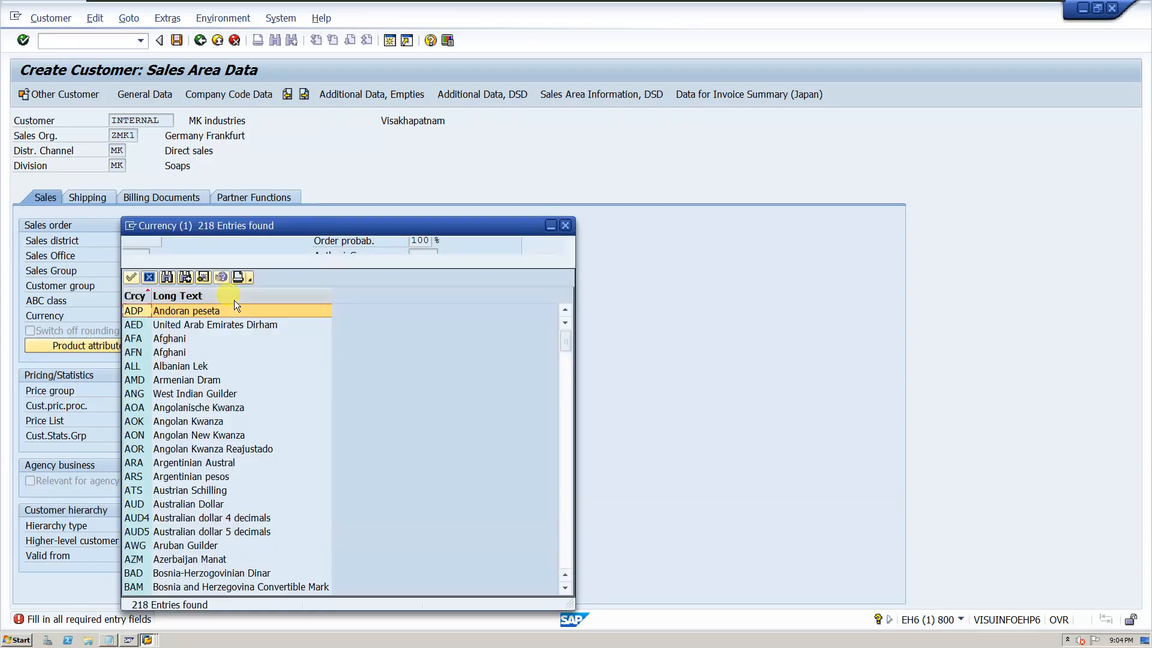
{"action": "left_click", "coordinate": [565, 226]}
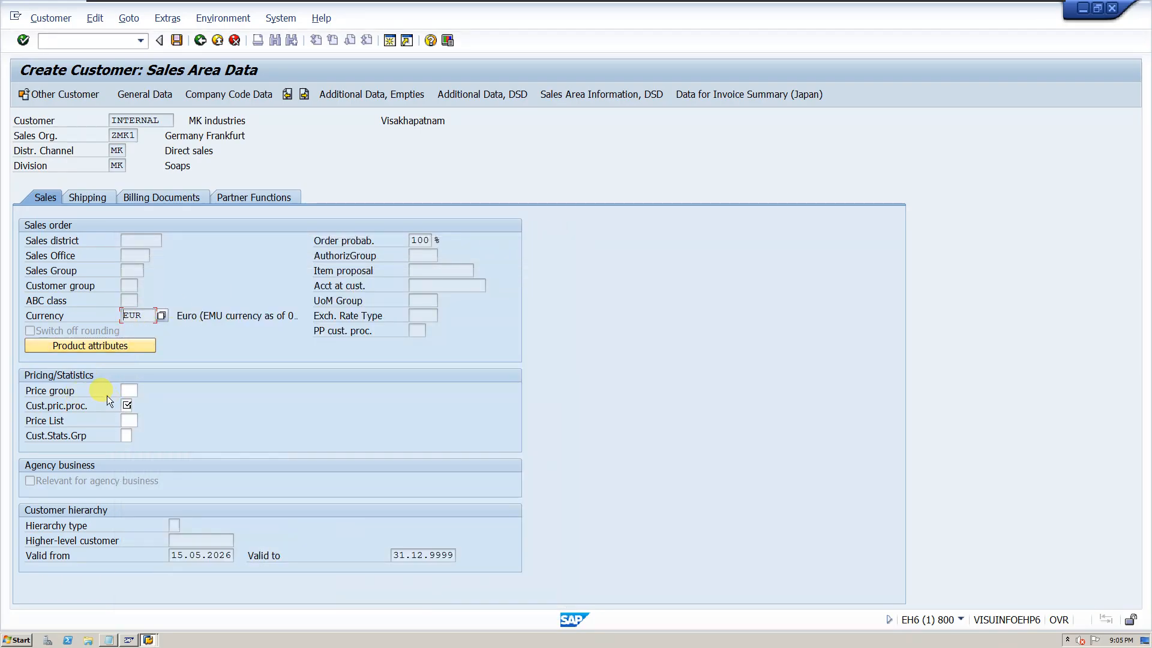
Step: Set the customer pricing procedure to 1 in the Pricing/Statistics section of the sales data
{"action": "left_click", "coordinate": [127, 406]}
{"action": "left_click", "coordinate": [138, 406]}
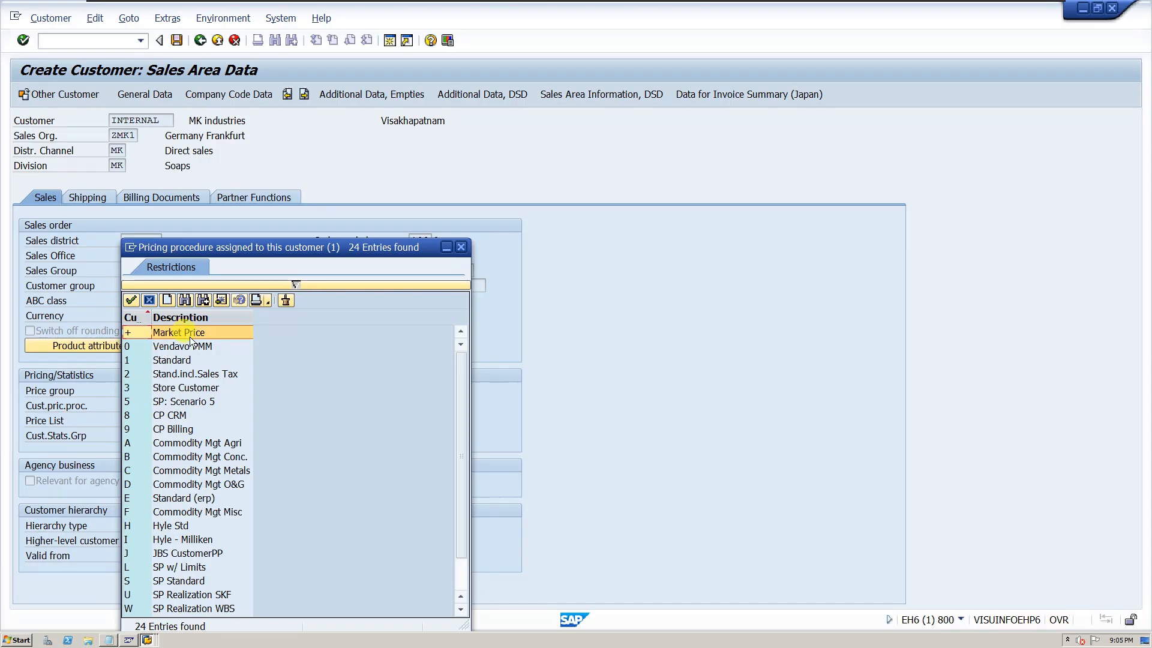
{"action": "left_click", "coordinate": [461, 248]}
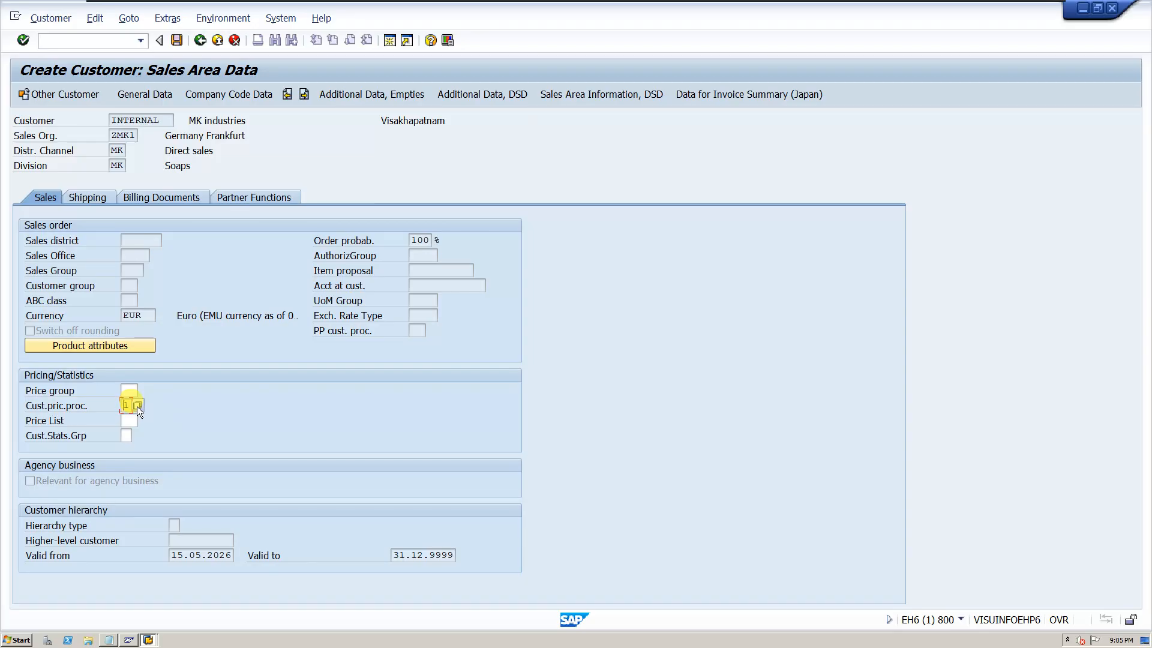
{"action": "left_click", "coordinate": [124, 435]}
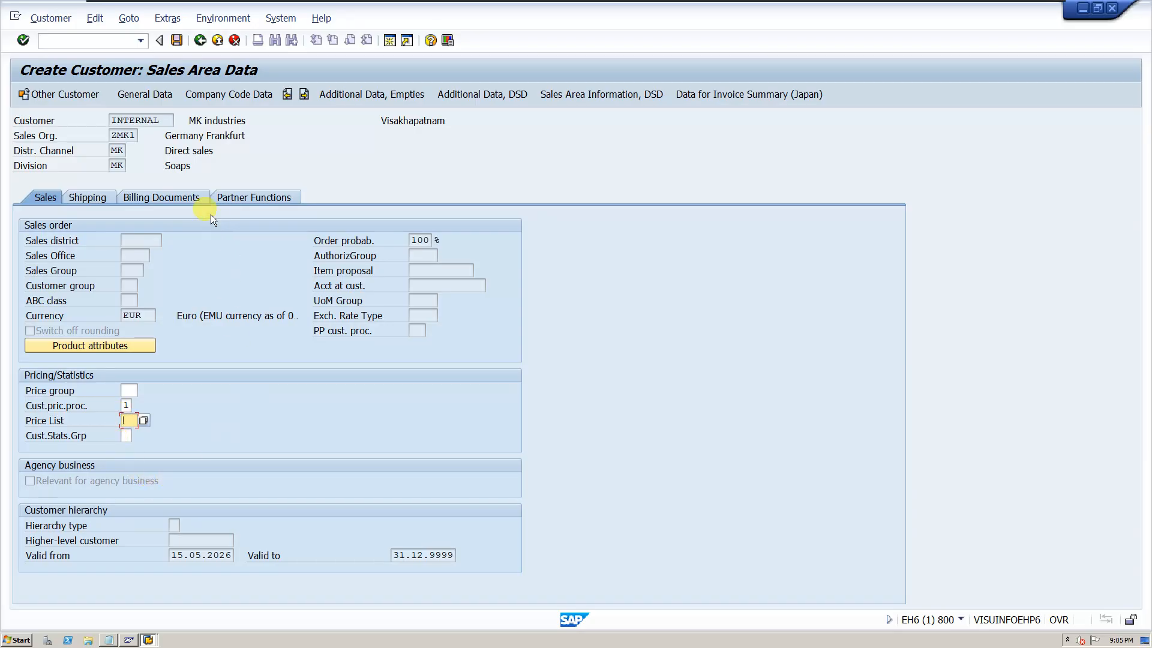
Step: View the available delivery priorities in the shipping data without choosing one, and set the shipping conditions to 01
{"action": "left_click", "coordinate": [95, 200]}
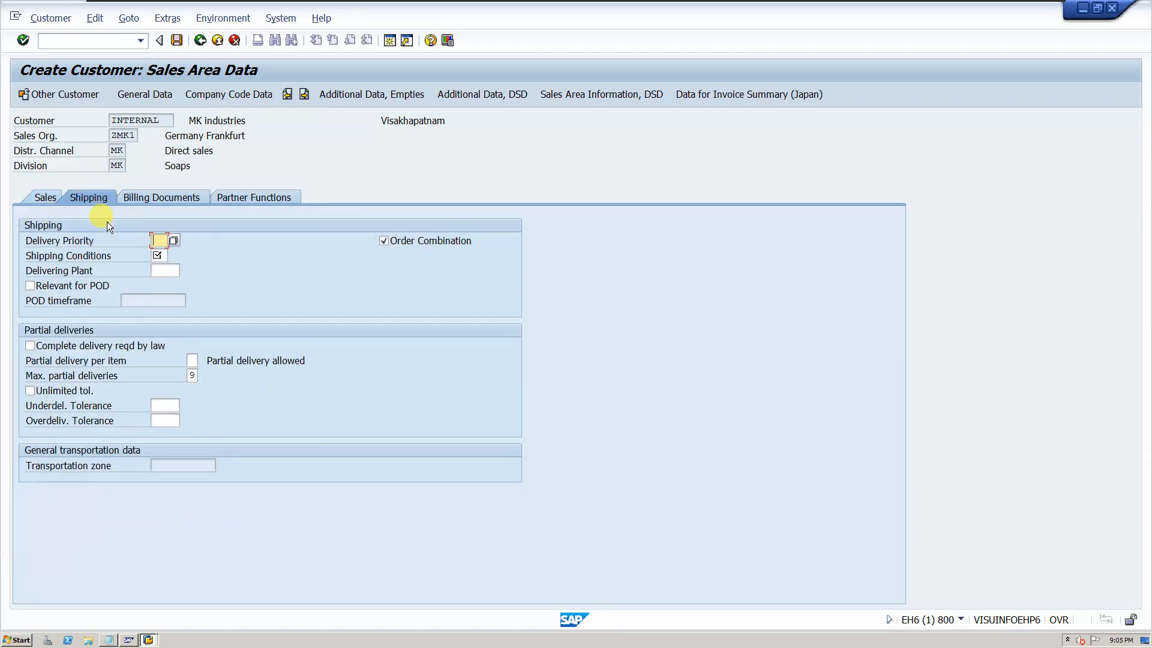
{"action": "left_click", "coordinate": [174, 241]}
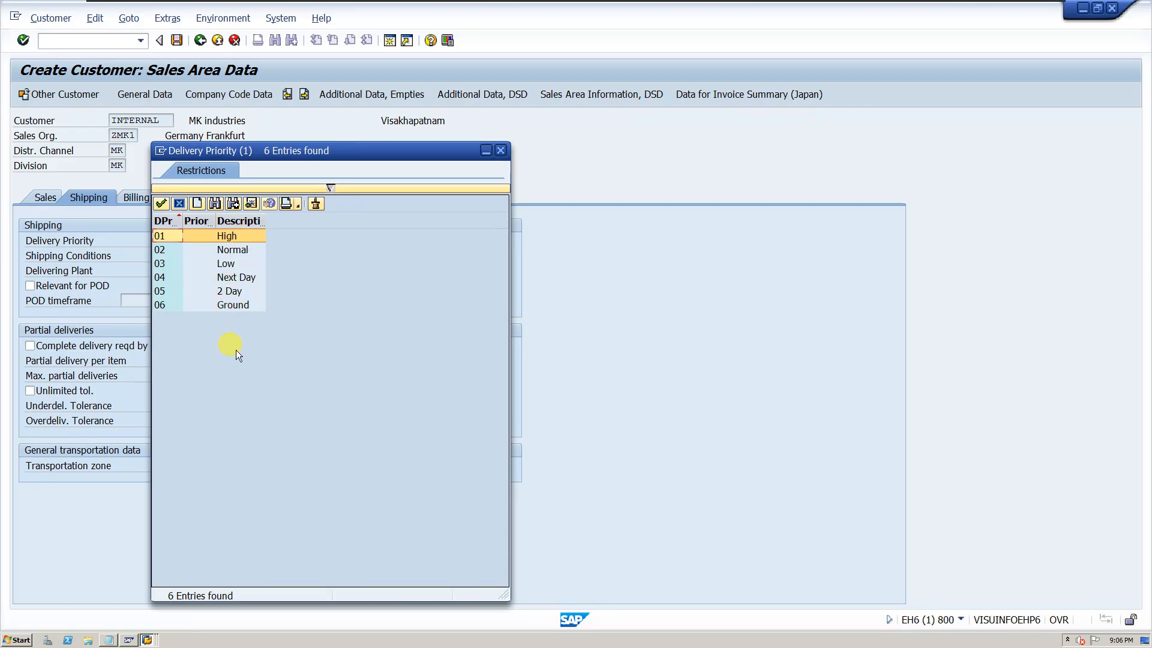
{"action": "left_click", "coordinate": [501, 151]}
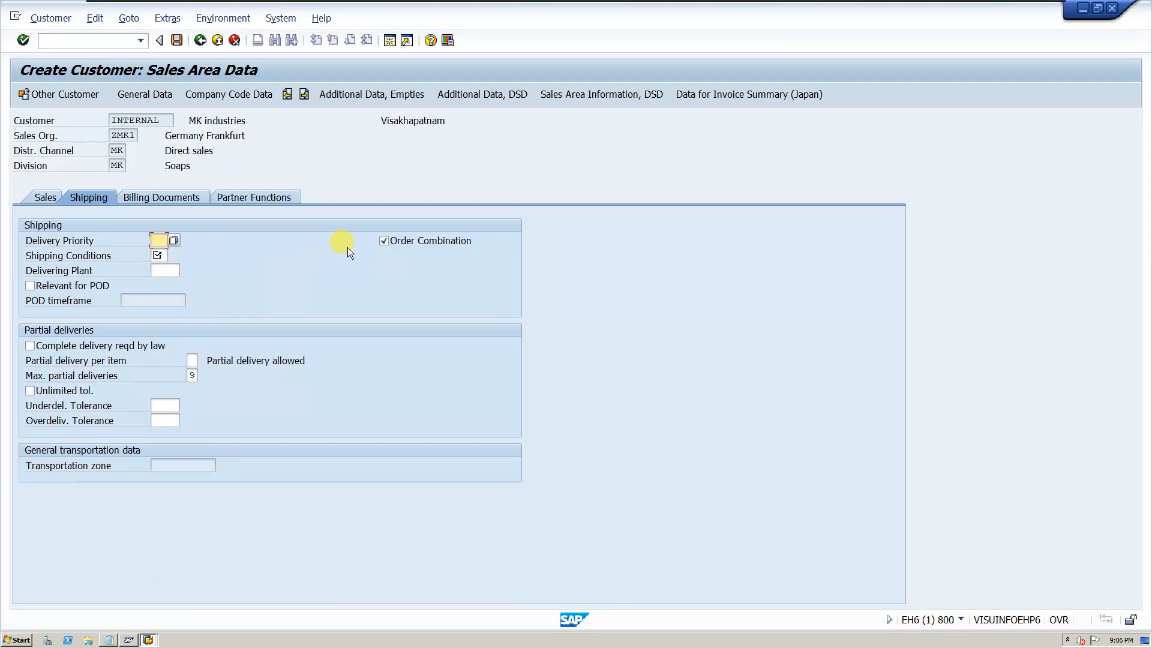
{"action": "left_click", "coordinate": [158, 255]}
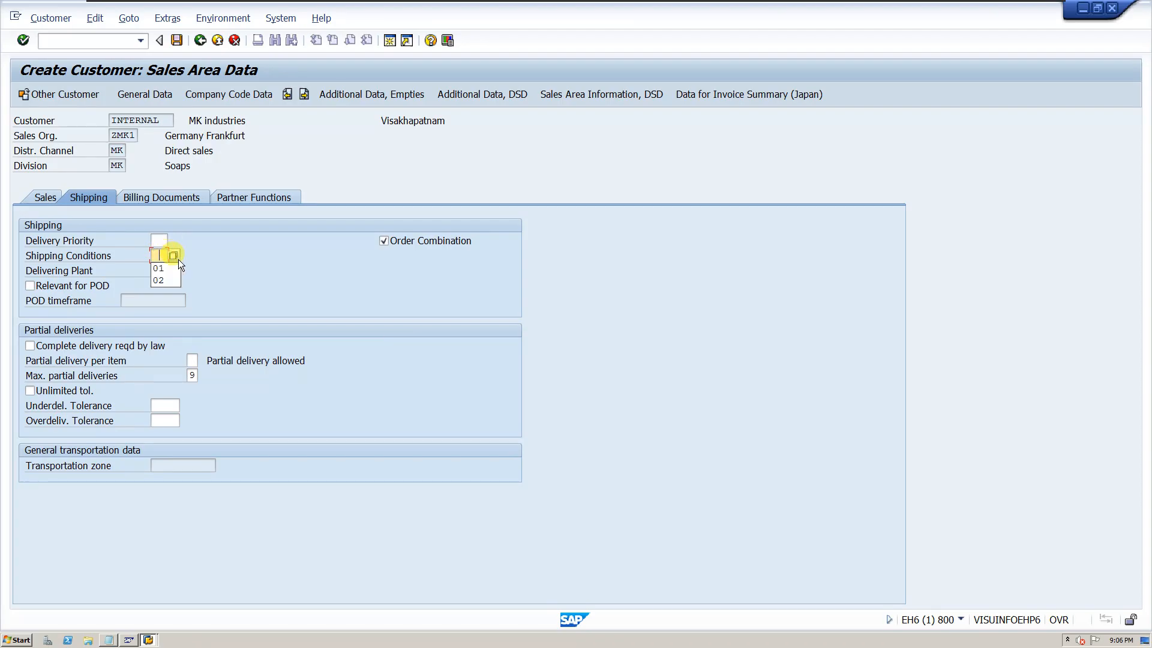
{"action": "left_click", "coordinate": [166, 267]}
{"action": "left_click", "coordinate": [396, 242]}
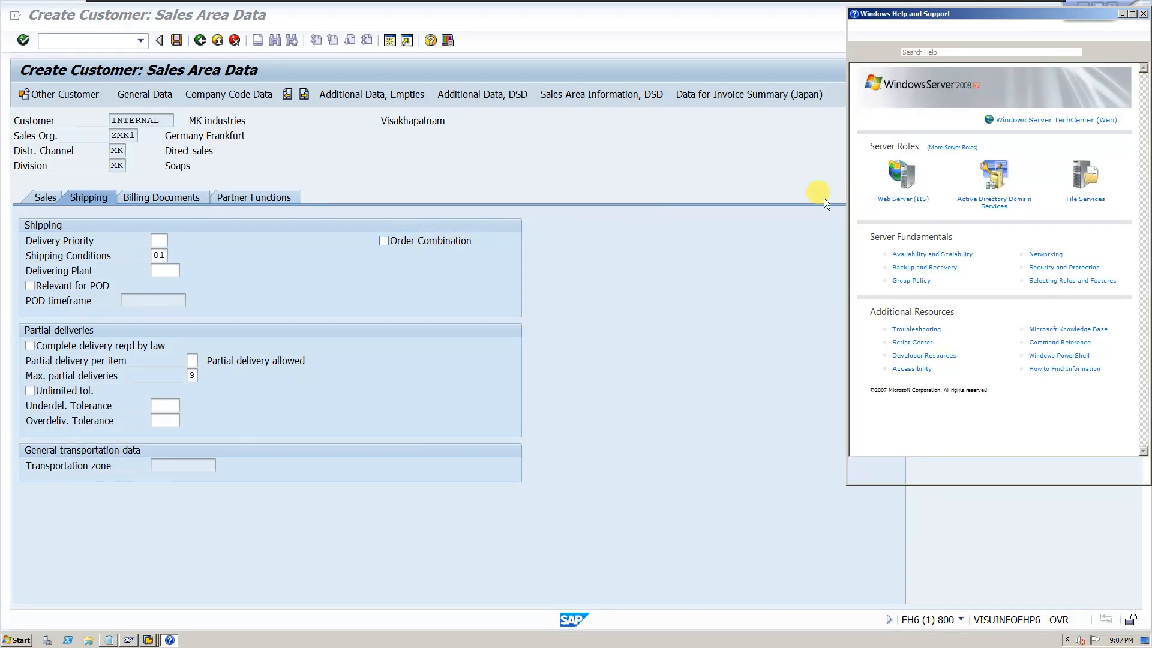
{"action": "left_click_drag", "start_coordinate": [1018, 14], "coordinate": [974, 18]}
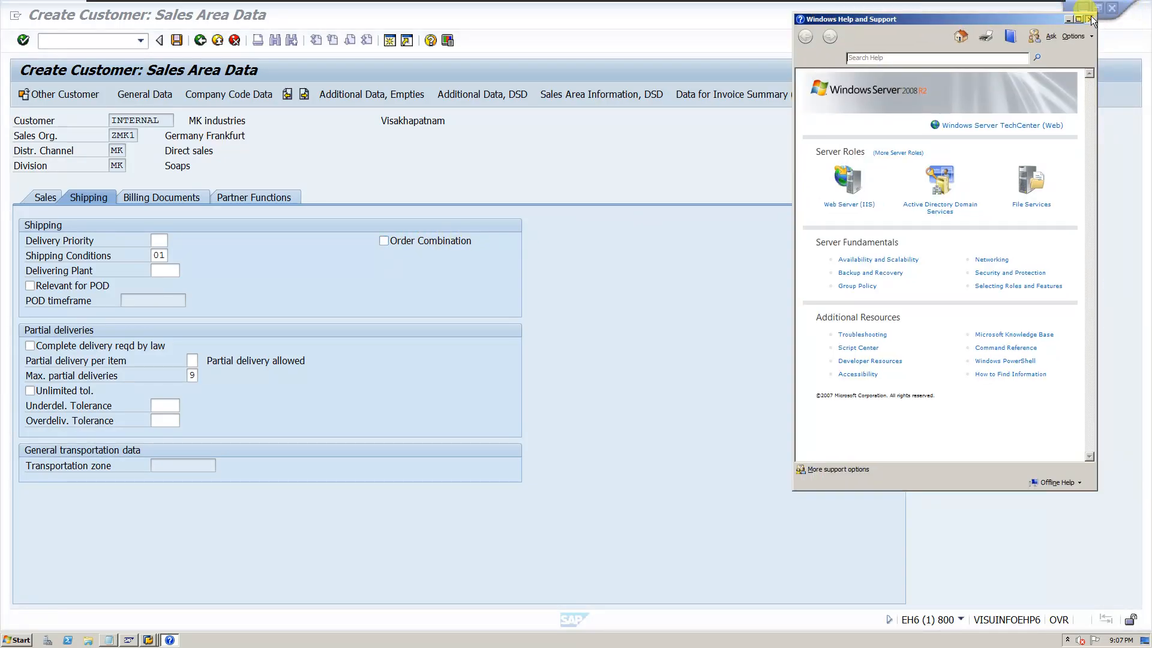
{"action": "left_click", "coordinate": [1091, 20]}
{"action": "left_click", "coordinate": [384, 242]}
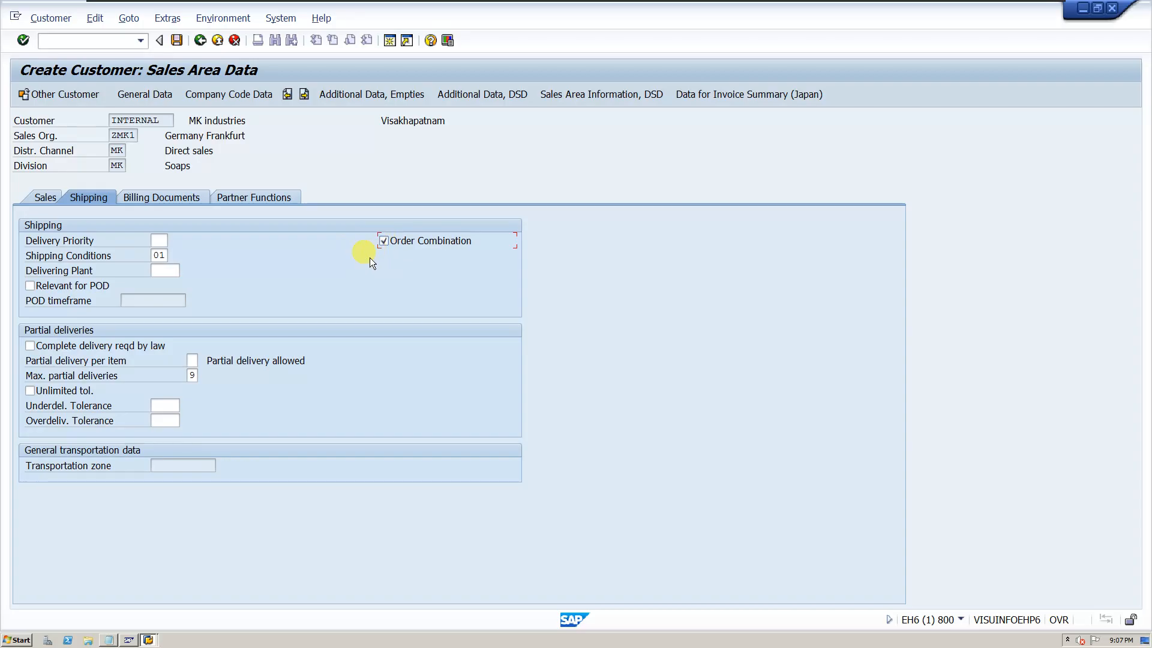
{"action": "left_click", "coordinate": [167, 270]}
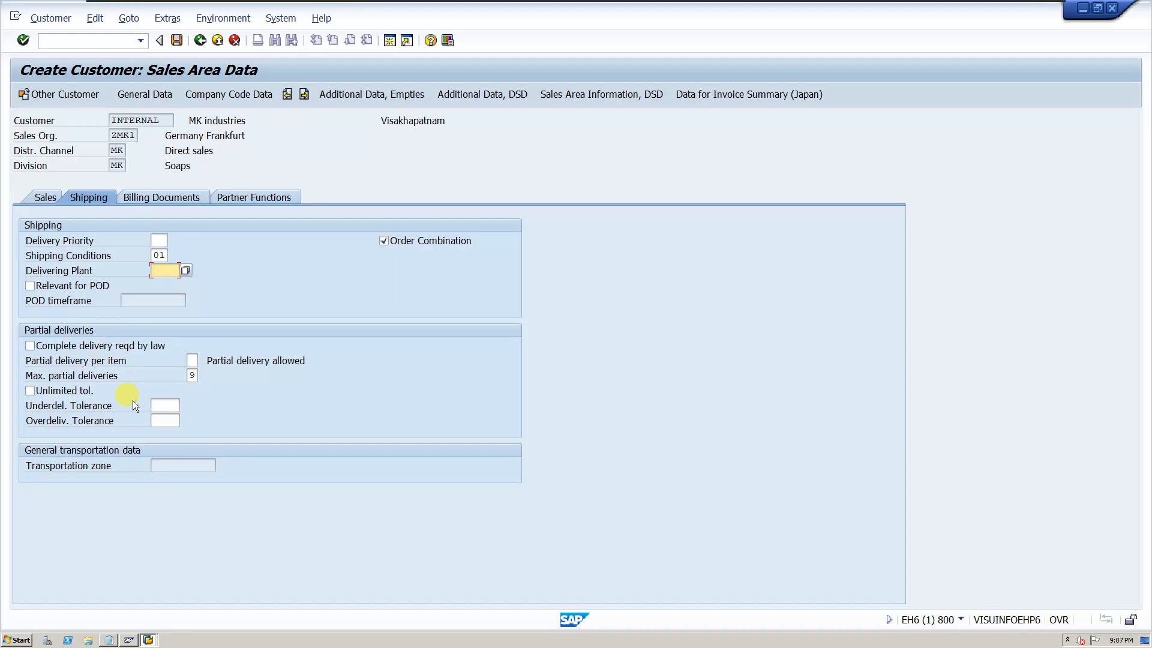
Step: Enter incoterms CIF with the description cif and terms of payment 0001 in the billing document data
{"action": "left_click", "coordinate": [162, 198]}
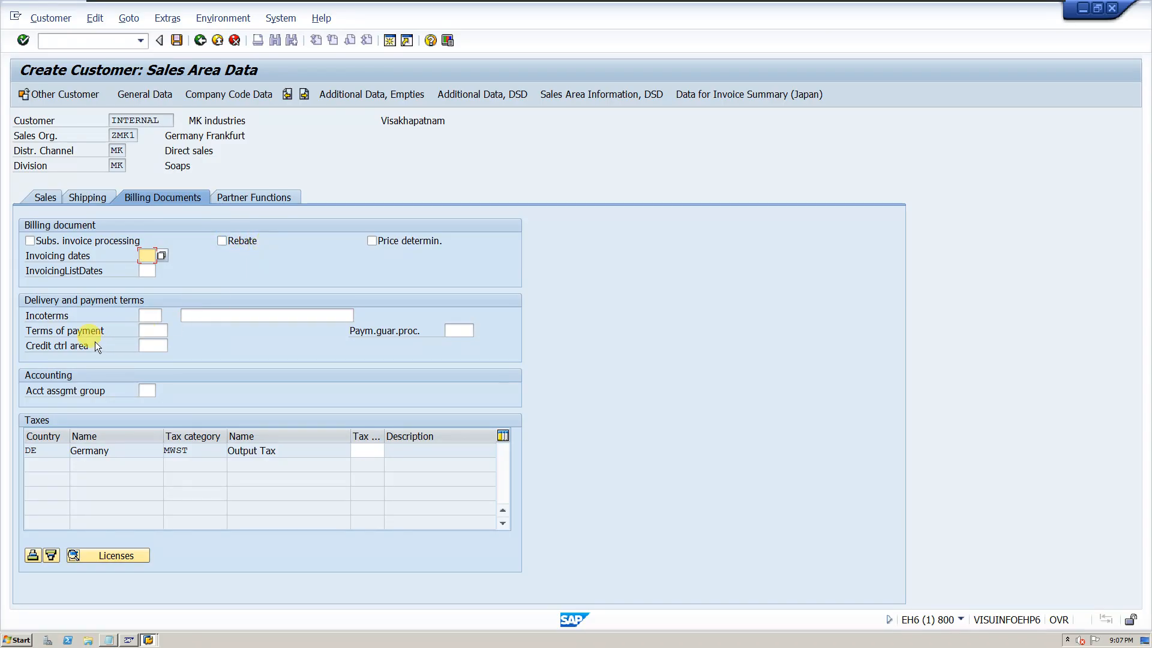
{"action": "left_click", "coordinate": [150, 315]}
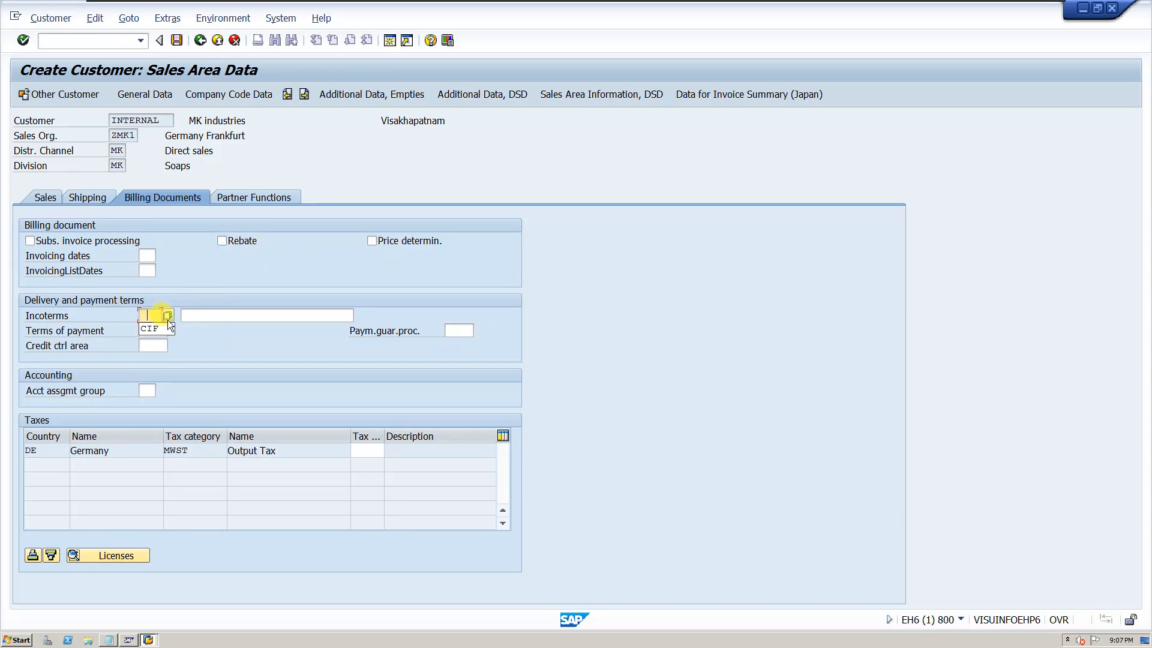
{"action": "left_click", "coordinate": [157, 328]}
{"action": "left_click", "coordinate": [218, 316]}
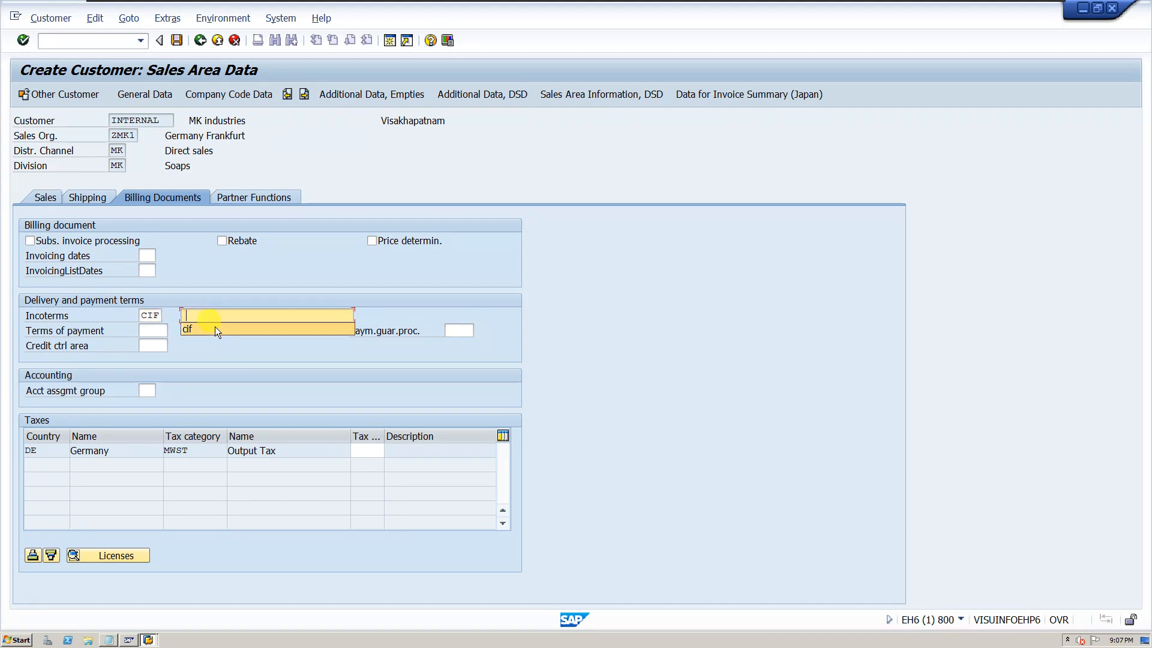
{"action": "left_click", "coordinate": [214, 329]}
{"action": "left_click", "coordinate": [157, 331]}
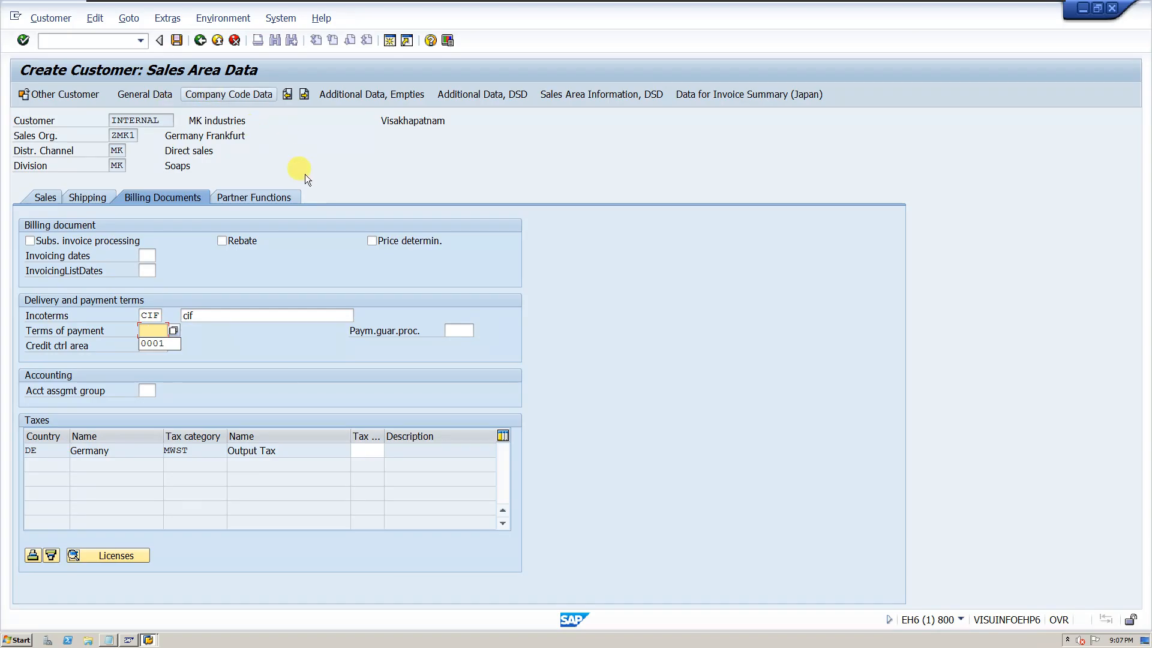
{"action": "left_click", "coordinate": [159, 343]}
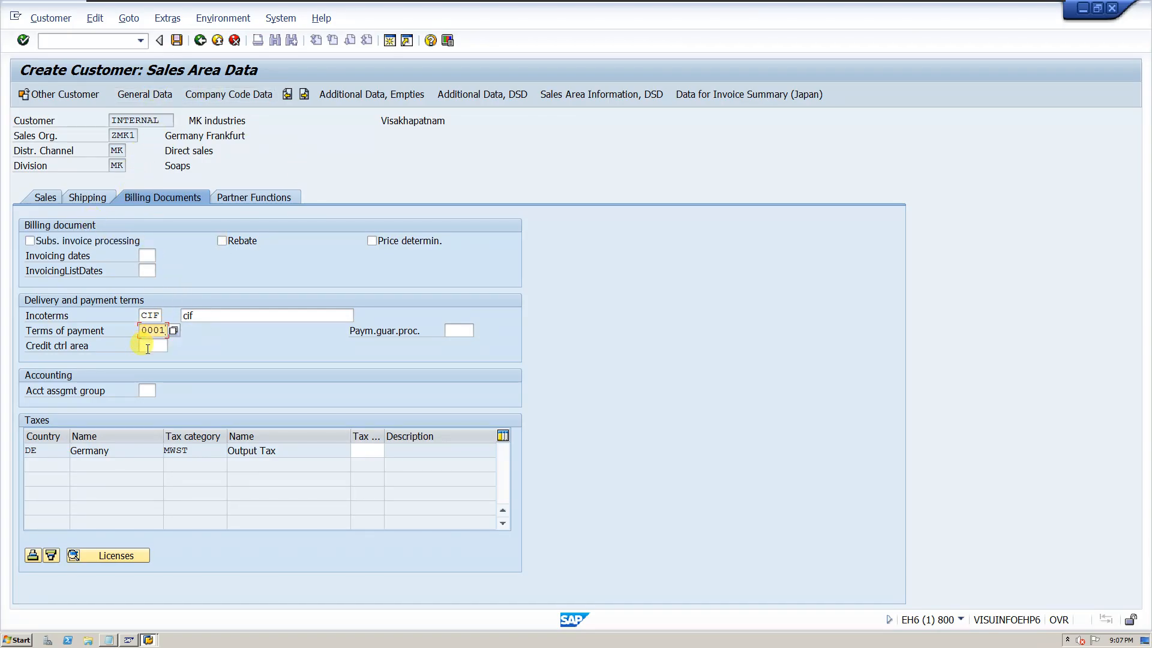
Step: Set the account assignment group to 01 and the output tax classification for Germany to 1, Liable for Tax
{"action": "left_click", "coordinate": [149, 391]}
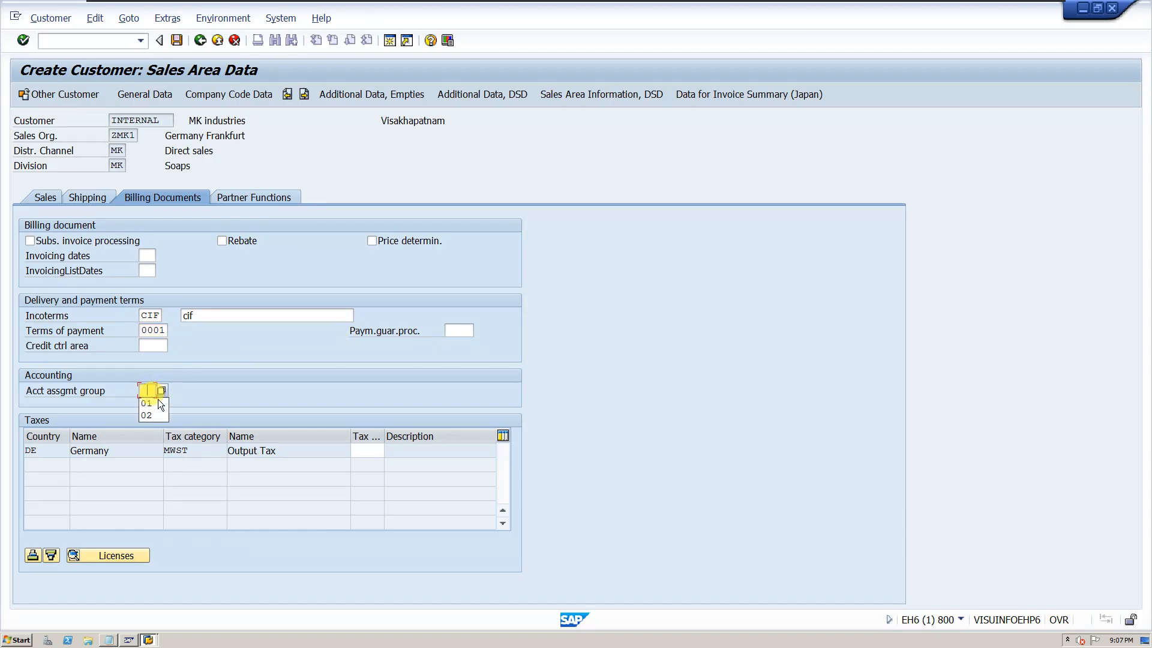
{"action": "left_click", "coordinate": [153, 403]}
{"action": "left_click", "coordinate": [379, 450]}
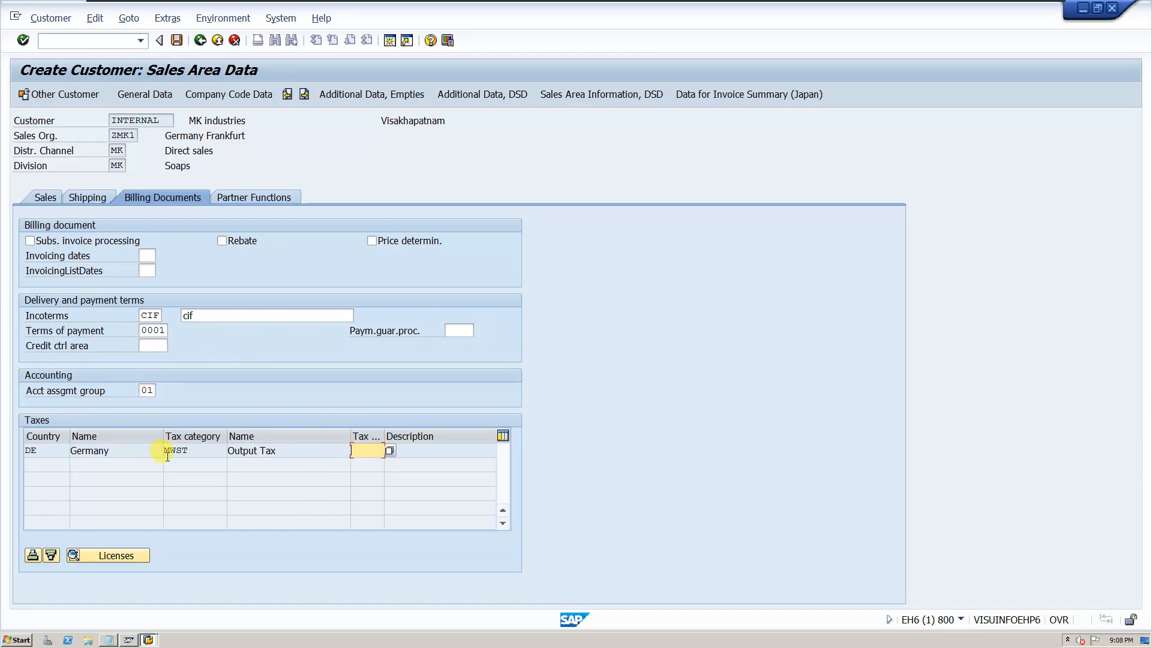
{"action": "left_click", "coordinate": [387, 452]}
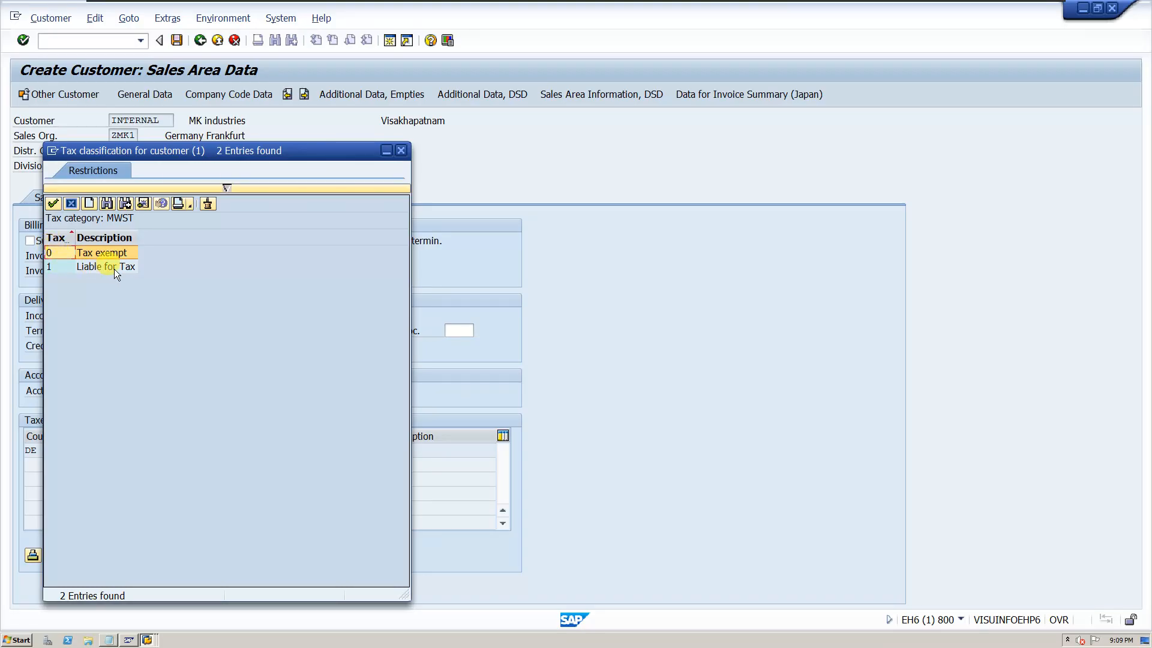
{"action": "left_click", "coordinate": [401, 150]}
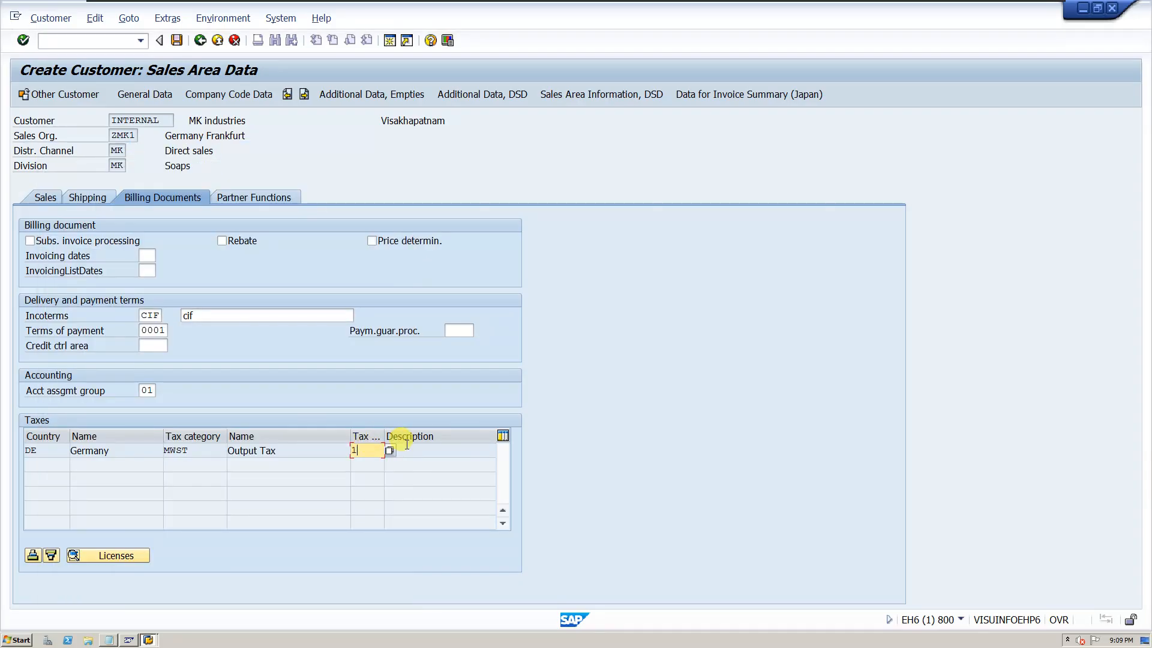
Step: Open the customer's partner functions and switch to PowerPoint to present the Customer Partner function slide
{"action": "left_click", "coordinate": [241, 199]}
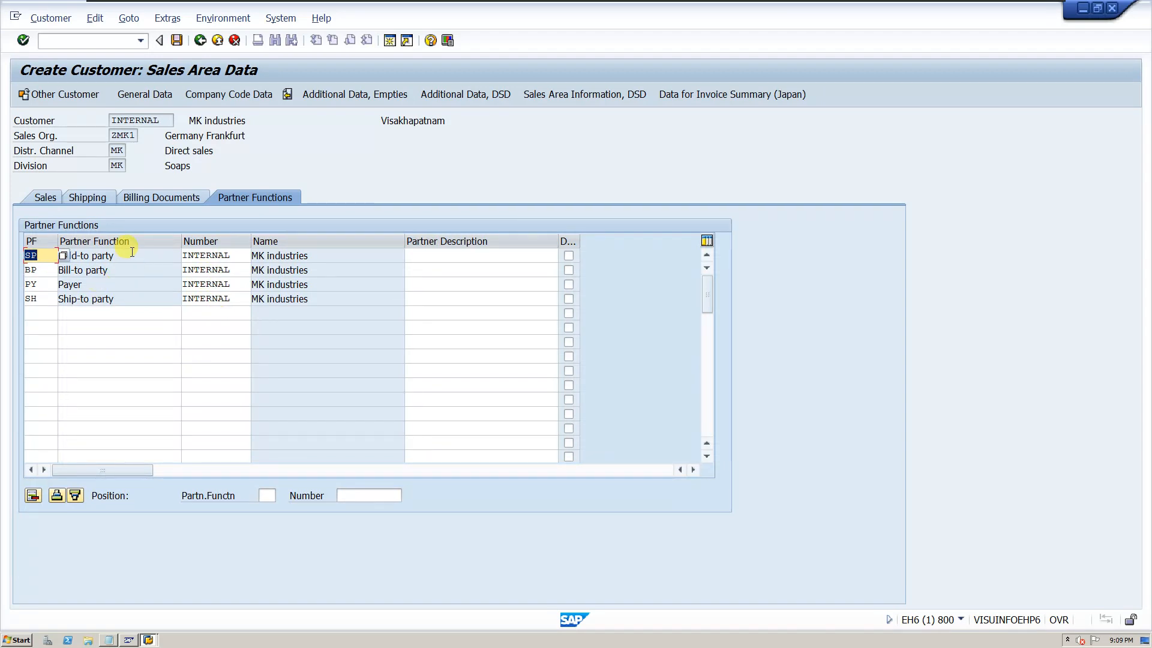
{"action": "left_click", "coordinate": [126, 255]}
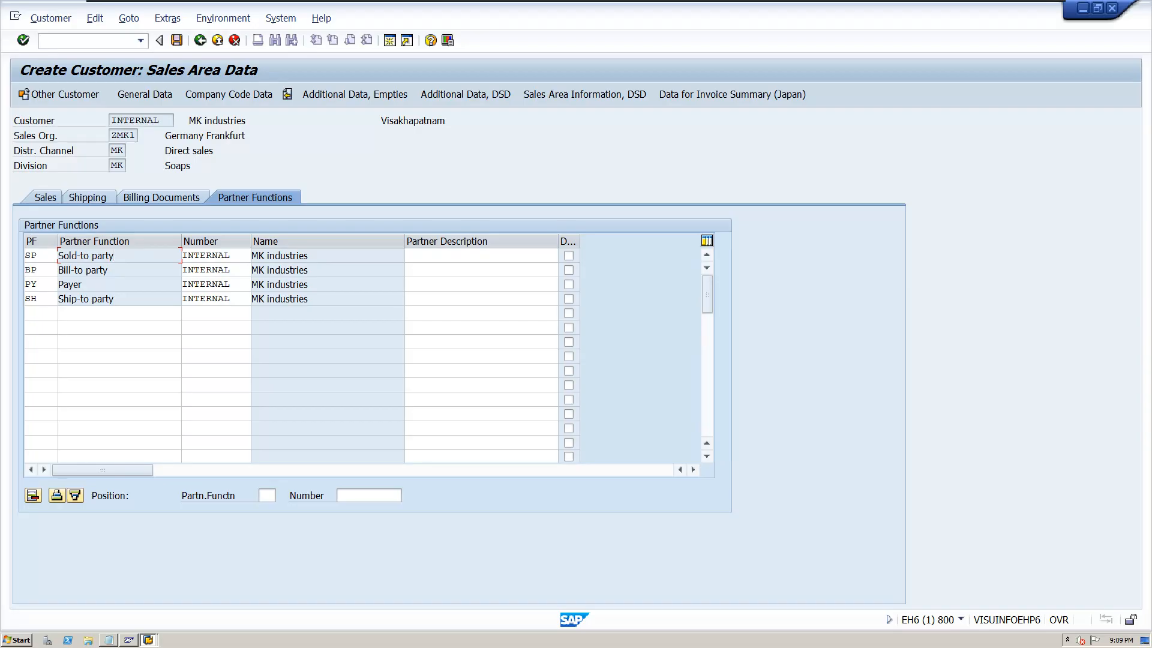
{"action": "mouse_move", "coordinate": [924, 7]}
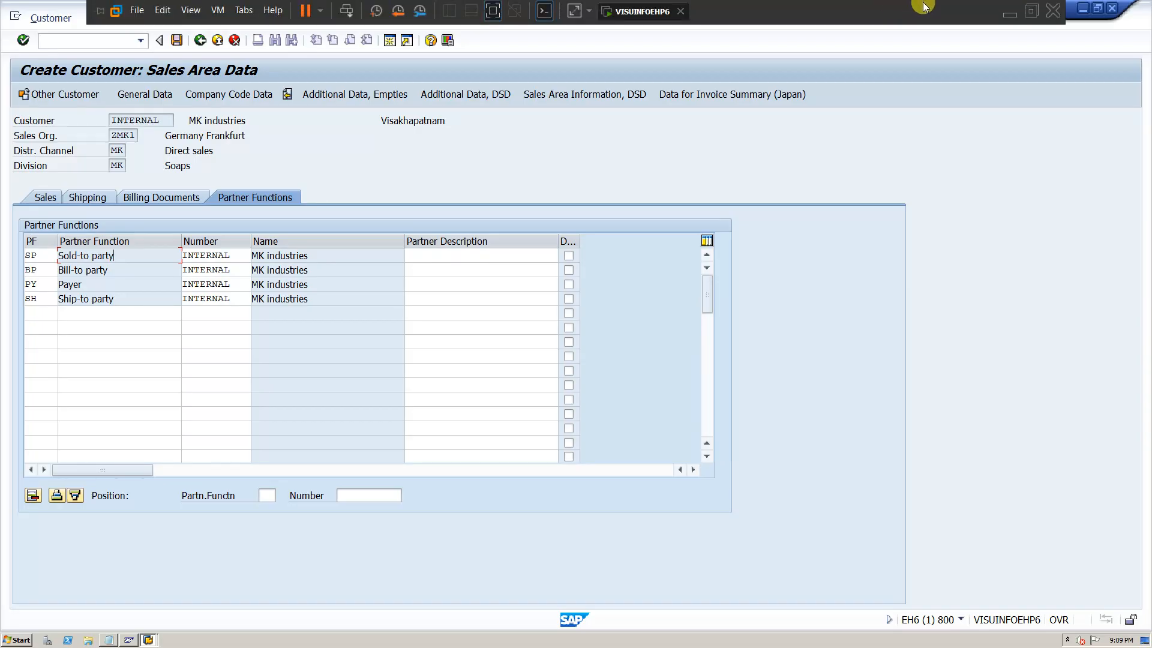
{"action": "left_click", "coordinate": [1009, 14]}
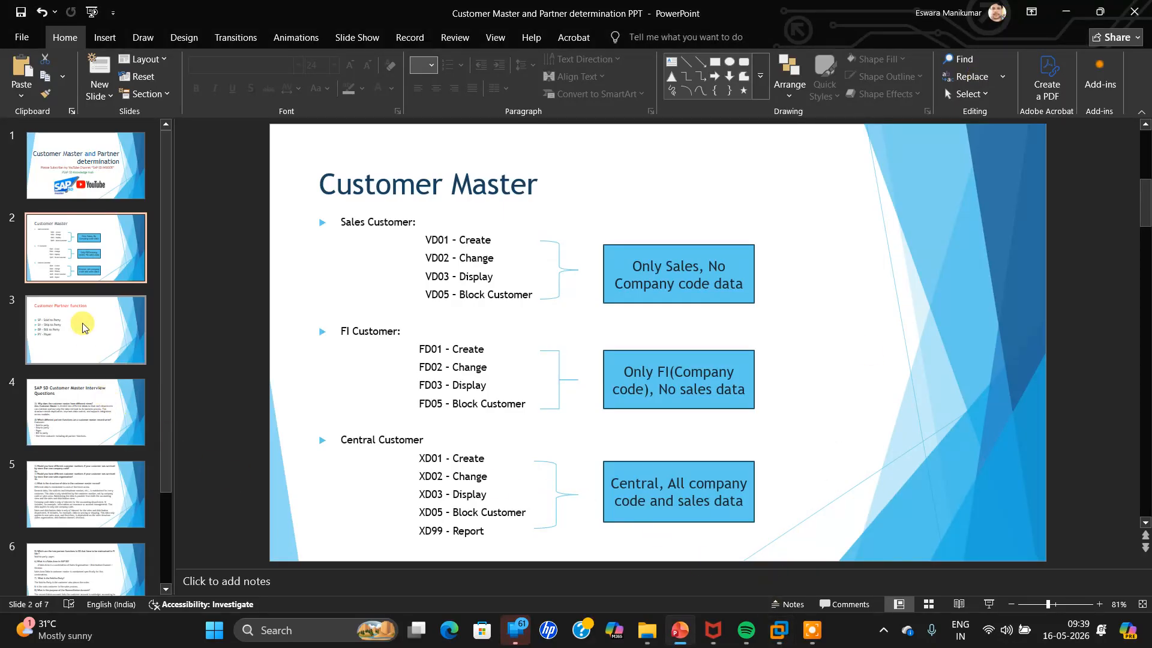
{"action": "left_click", "coordinate": [998, 610]}
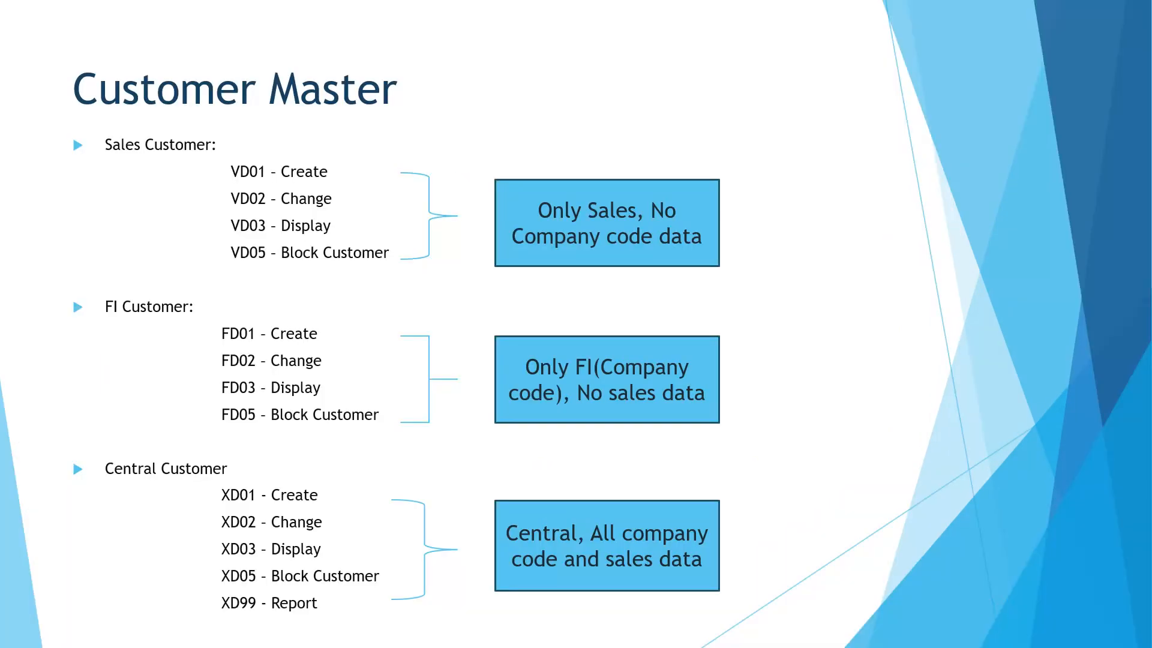
{"action": "key", "text": "Right"}
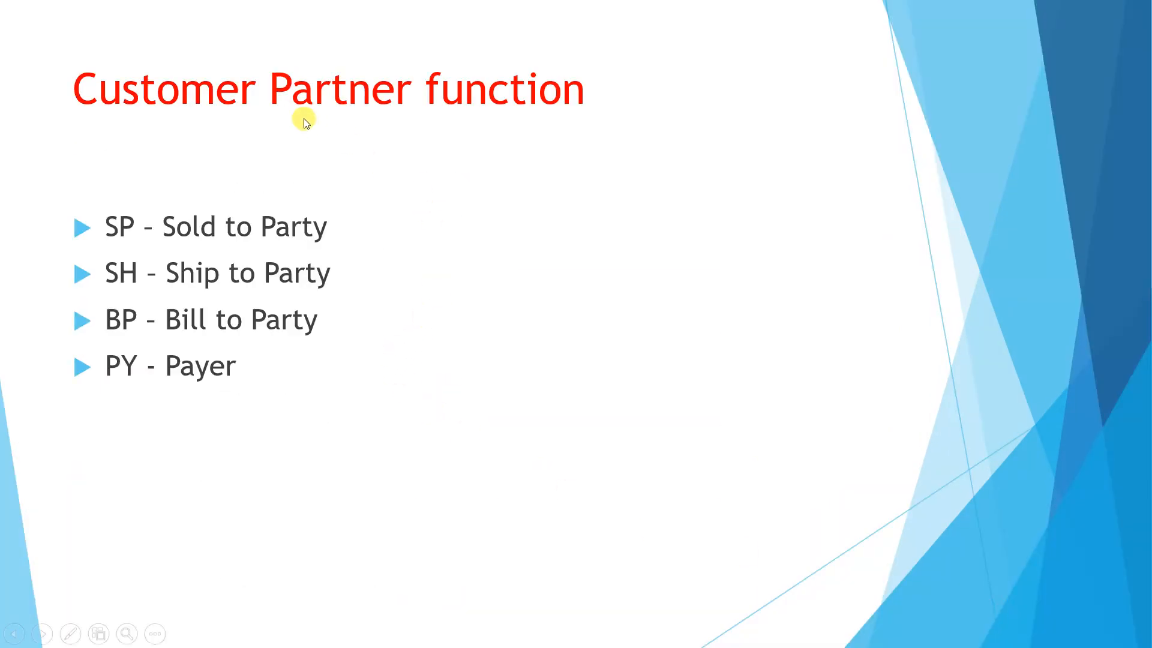
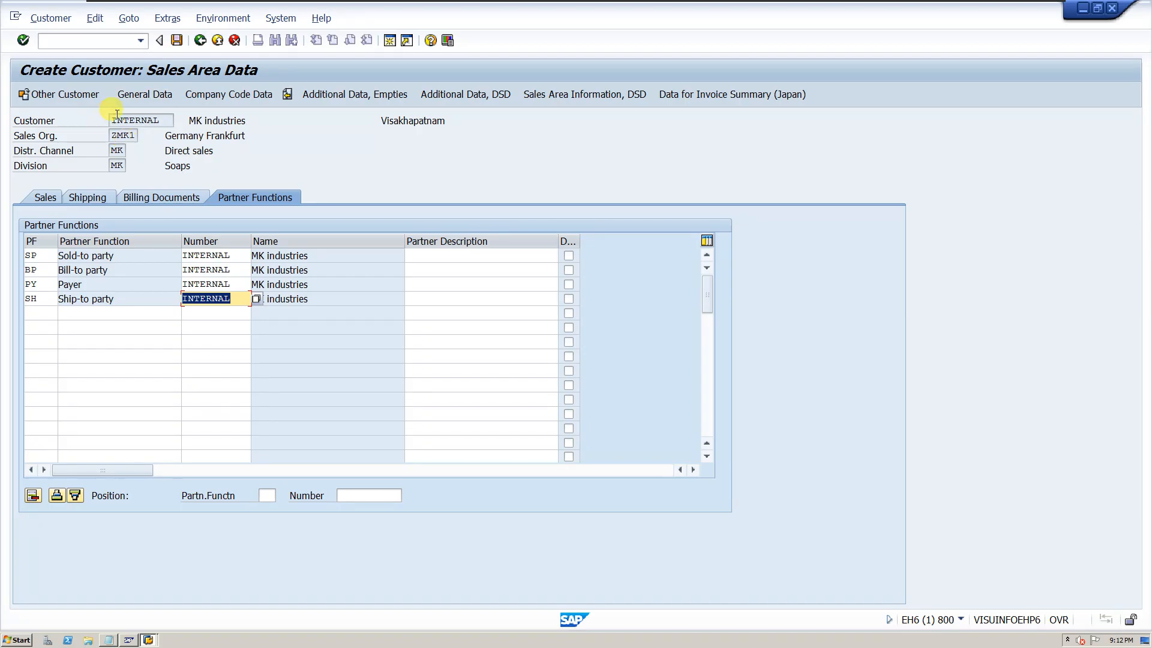
Step: Compare the customer number with the partner numbers in SAP and examine the partner functions SP, BP, PY and SH
{"action": "left_click_drag", "start_coordinate": [161, 120], "coordinate": [124, 120]}
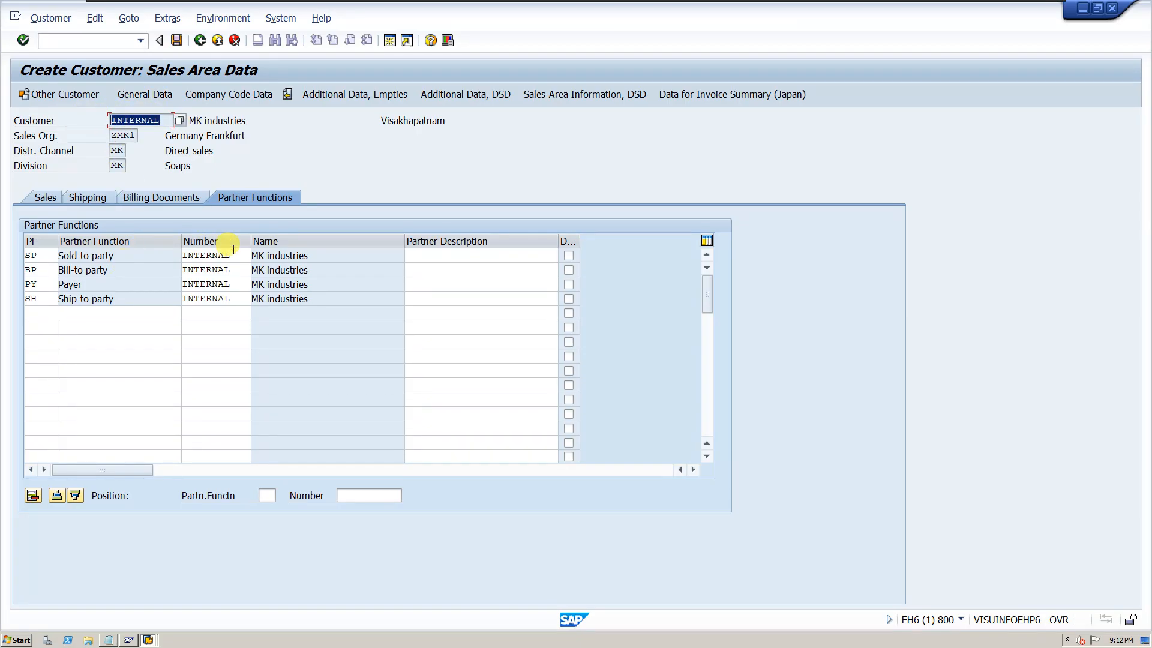
{"action": "left_click_drag", "start_coordinate": [236, 257], "coordinate": [162, 247]}
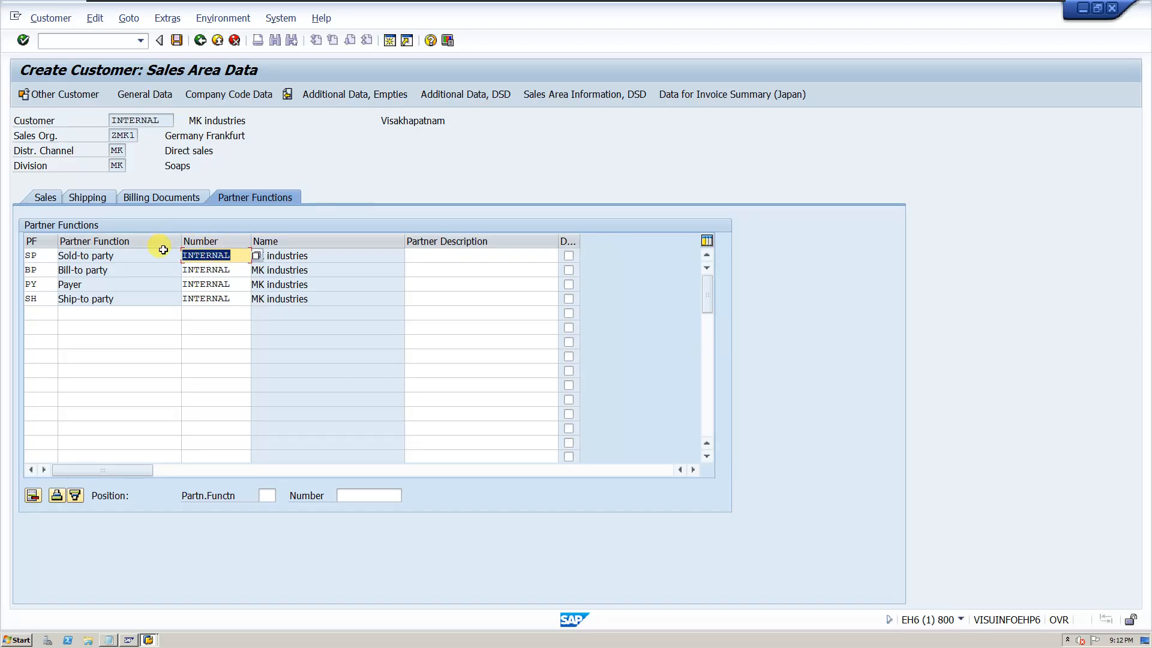
{"action": "left_click_drag", "start_coordinate": [230, 270], "coordinate": [160, 263]}
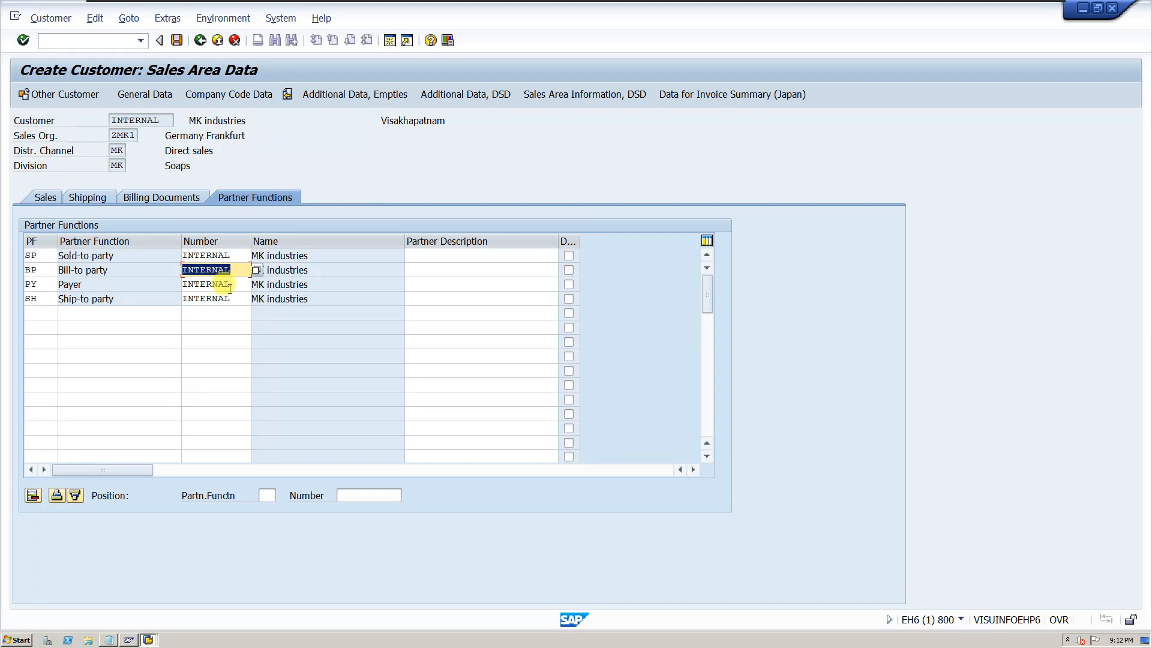
{"action": "left_click", "coordinate": [39, 256]}
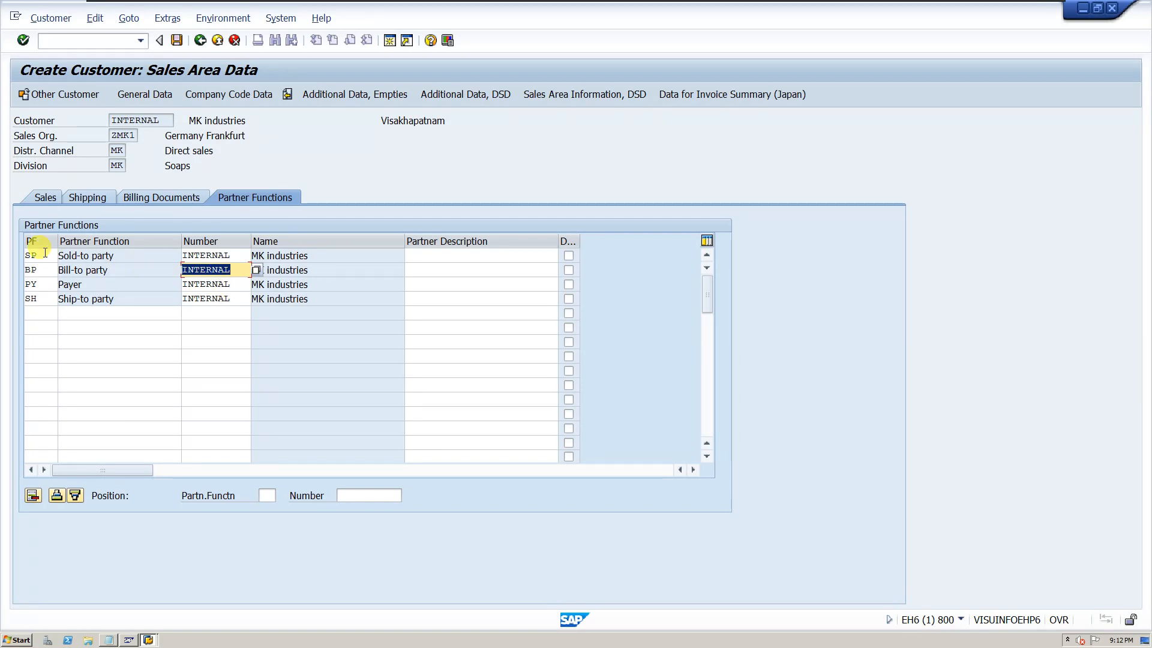
{"action": "double_click", "coordinate": [32, 270]}
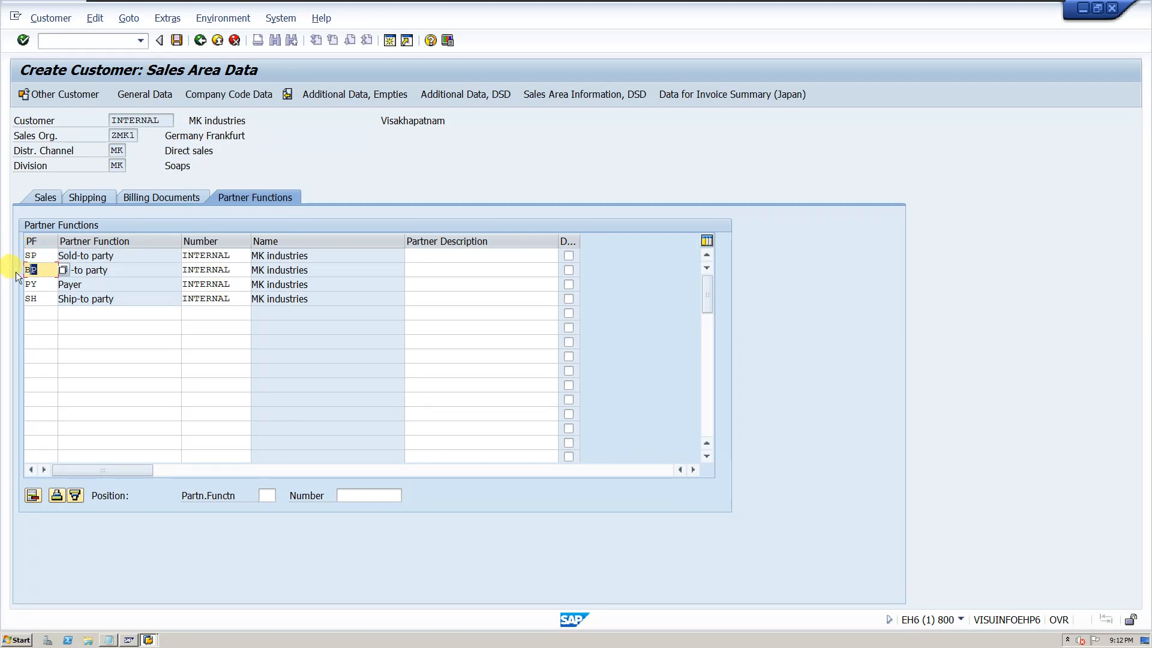
{"action": "double_click", "coordinate": [35, 284]}
{"action": "double_click", "coordinate": [33, 298]}
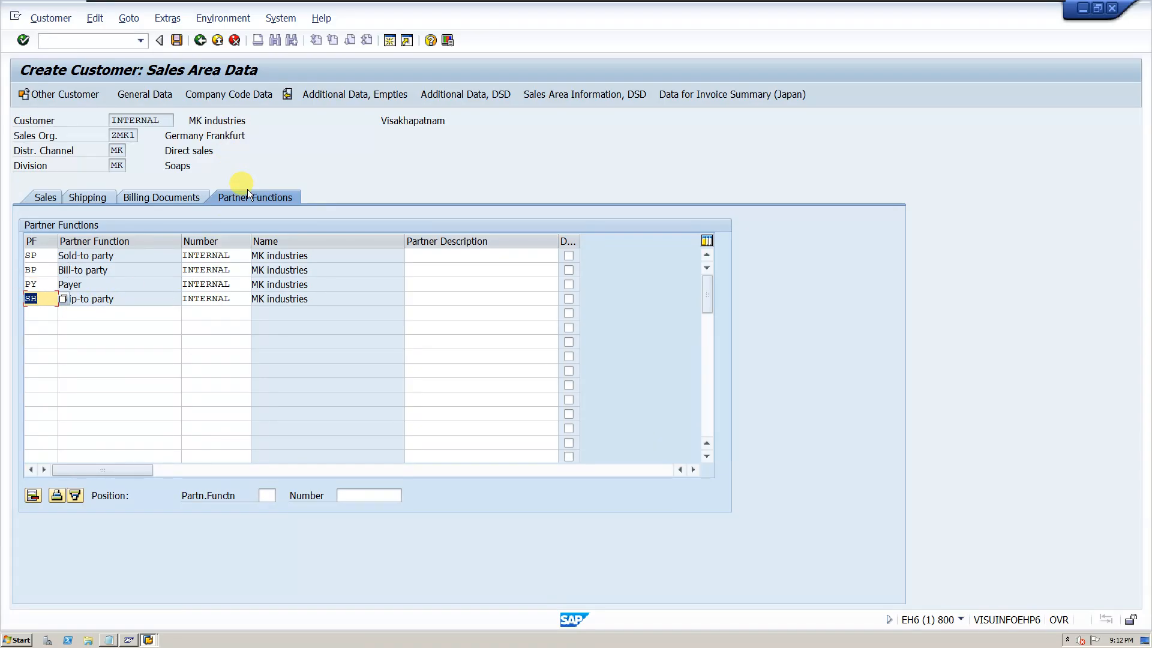
Step: Save the new sold-to party customer and close the customer creation dialog
{"action": "left_click", "coordinate": [180, 41]}
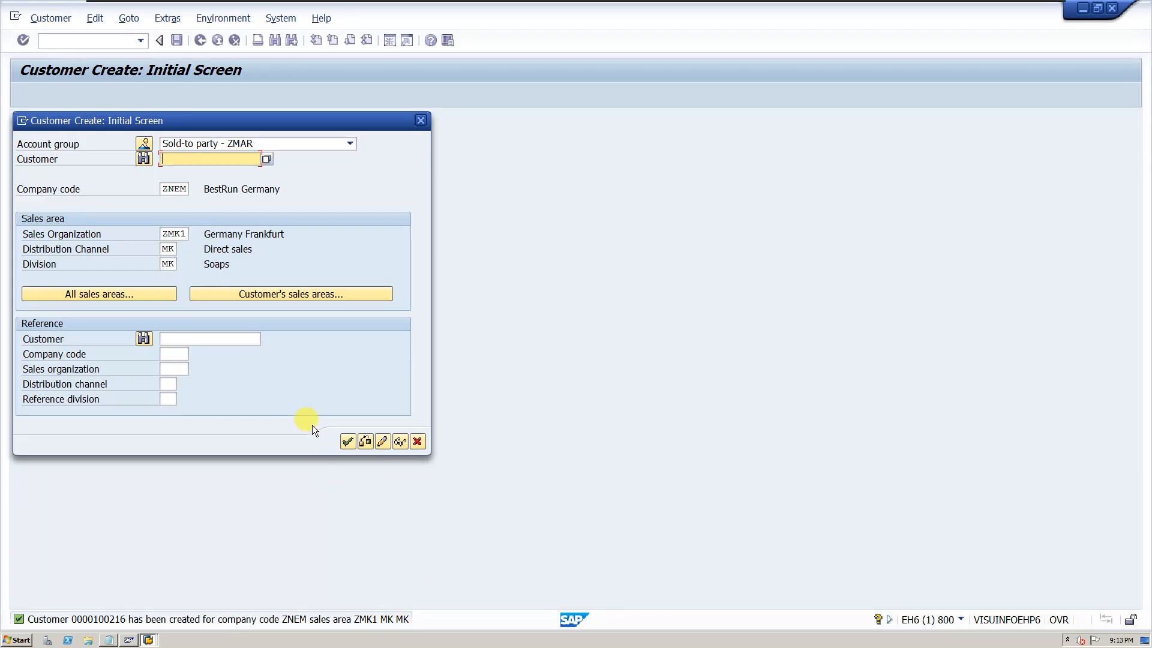
{"action": "left_click", "coordinate": [420, 122]}
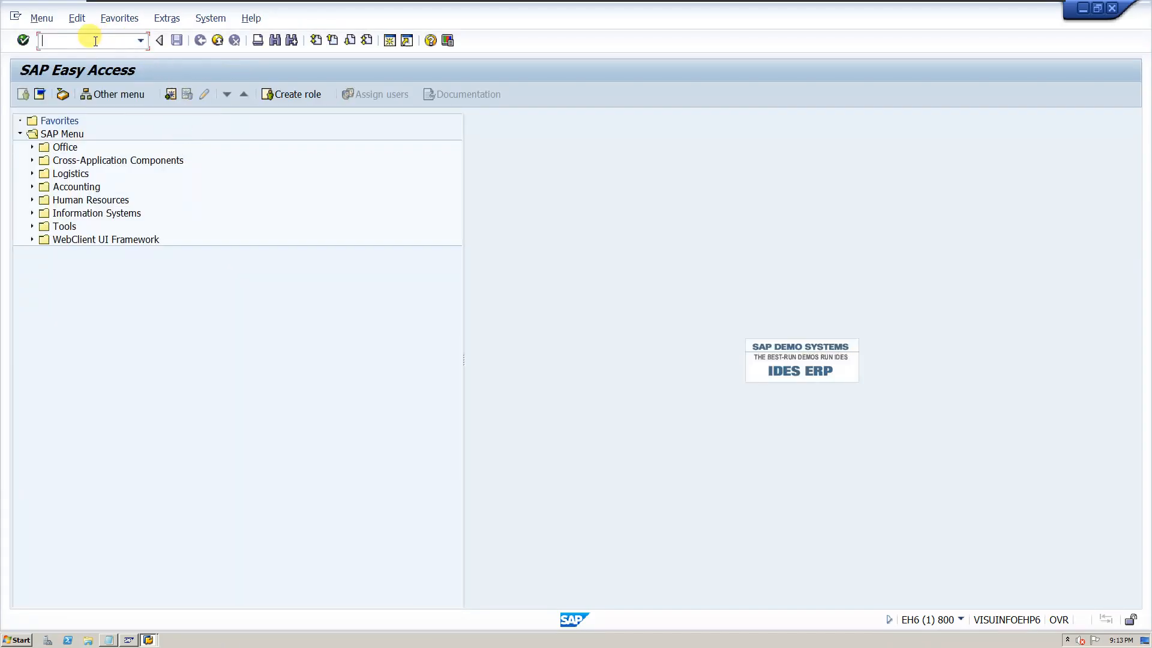
Step: Display the MK industries customer master with transaction XD03 for company code ZNEM and sales area ZMK1, MK, MK
{"action": "type", "text": "X"}
{"action": "type", "text": "XD03"}
{"action": "key", "text": "Return"}
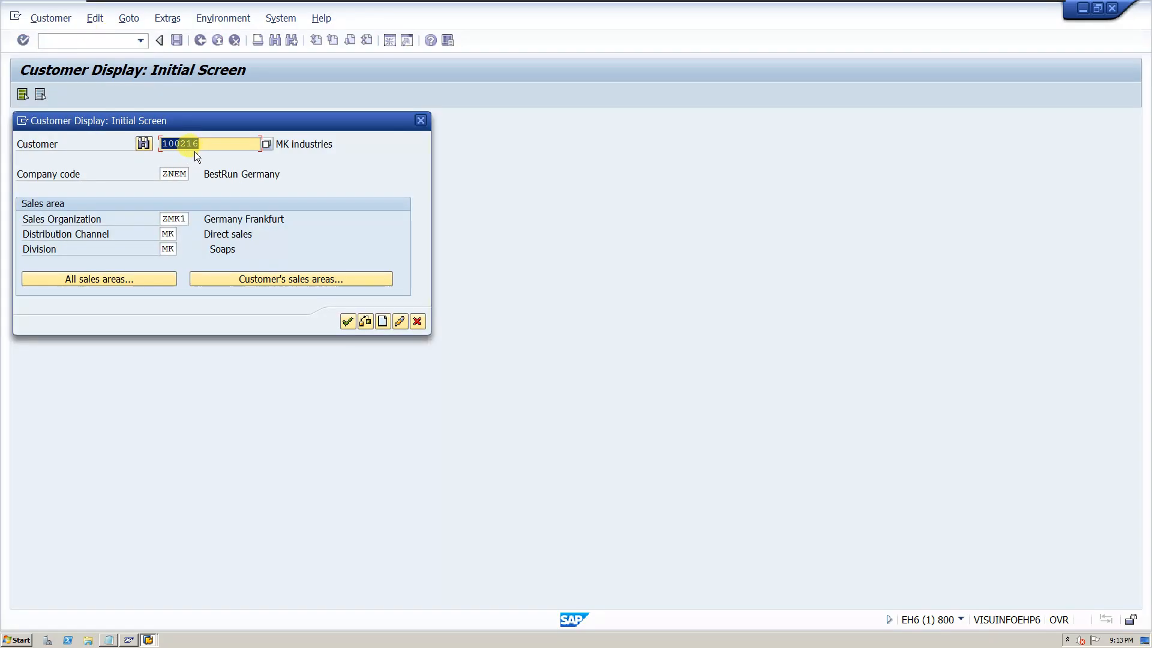
{"action": "left_click", "coordinate": [348, 321]}
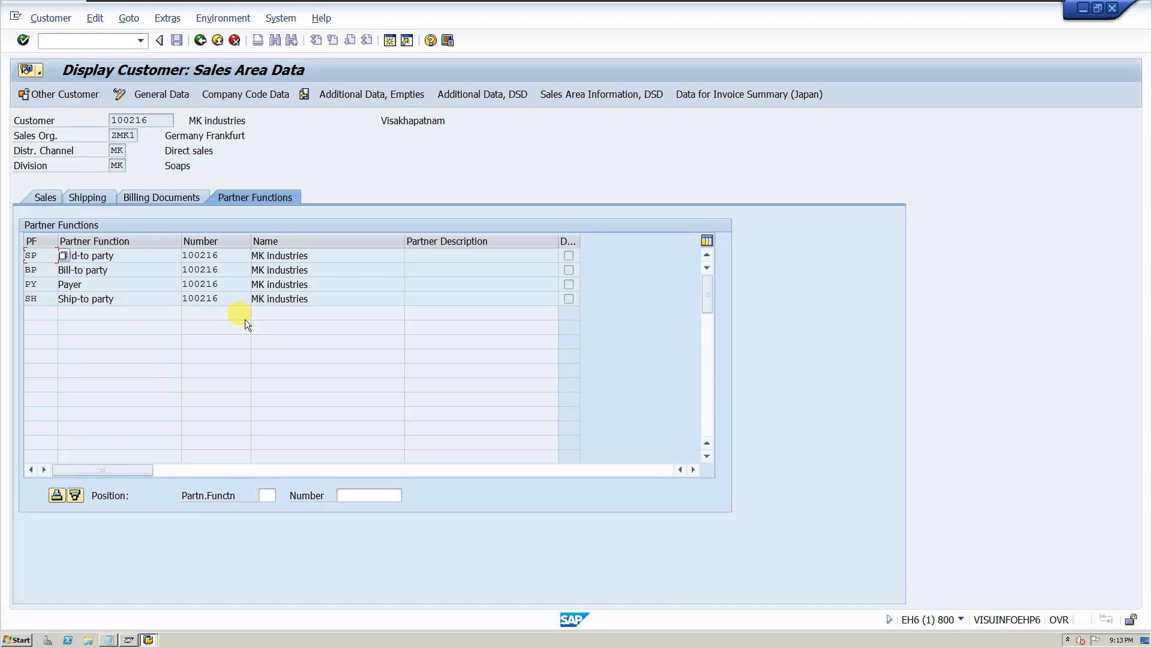
Step: Compare the partner numbers assigned to the sold-to party, bill-to party, payer and ship-to party functions
{"action": "double_click", "coordinate": [193, 257]}
{"action": "double_click", "coordinate": [207, 270]}
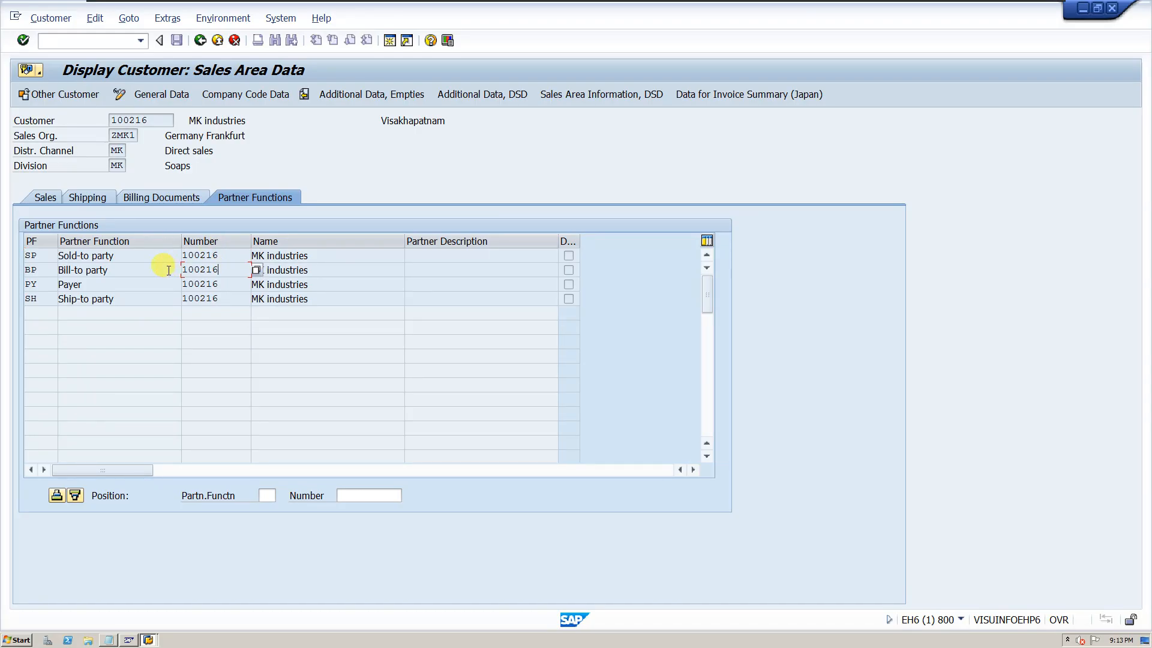
{"action": "double_click", "coordinate": [201, 284]}
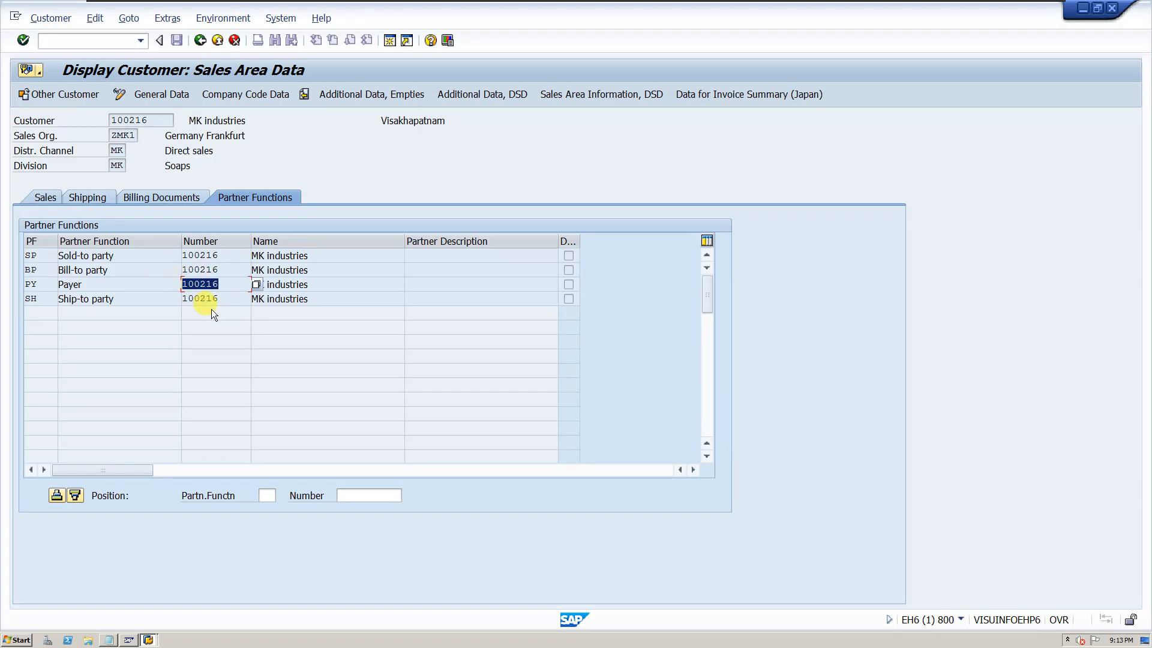
{"action": "left_click", "coordinate": [214, 298]}
{"action": "left_click_drag", "start_coordinate": [173, 295], "coordinate": [174, 289]}
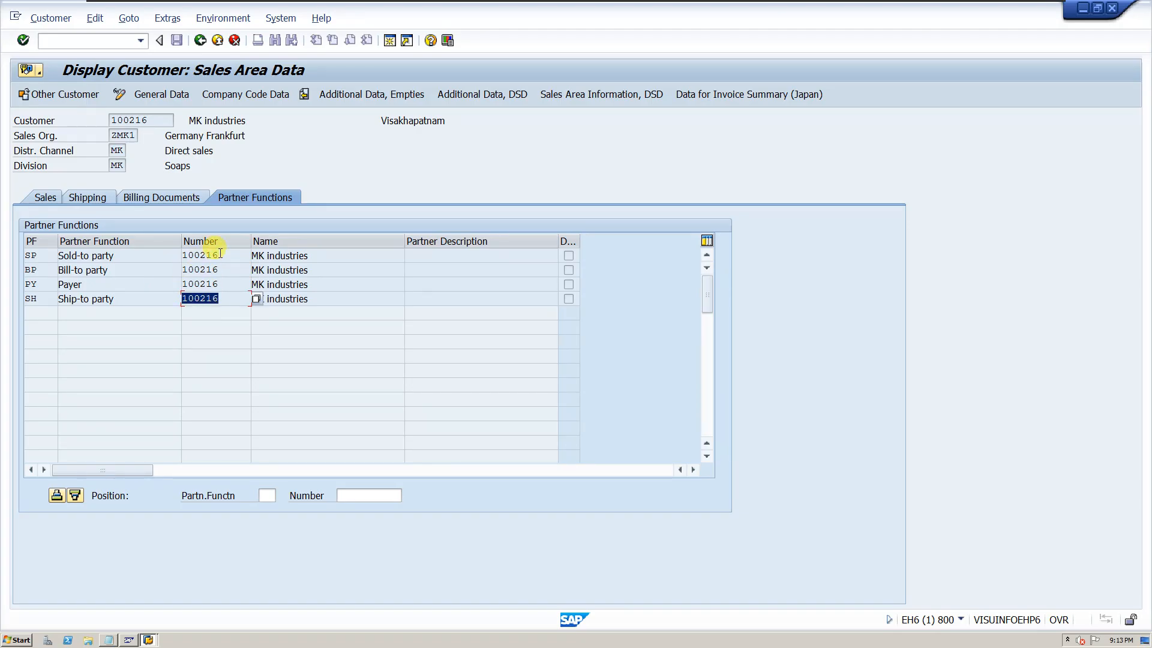
{"action": "left_click_drag", "start_coordinate": [220, 254], "coordinate": [177, 252]}
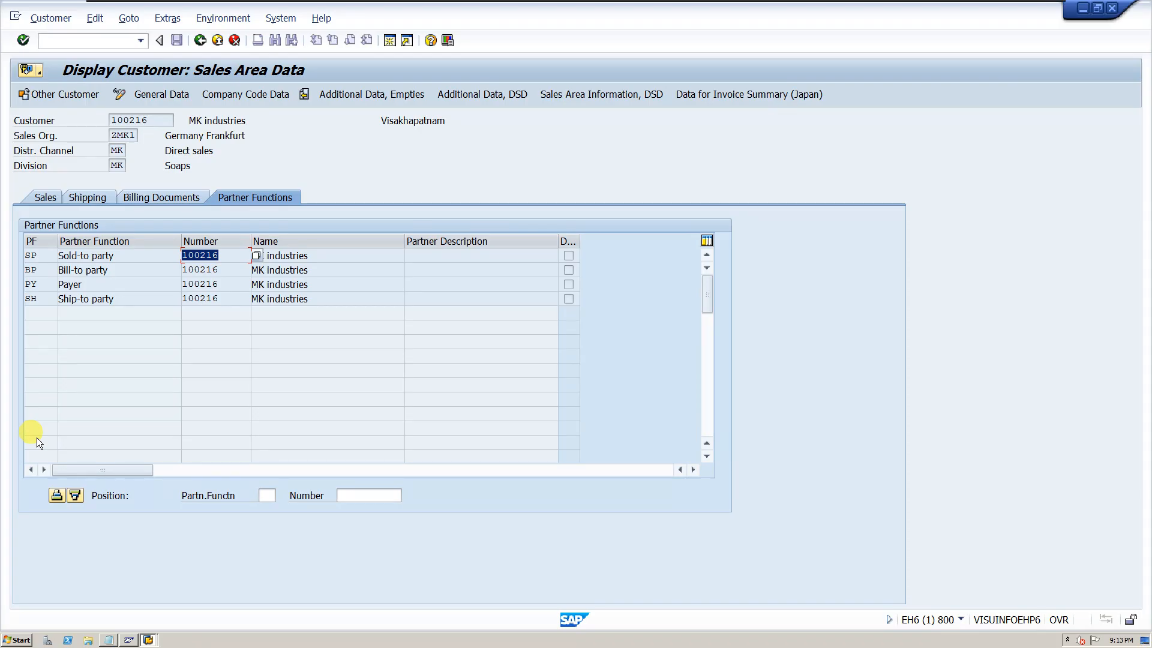
Step: Start a second SAP session and open the SAP Reference IMG through transaction SPRO
{"action": "left_click", "coordinate": [84, 42]}
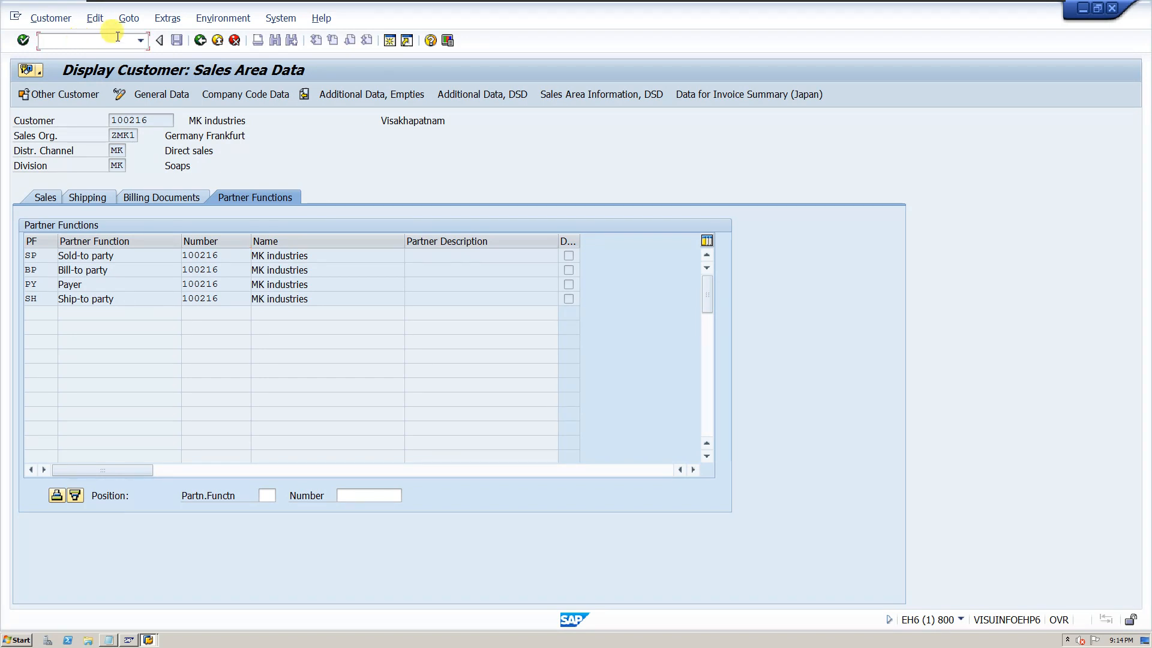
{"action": "left_click", "coordinate": [391, 40]}
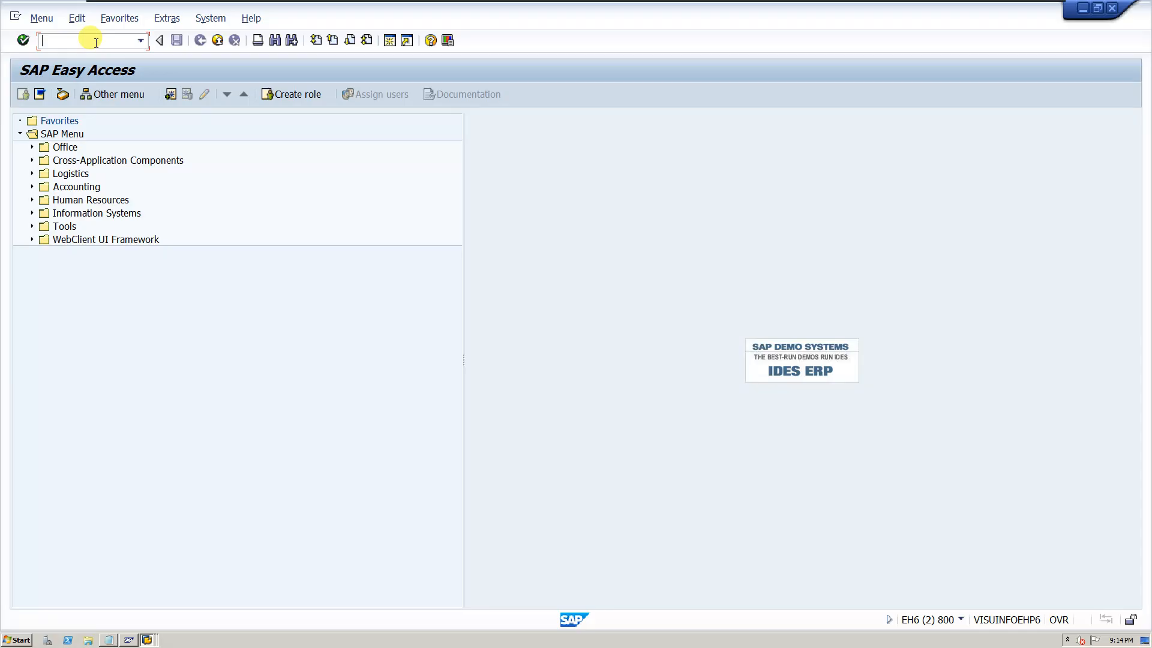
{"action": "type", "text": "SPRO"}
{"action": "key", "text": "Return"}
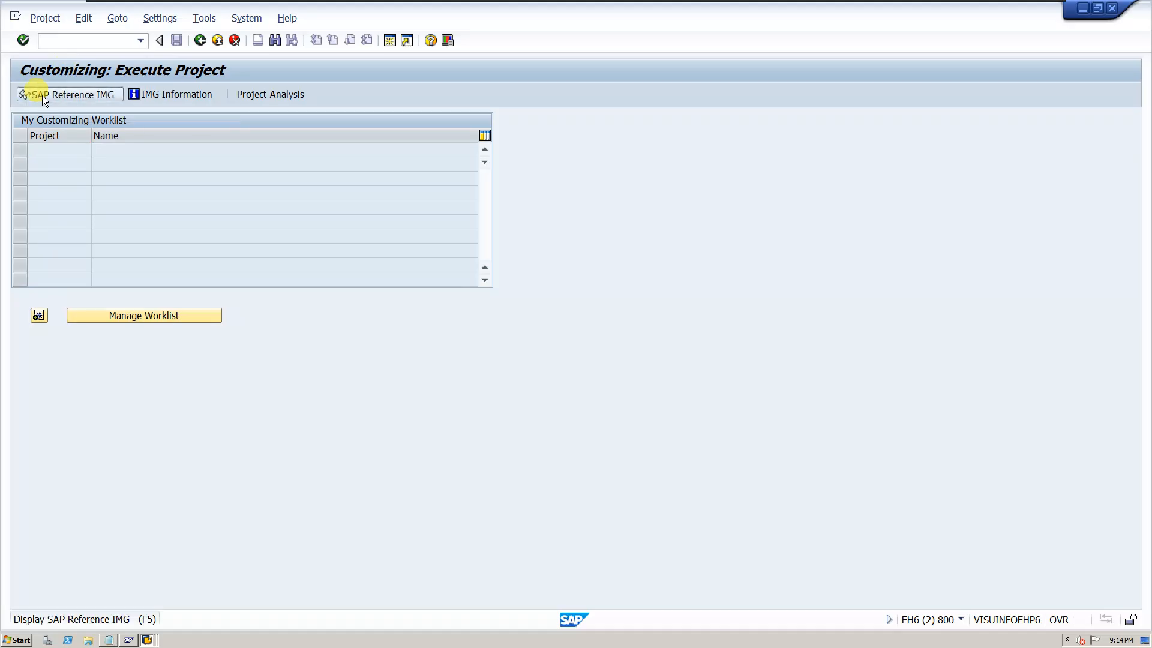
{"action": "left_click", "coordinate": [42, 96]}
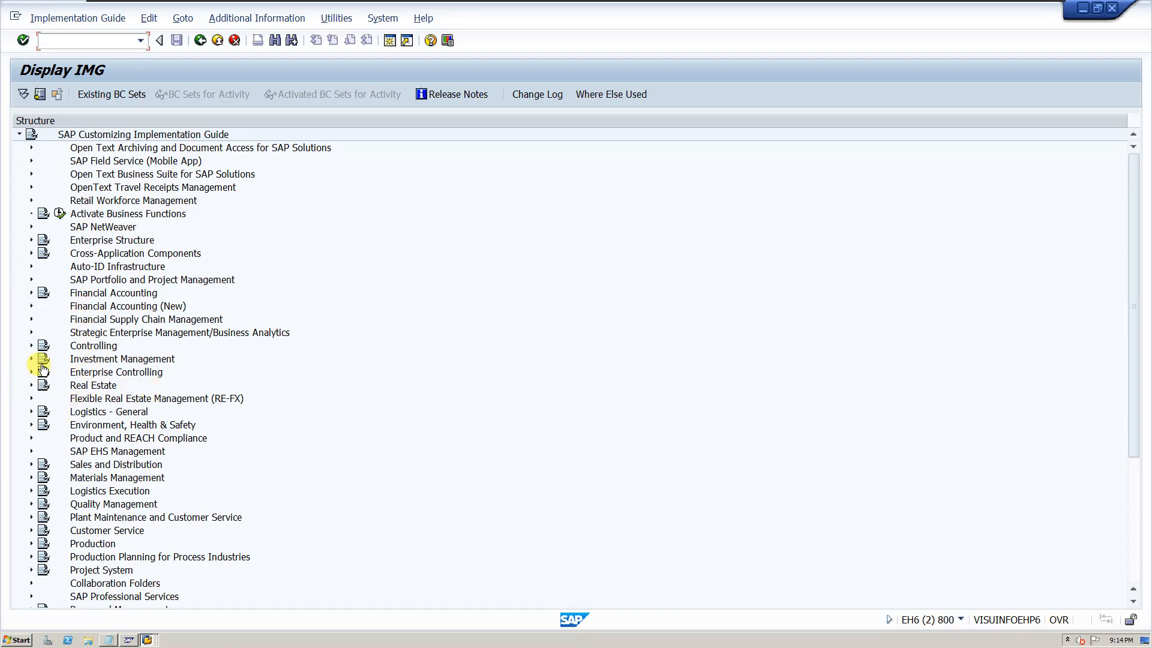
Step: Open Define Account Groups with Screen Layout (Customers) under Financial Accounting, Accounts Receivable and Accounts Payable, Customer Accounts, Master Data, Preparations for Creating Customer Master Data
{"action": "left_click", "coordinate": [31, 292]}
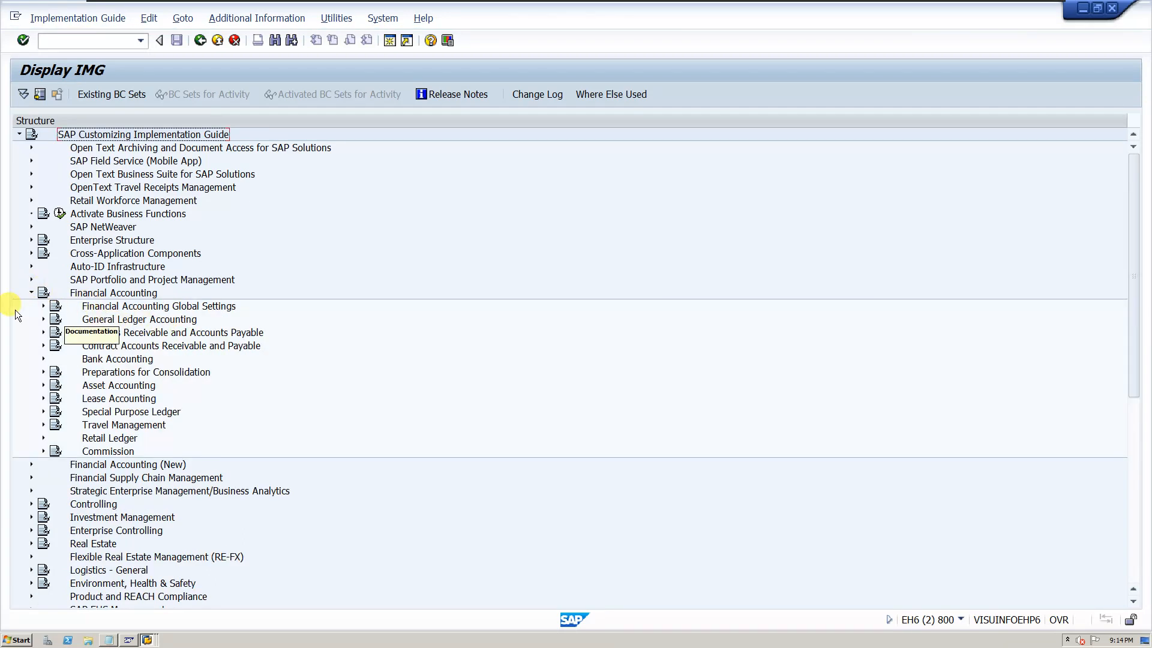
{"action": "left_click", "coordinate": [43, 333]}
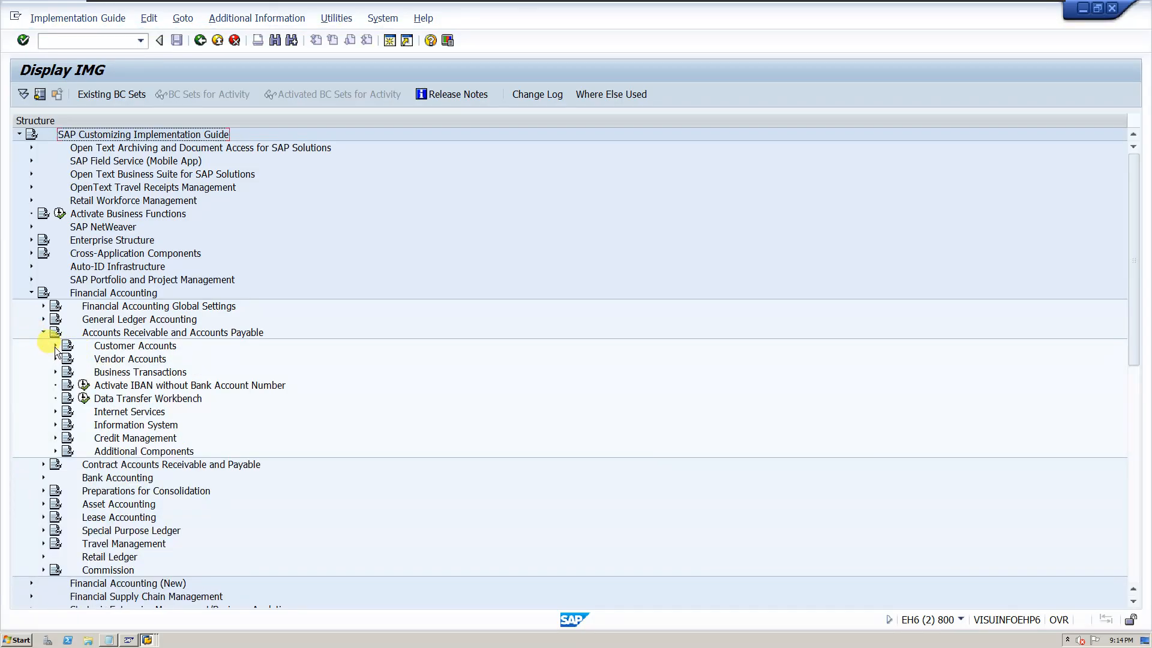
{"action": "left_click", "coordinate": [55, 346]}
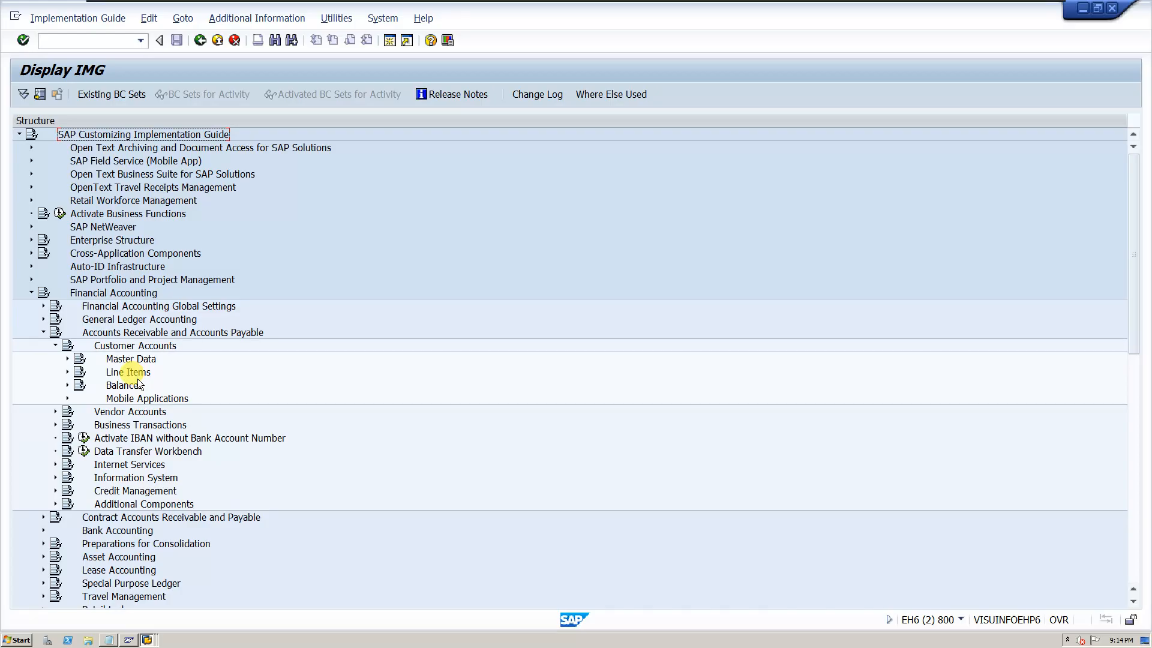
{"action": "left_click", "coordinate": [67, 358]}
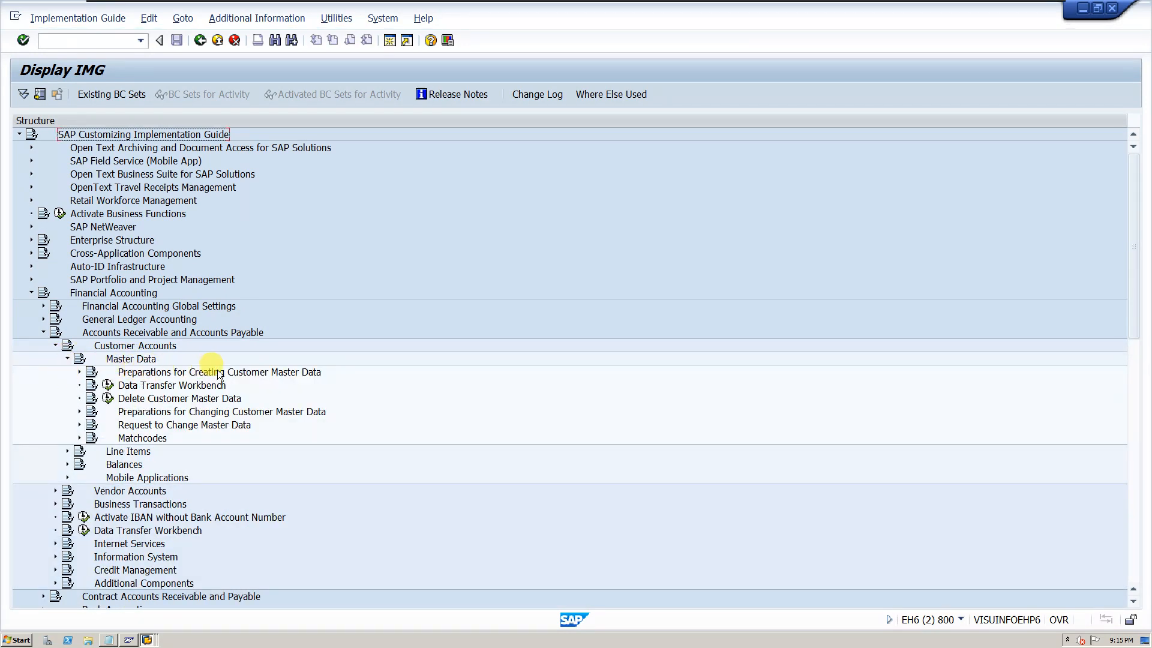
{"action": "left_click", "coordinate": [79, 372]}
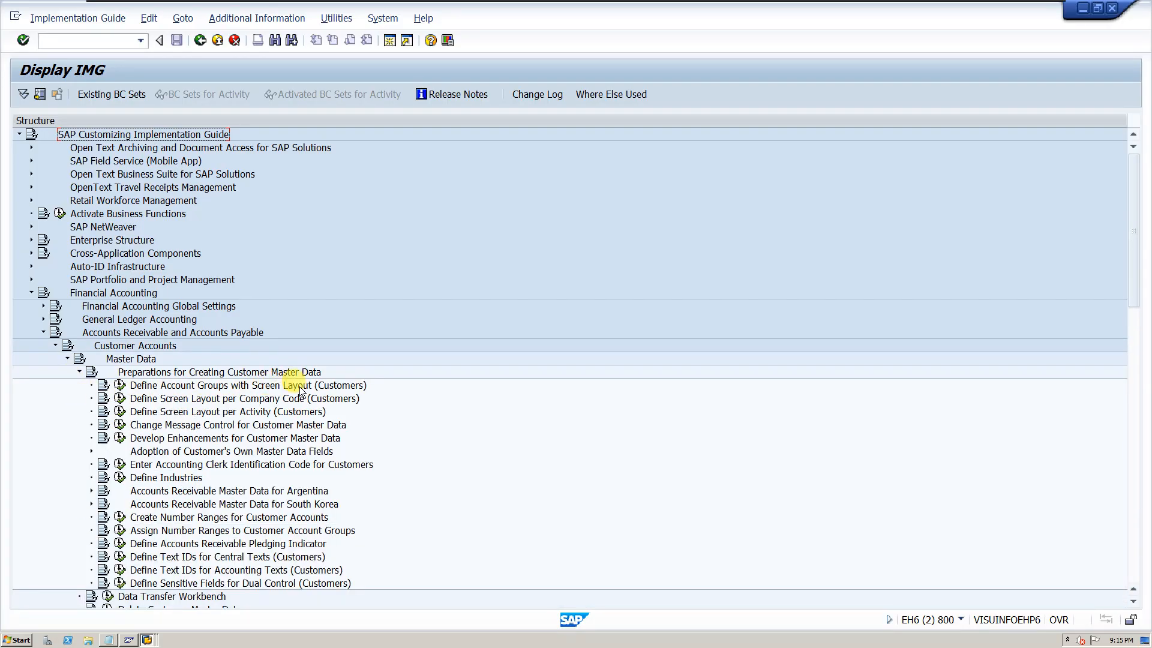
{"action": "left_click", "coordinate": [120, 385]}
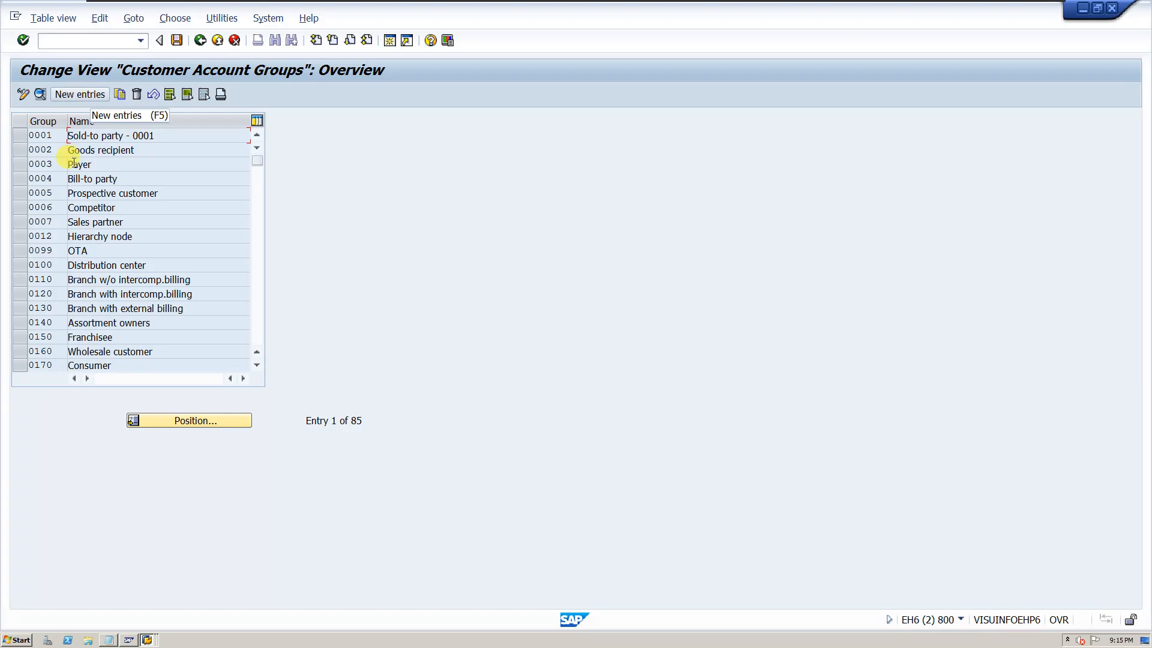
{"action": "left_click", "coordinate": [23, 136]}
{"action": "left_click", "coordinate": [54, 139]}
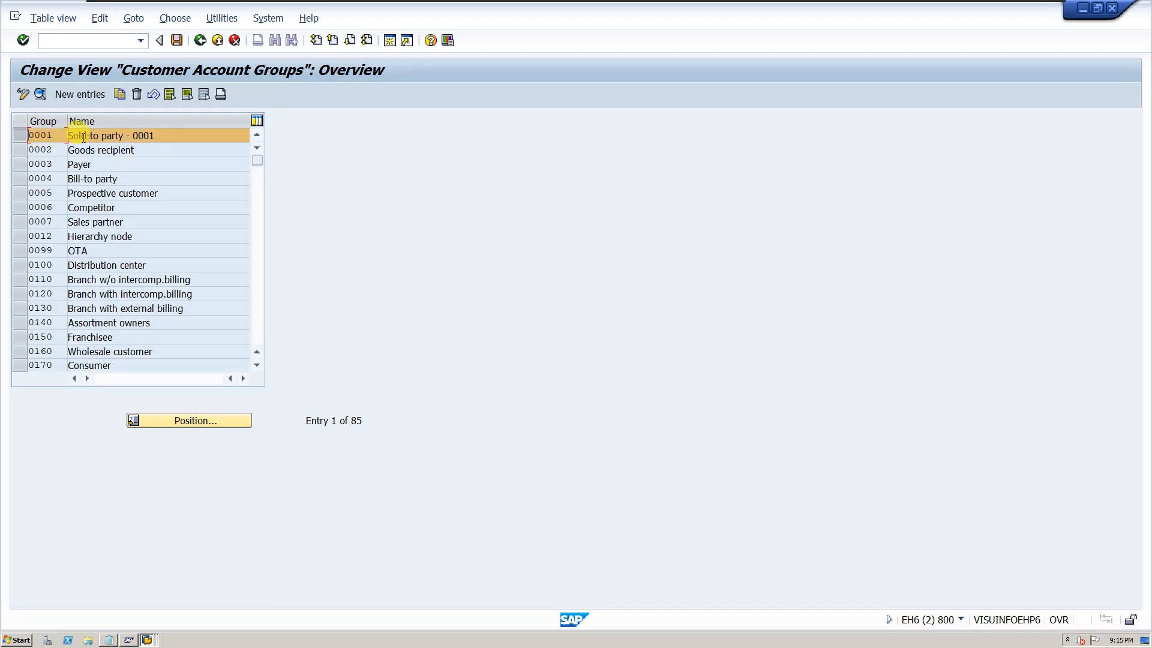
{"action": "left_click", "coordinate": [120, 94]}
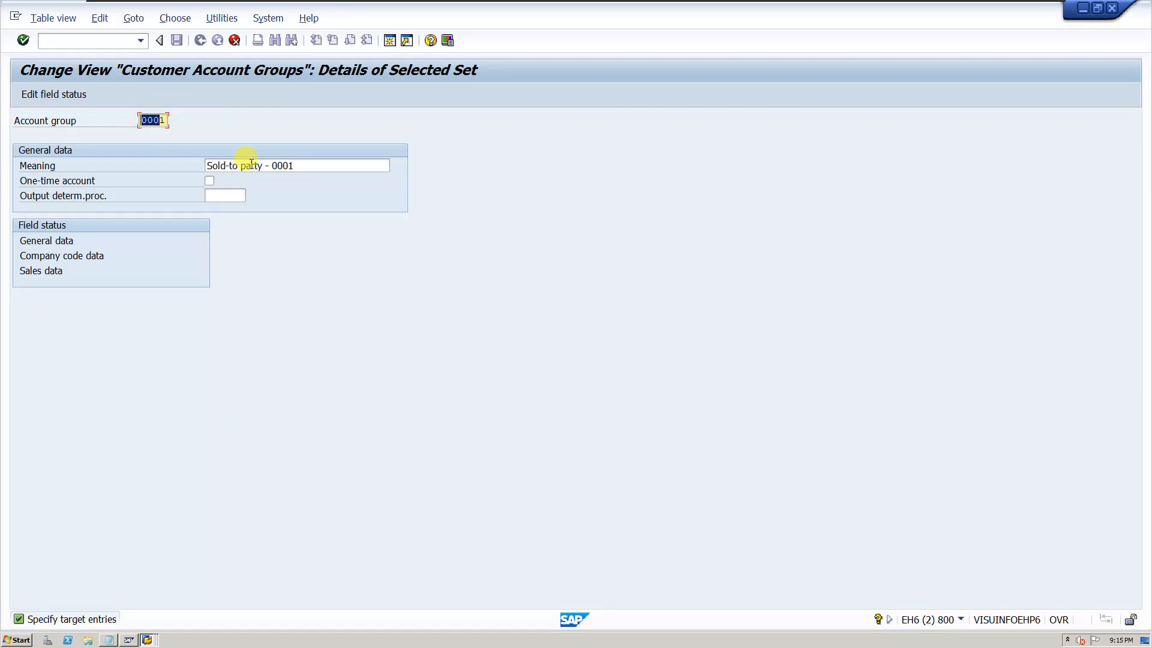
{"action": "left_click", "coordinate": [235, 45]}
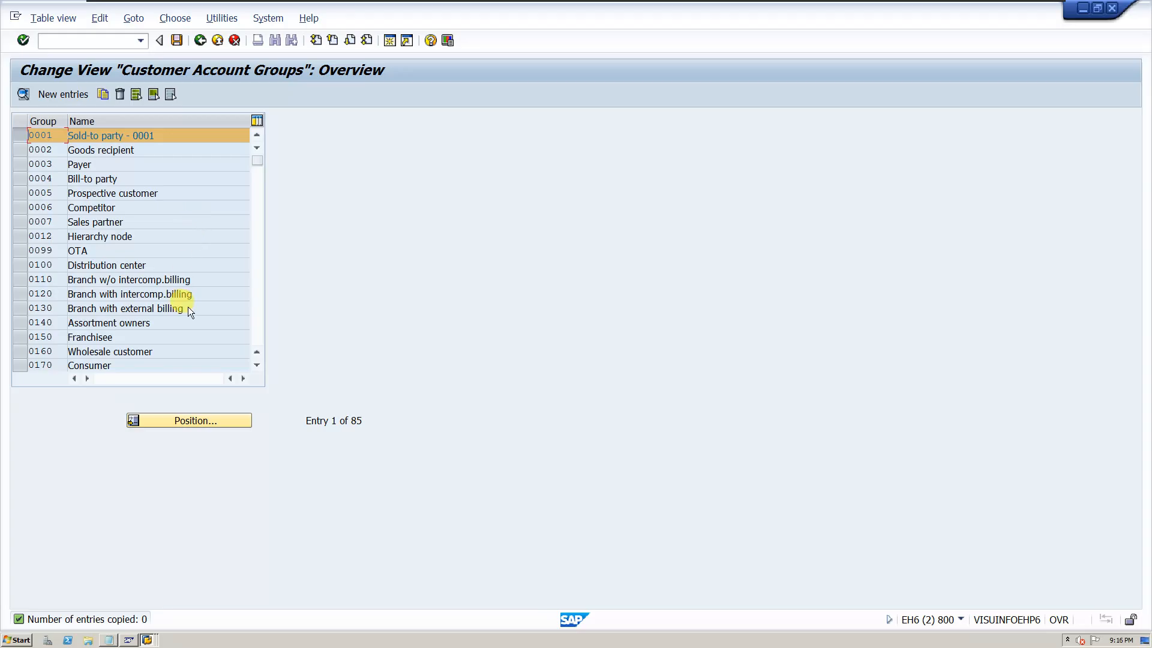
Step: Find account group ZMAR in the customer account groups and open its details
{"action": "scroll", "coordinate": [188, 308], "scroll_direction": "down", "scroll_amount": 18}
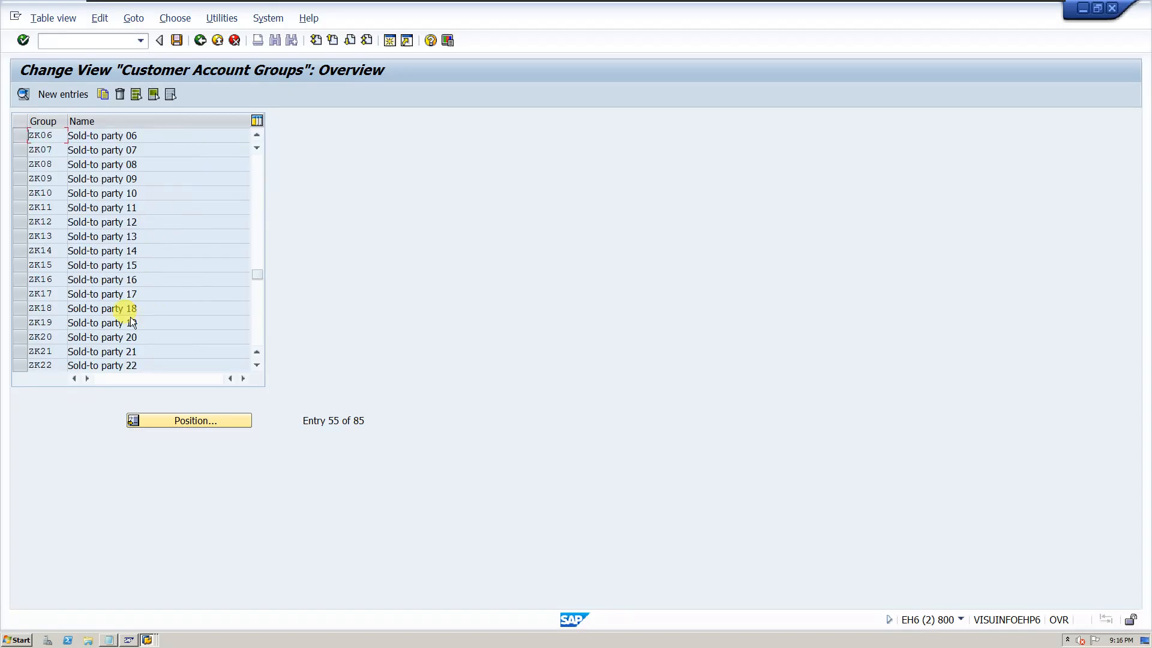
{"action": "scroll", "coordinate": [164, 303], "scroll_direction": "down", "scroll_amount": 10}
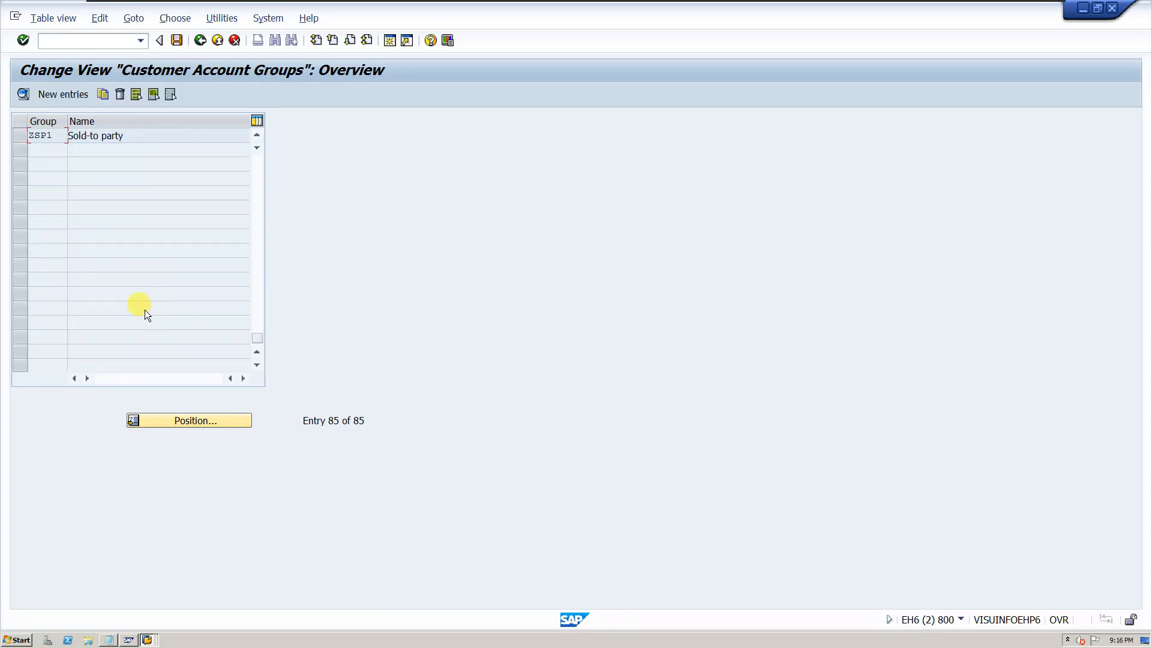
{"action": "scroll", "coordinate": [133, 297], "scroll_direction": "up", "scroll_amount": 5}
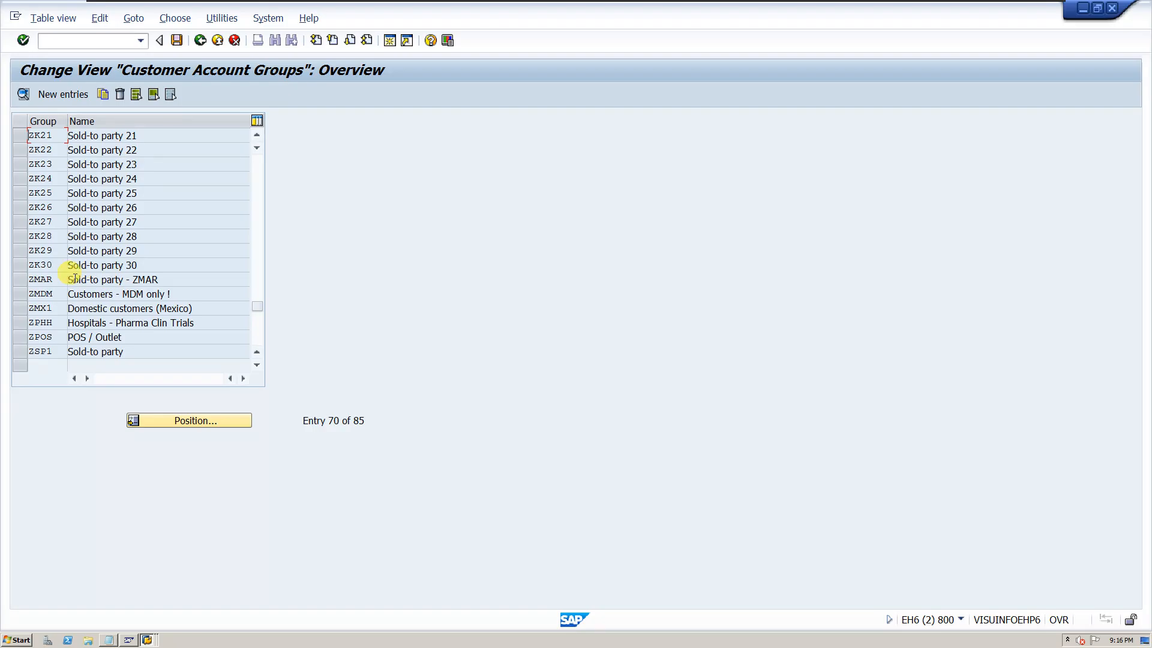
{"action": "left_click", "coordinate": [19, 279]}
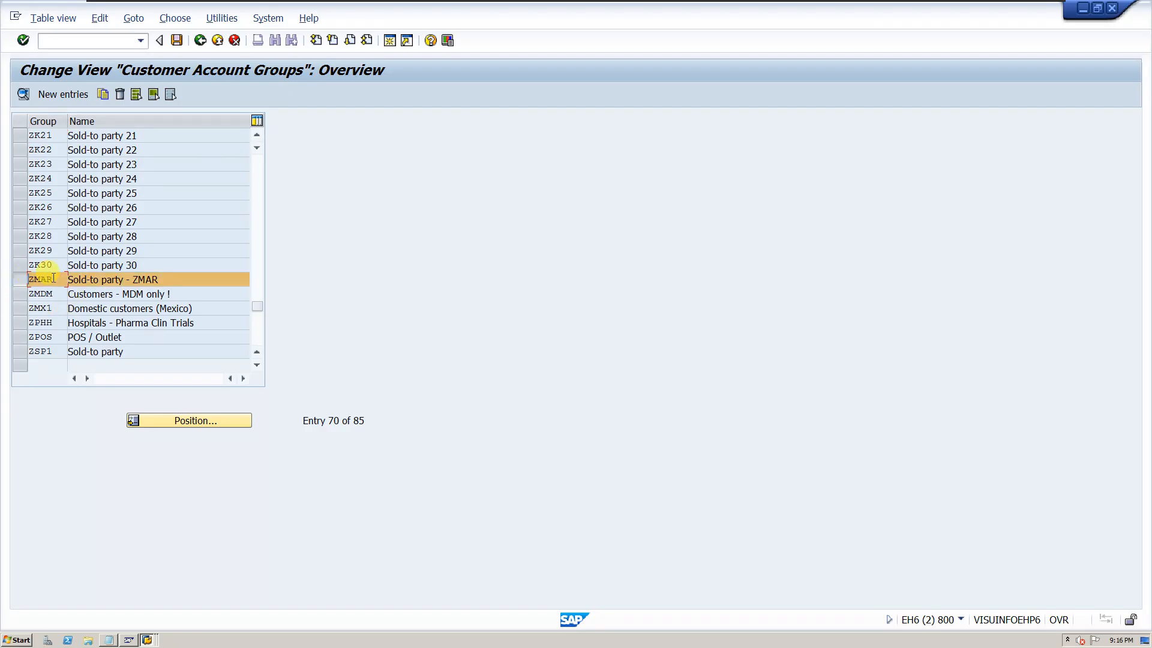
{"action": "double_click", "coordinate": [105, 280]}
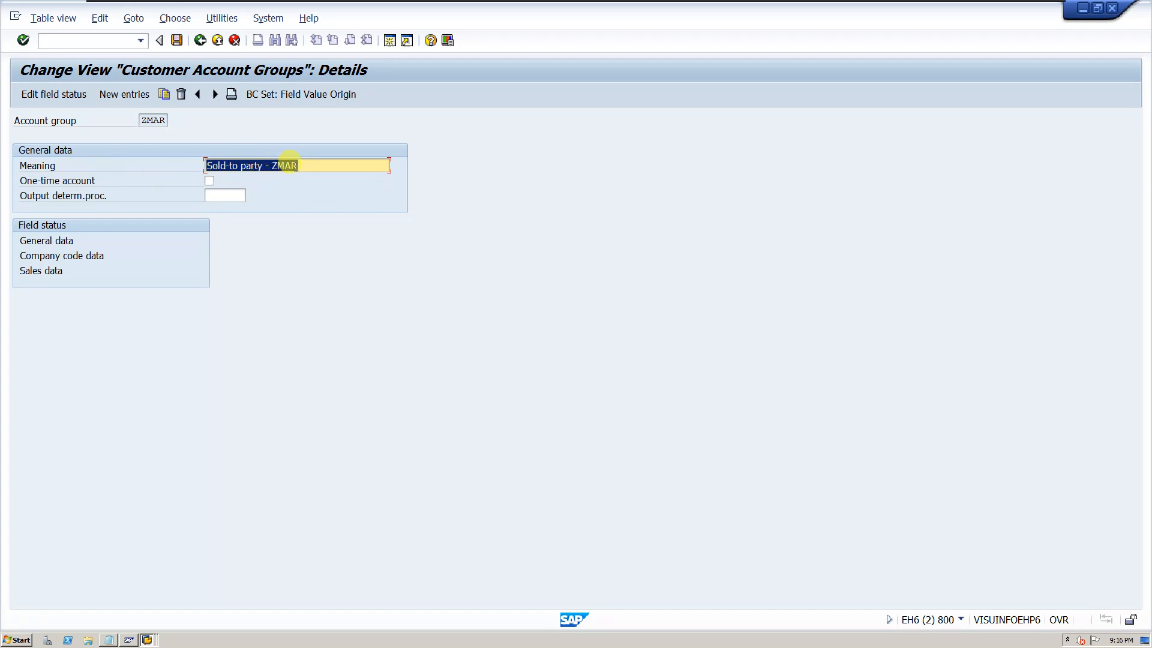
{"action": "left_click", "coordinate": [299, 165]}
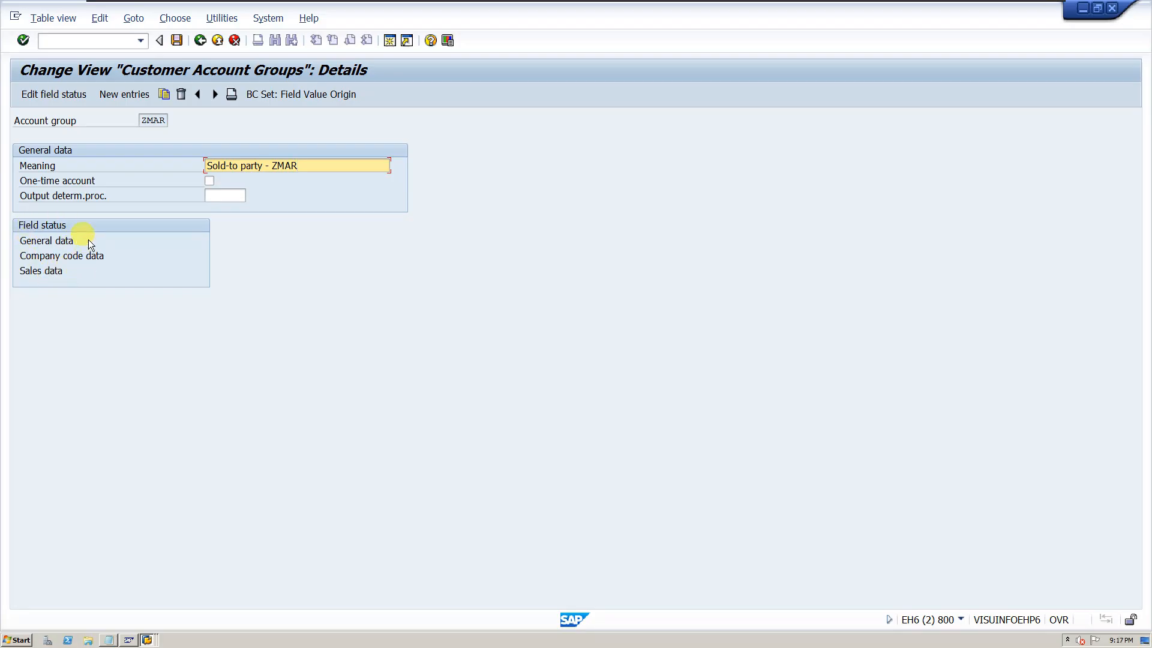
Step: Open the General data field status of account group ZMAR and examine which Address fields are suppressed, required or optional
{"action": "left_click", "coordinate": [54, 243]}
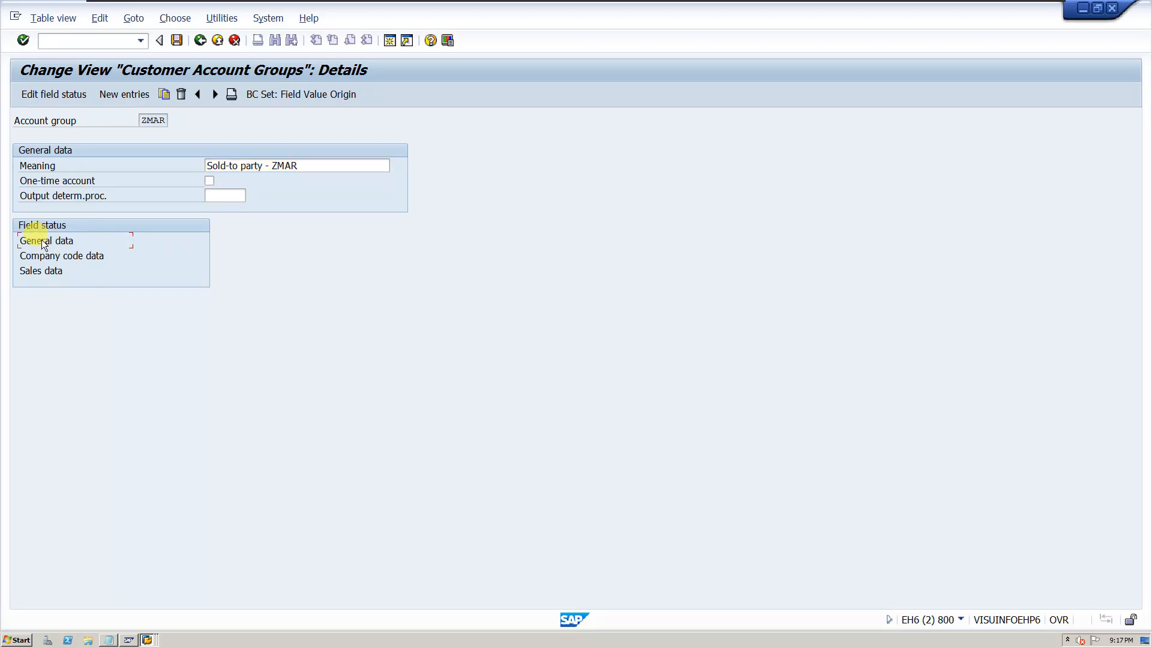
{"action": "double_click", "coordinate": [43, 242]}
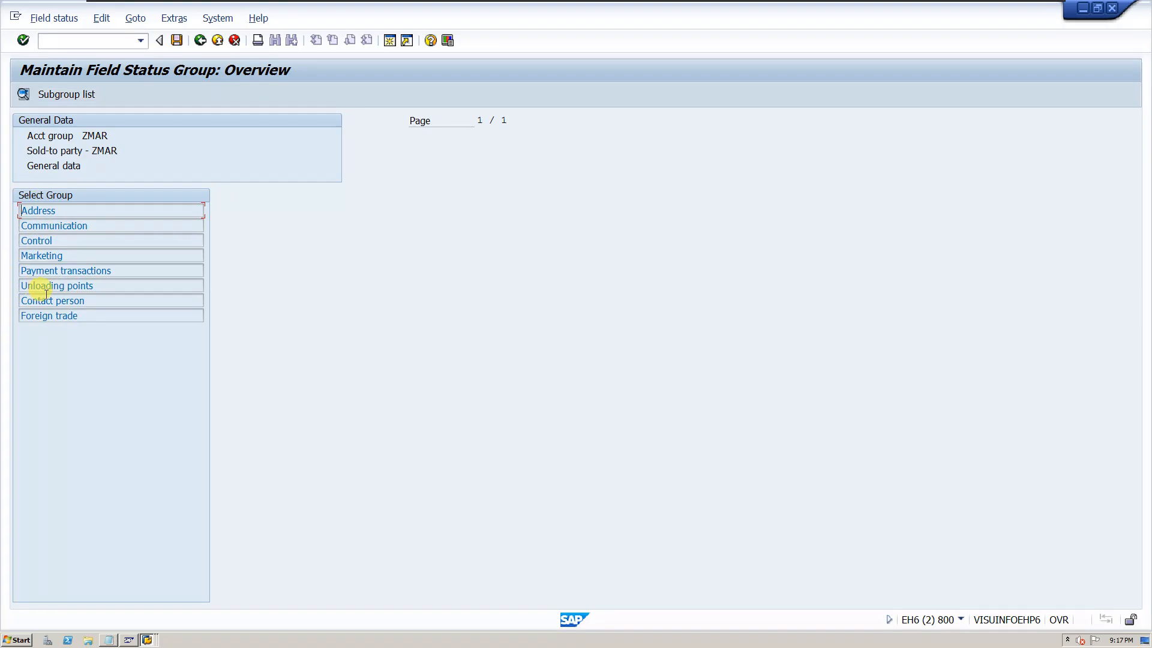
{"action": "double_click", "coordinate": [44, 210]}
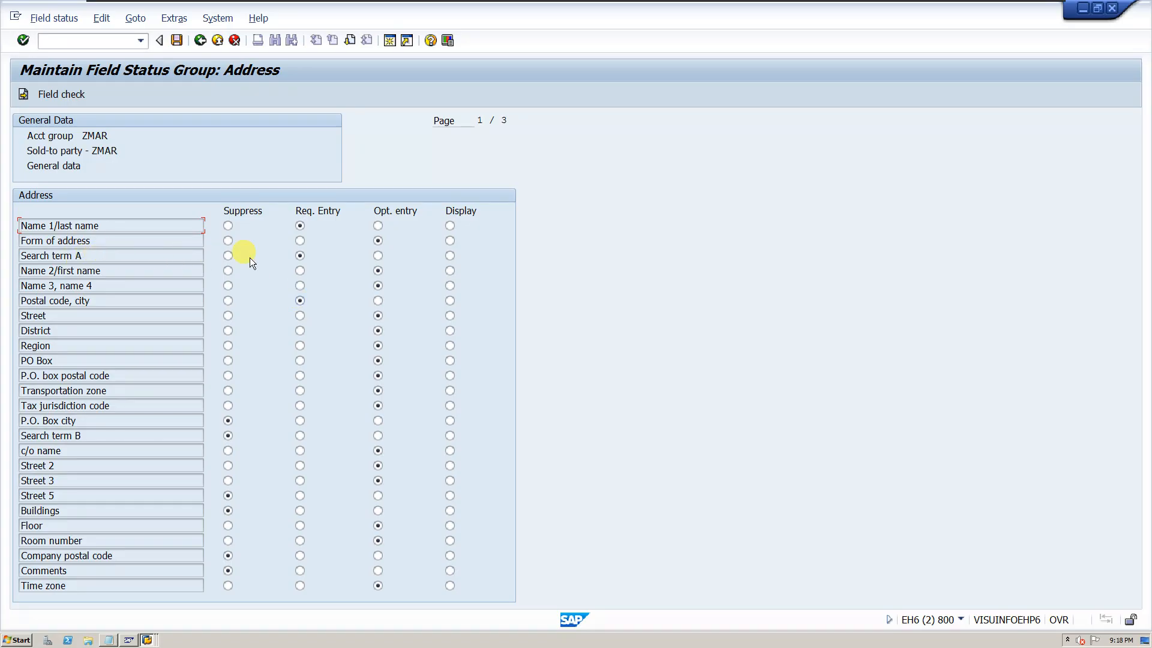
{"action": "left_click", "coordinate": [299, 254]}
{"action": "key", "text": "F3"}
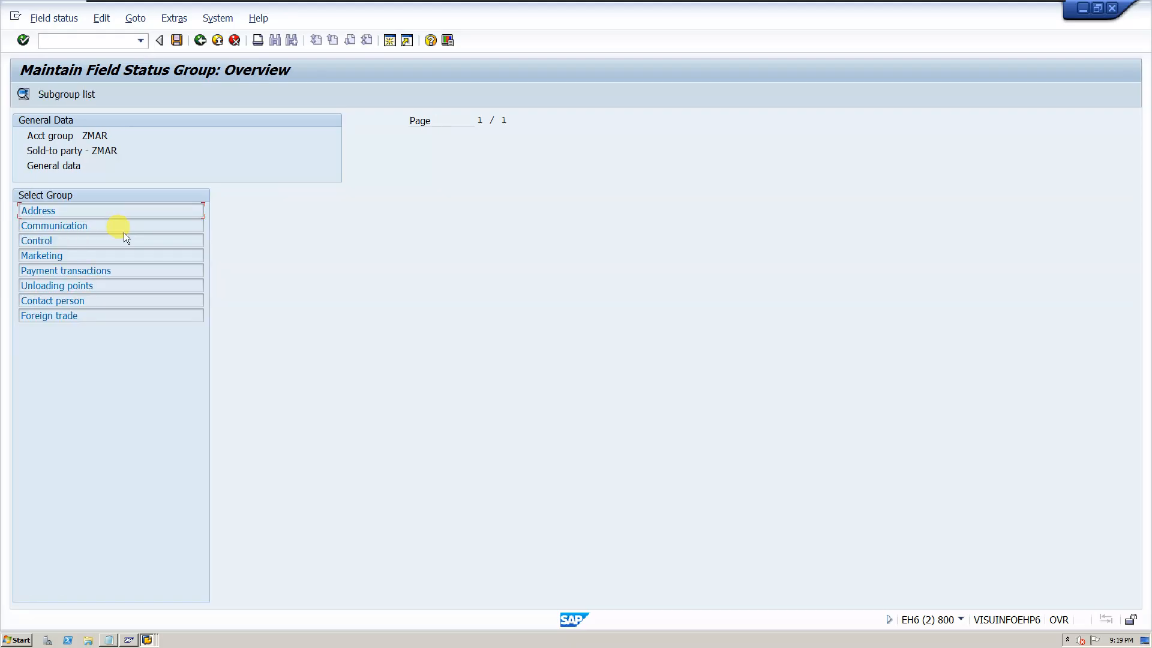
Step: Review the field status settings of the Communication, Control, Marketing and Payment transactions groups for account group ZMAR
{"action": "double_click", "coordinate": [67, 226]}
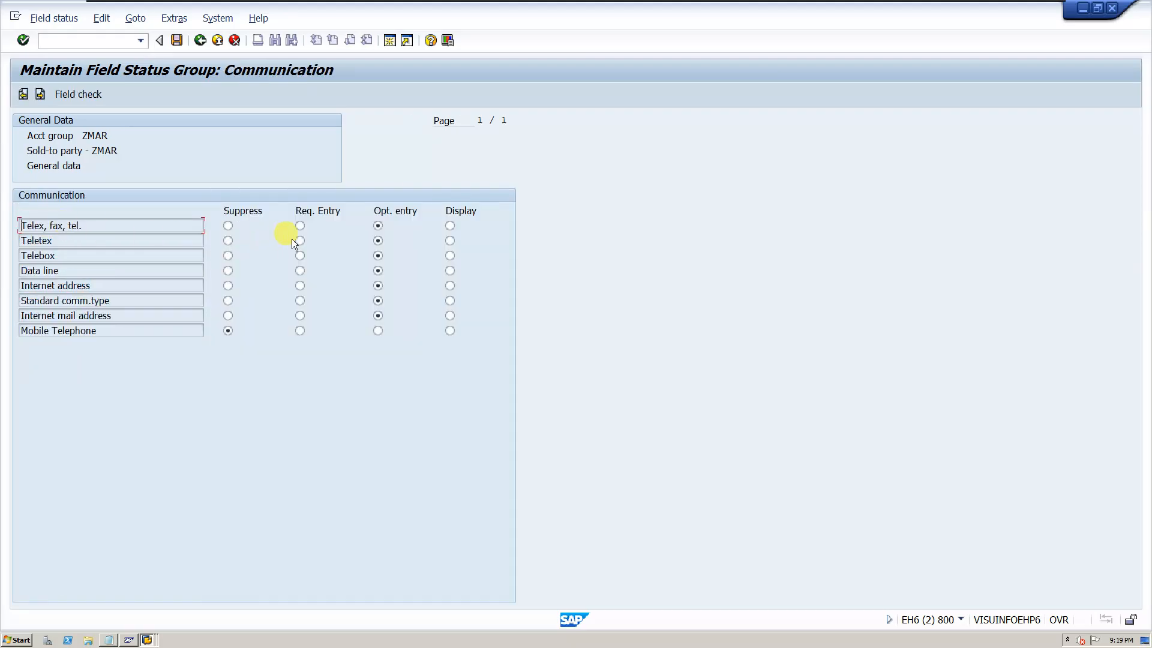
{"action": "left_click", "coordinate": [200, 39]}
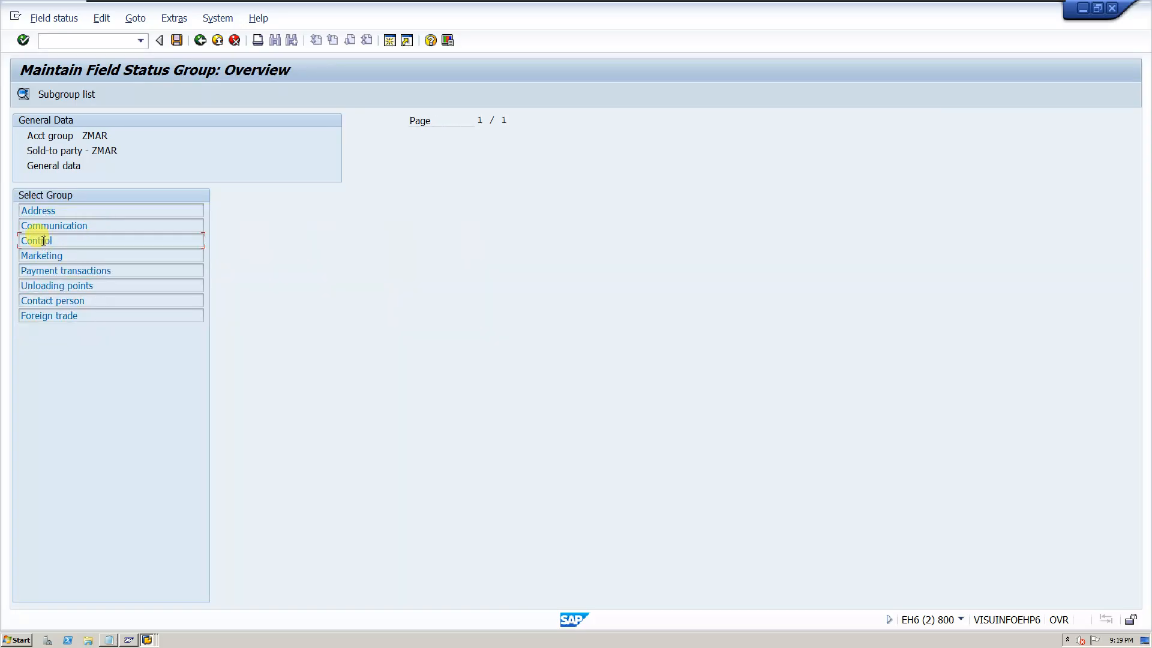
{"action": "double_click", "coordinate": [43, 240]}
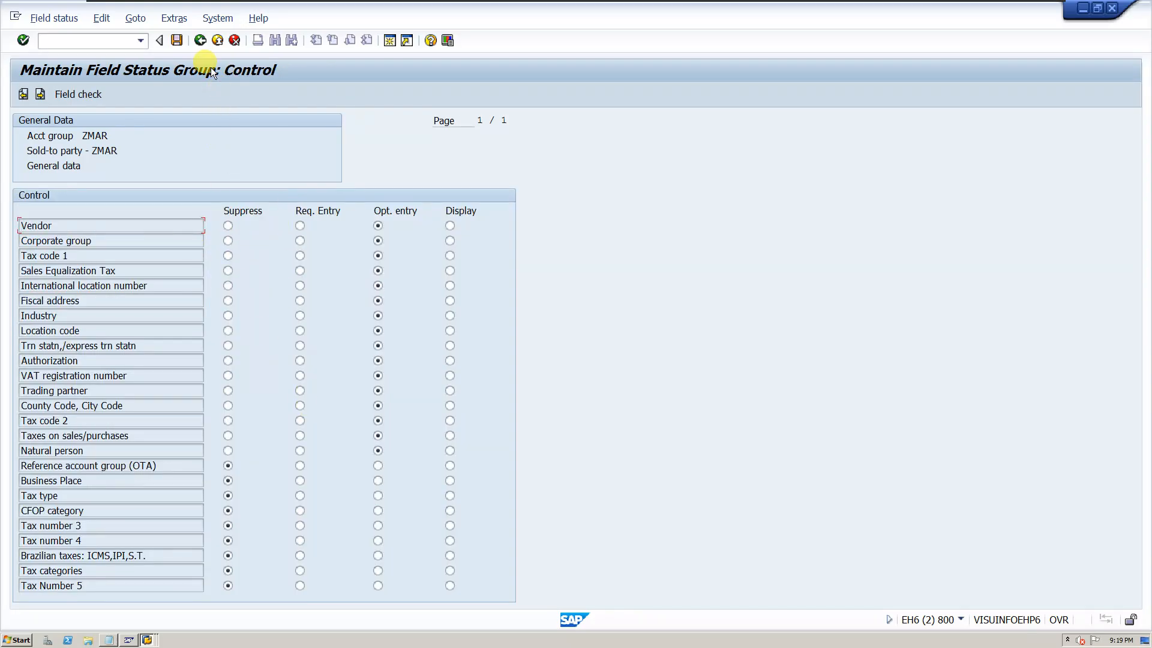
{"action": "left_click", "coordinate": [202, 40]}
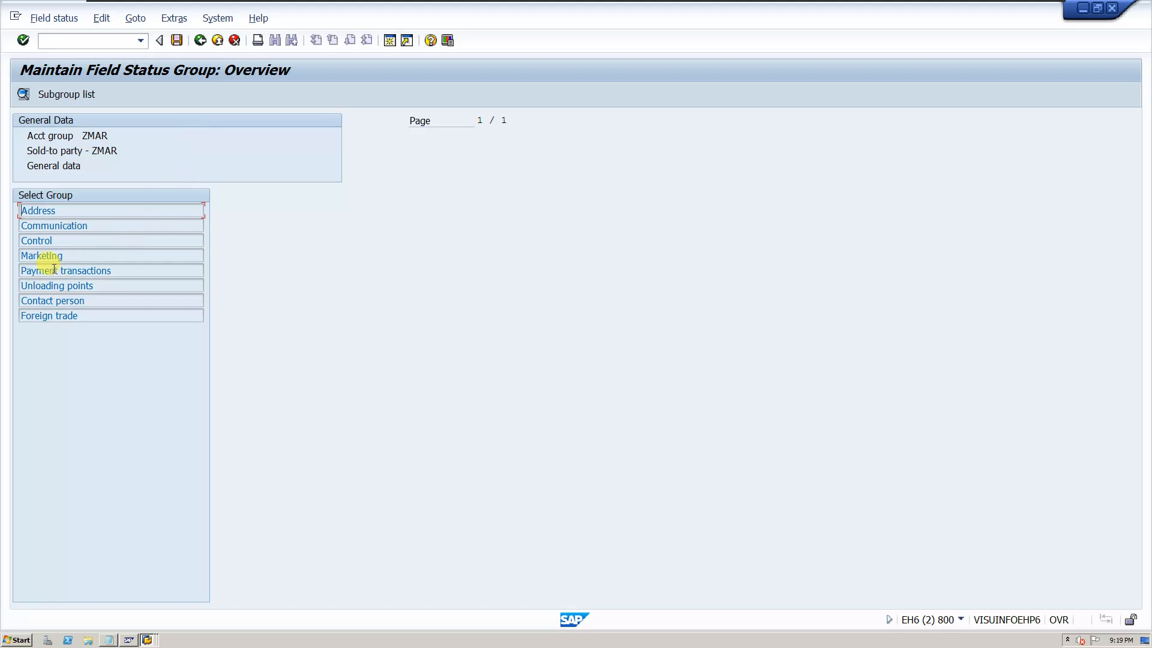
{"action": "double_click", "coordinate": [48, 255]}
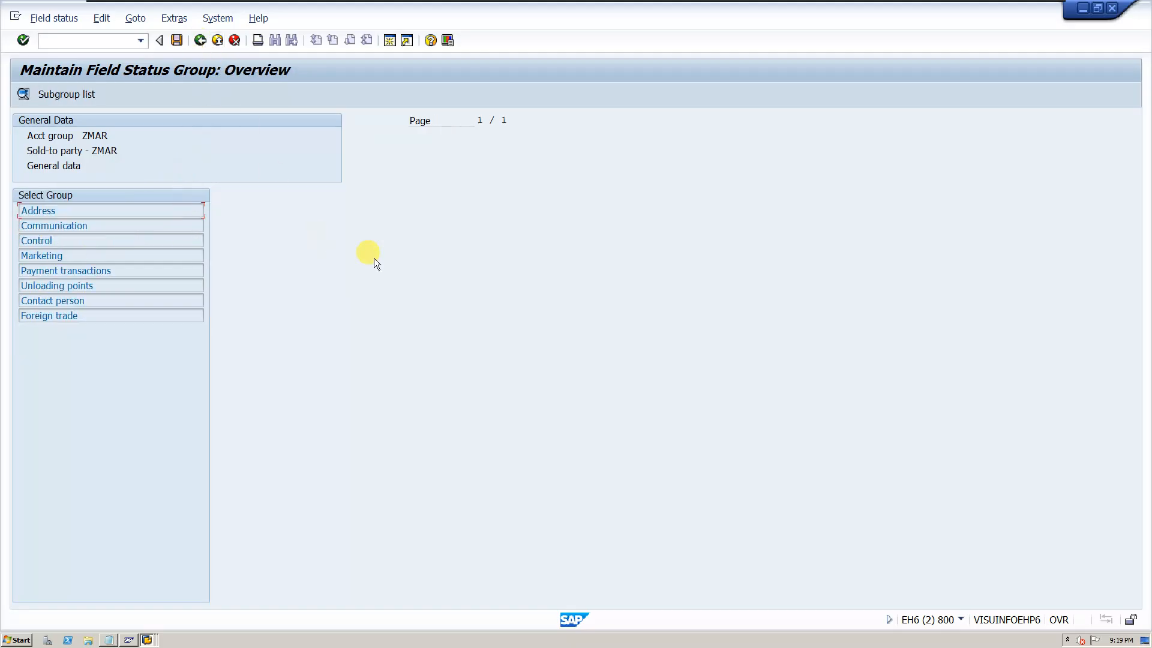
{"action": "double_click", "coordinate": [81, 271]}
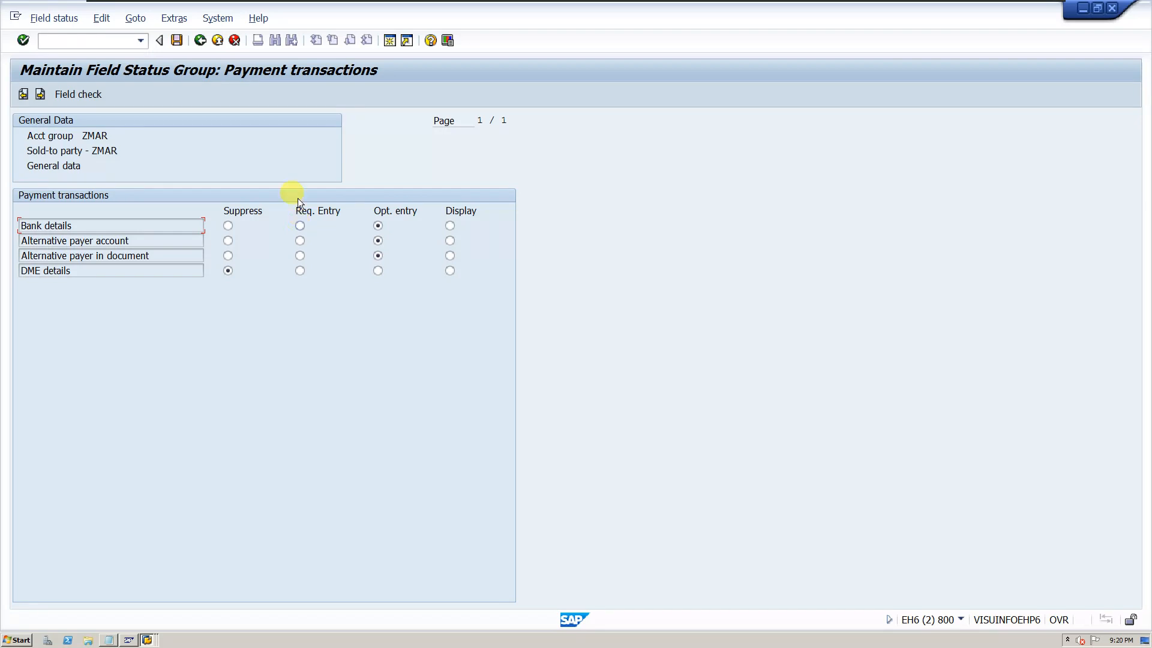
Step: Review the field status settings of the Unloading points, Contact person and Foreign trade groups in ZMAR's General data
{"action": "left_click", "coordinate": [200, 40]}
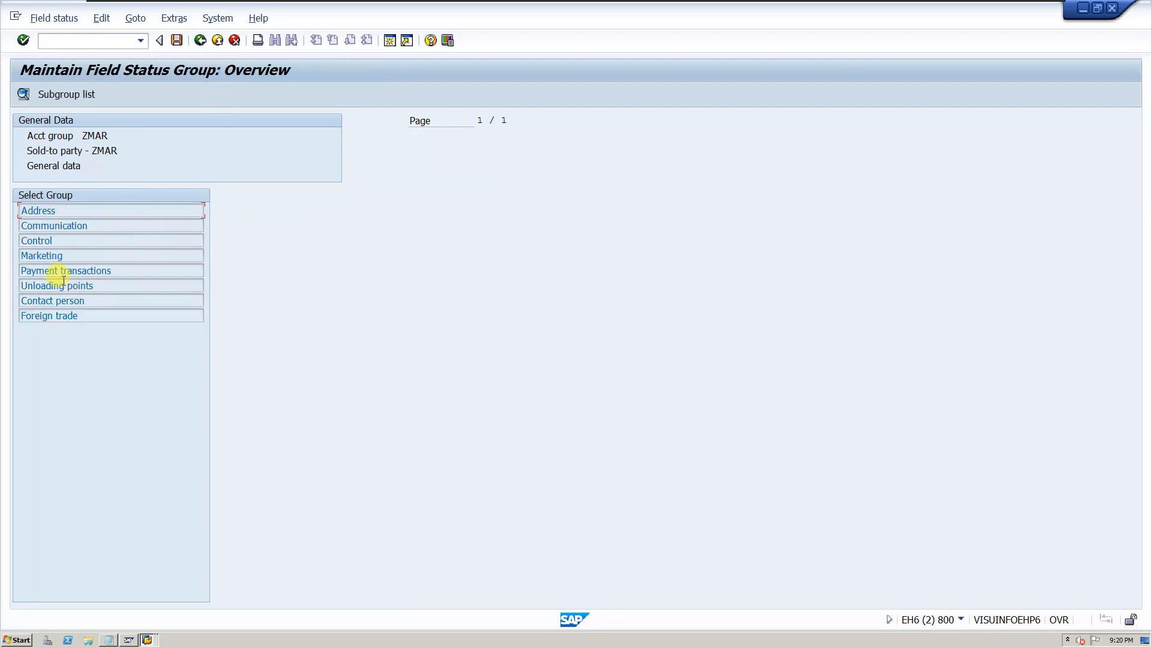
{"action": "left_click", "coordinate": [66, 270]}
{"action": "double_click", "coordinate": [62, 286]}
{"action": "left_click", "coordinate": [199, 40]}
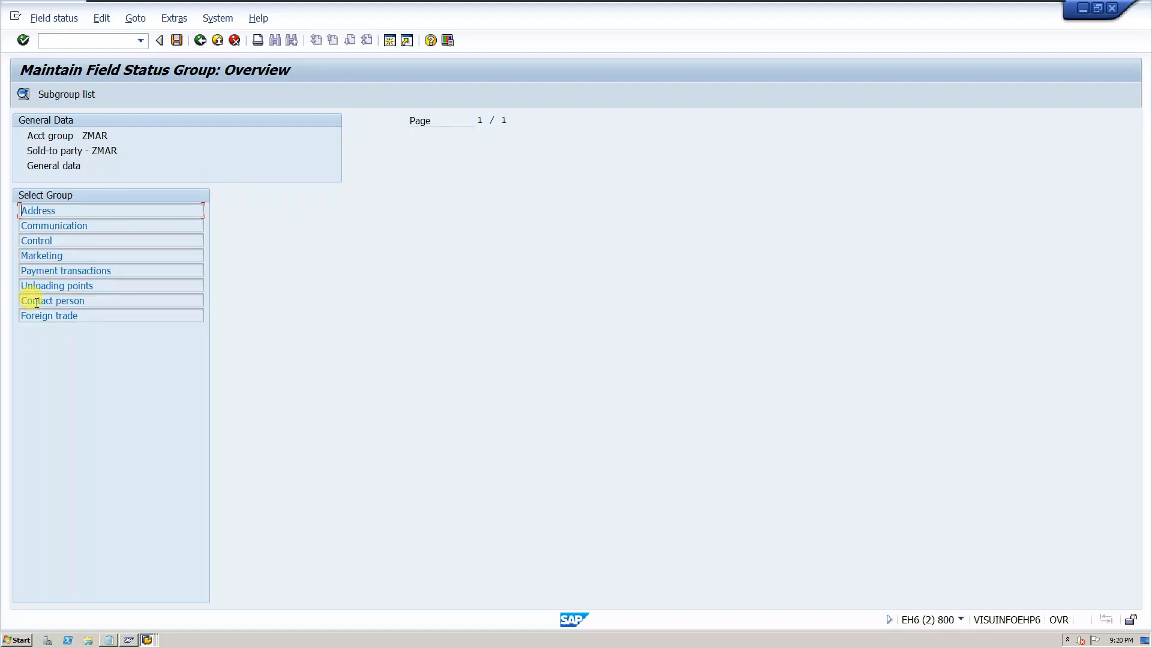
{"action": "double_click", "coordinate": [188, 298]}
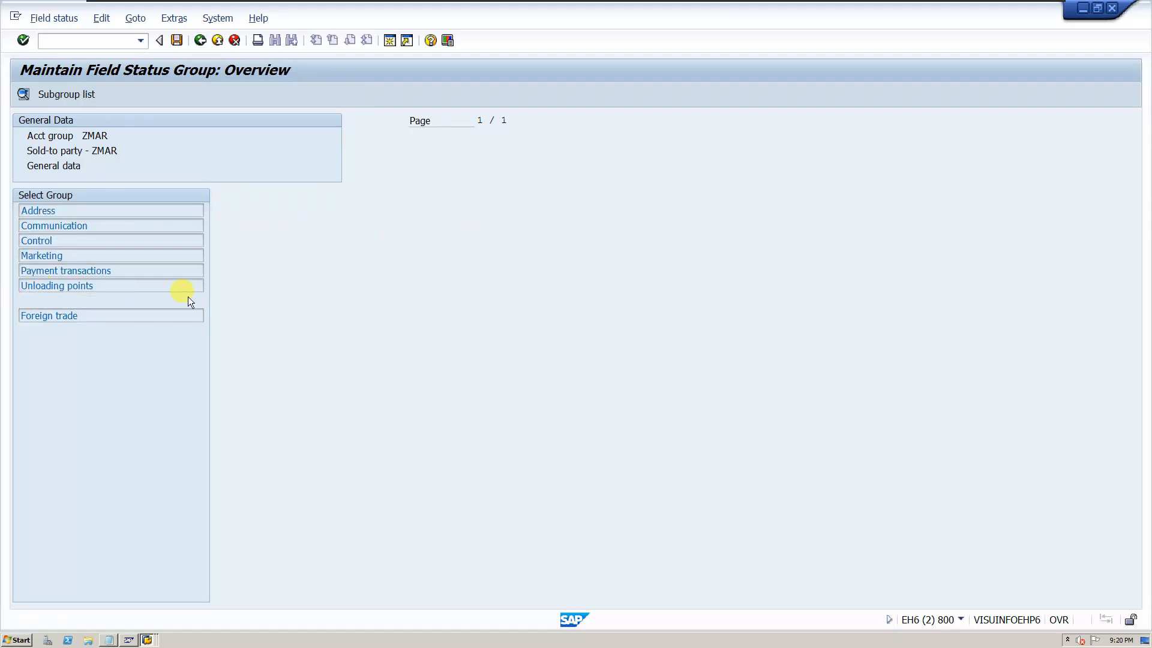
{"action": "left_click", "coordinate": [202, 43]}
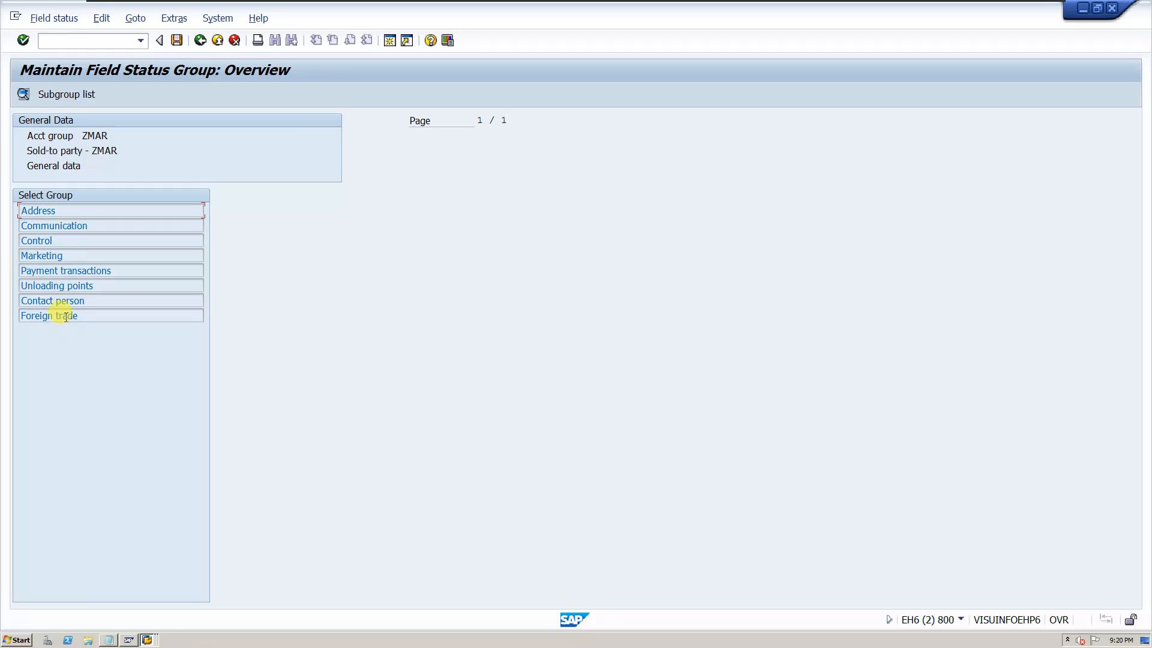
{"action": "double_click", "coordinate": [66, 317]}
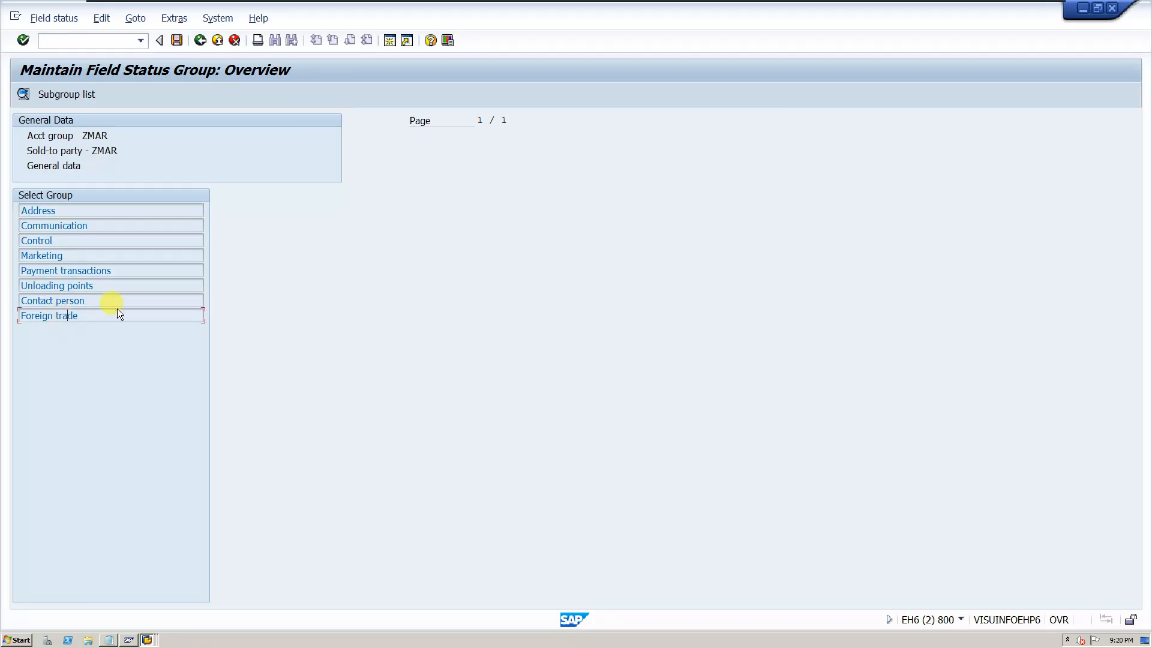
{"action": "left_click", "coordinate": [201, 40]}
{"action": "left_click", "coordinate": [202, 40]}
Step: Open the Account management group in ZMAR's Company code data field status and set Reconciliation account to required entry
{"action": "double_click", "coordinate": [48, 256]}
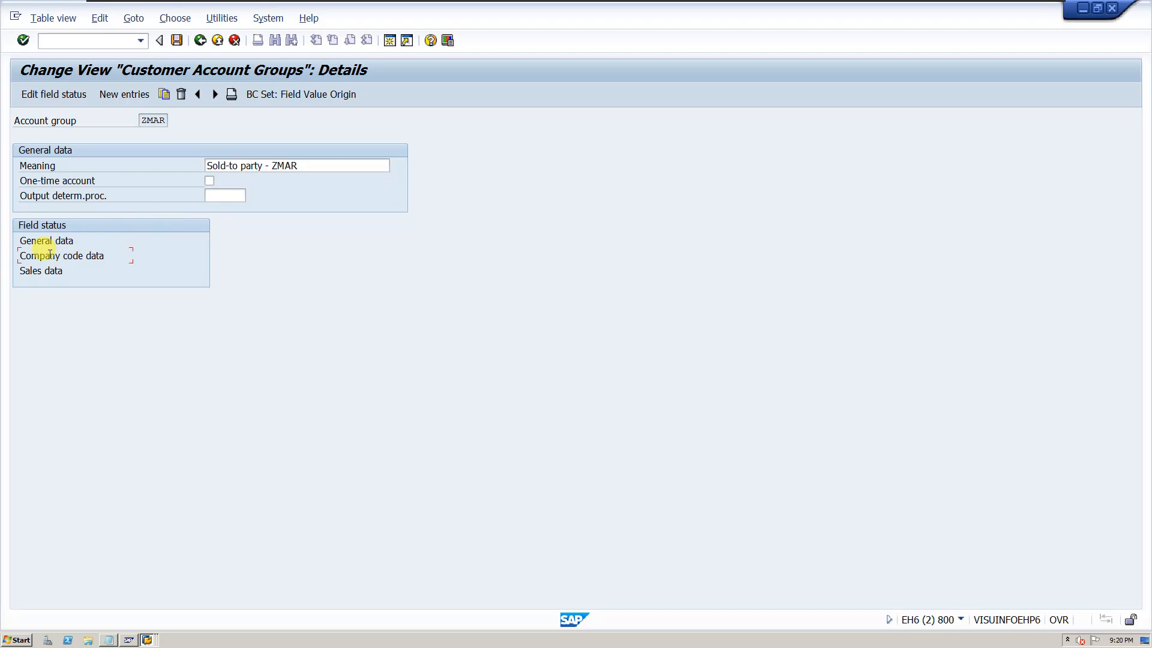
{"action": "double_click", "coordinate": [45, 210]}
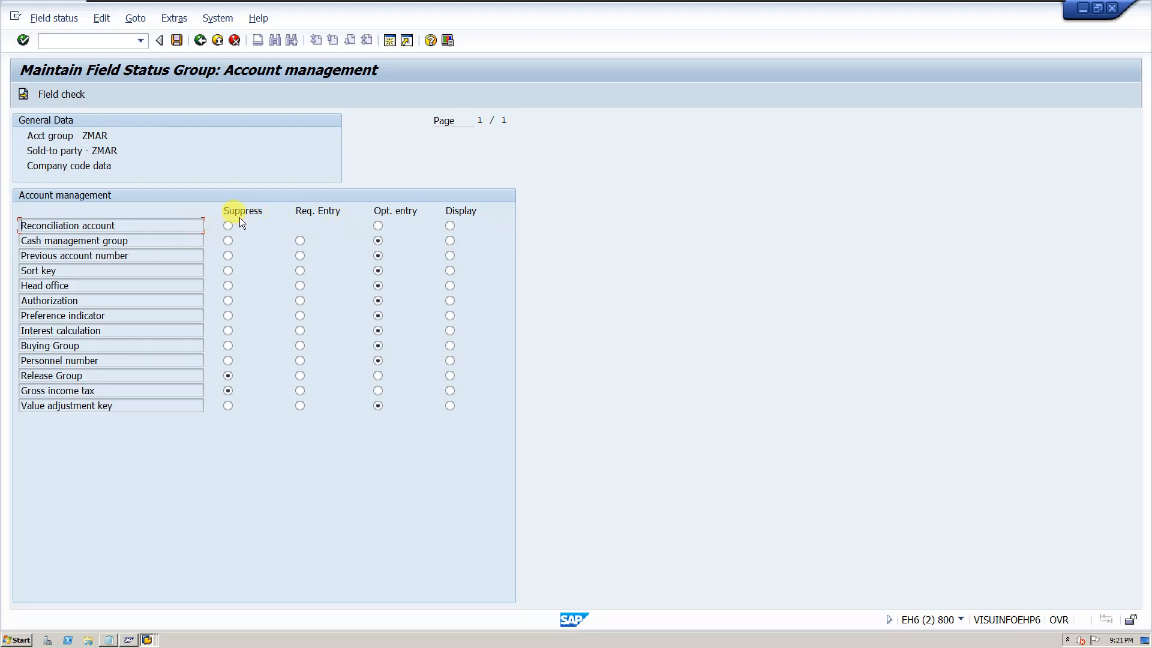
{"action": "left_click", "coordinate": [376, 225]}
{"action": "left_click", "coordinate": [301, 226]}
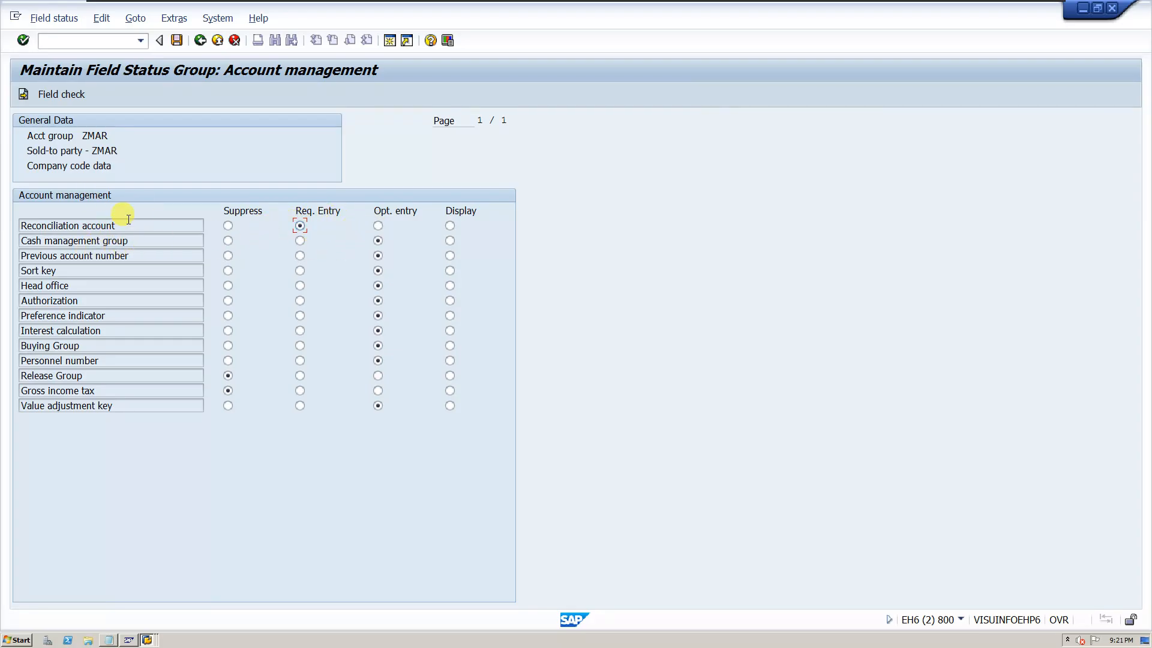
{"action": "left_click", "coordinate": [97, 227]}
{"action": "left_click_drag", "start_coordinate": [97, 227], "coordinate": [22, 227]}
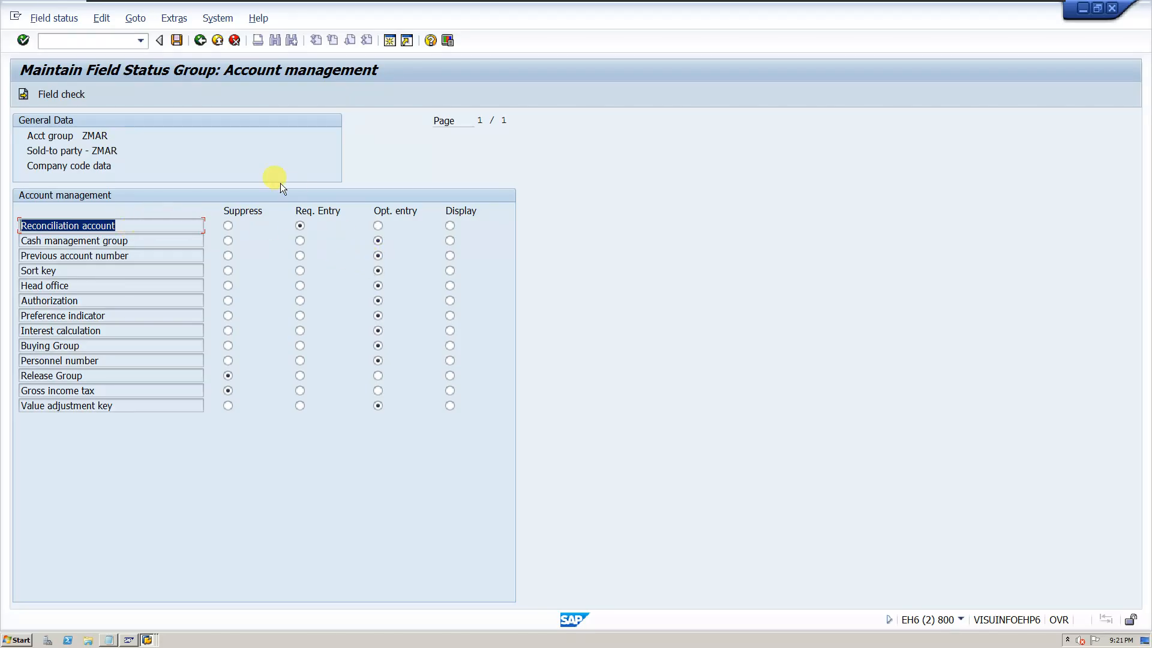
{"action": "left_click", "coordinate": [200, 39]}
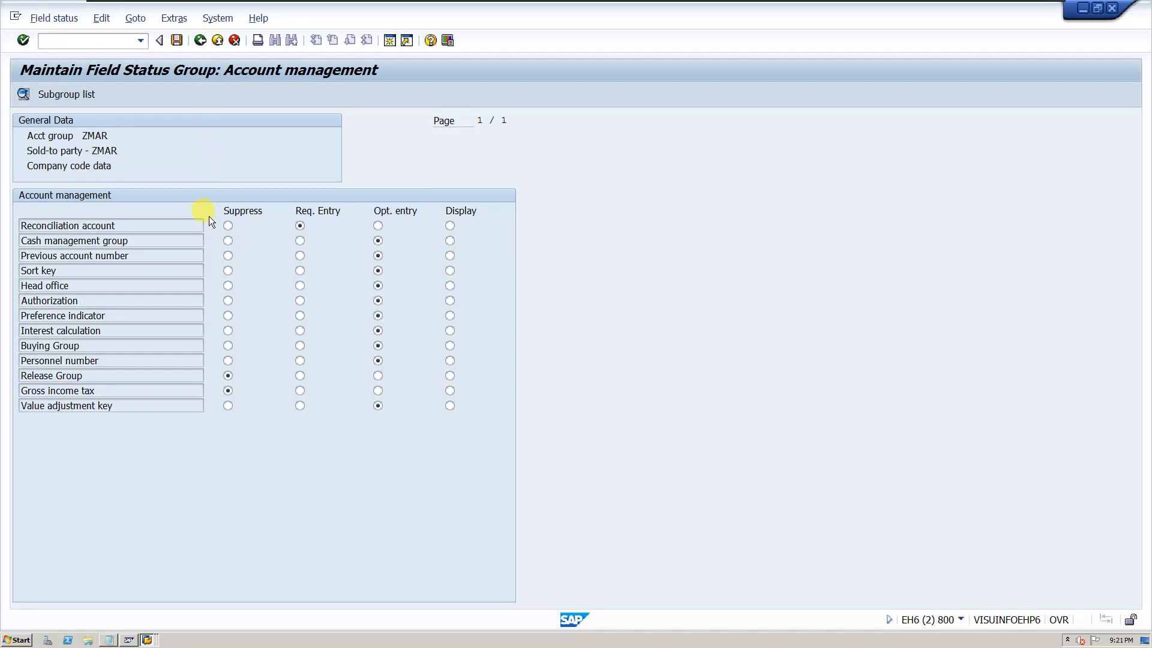
Step: Review the Payment transactions, Correspondence and Insurance field status groups in ZMAR's Company code data
{"action": "double_click", "coordinate": [84, 225]}
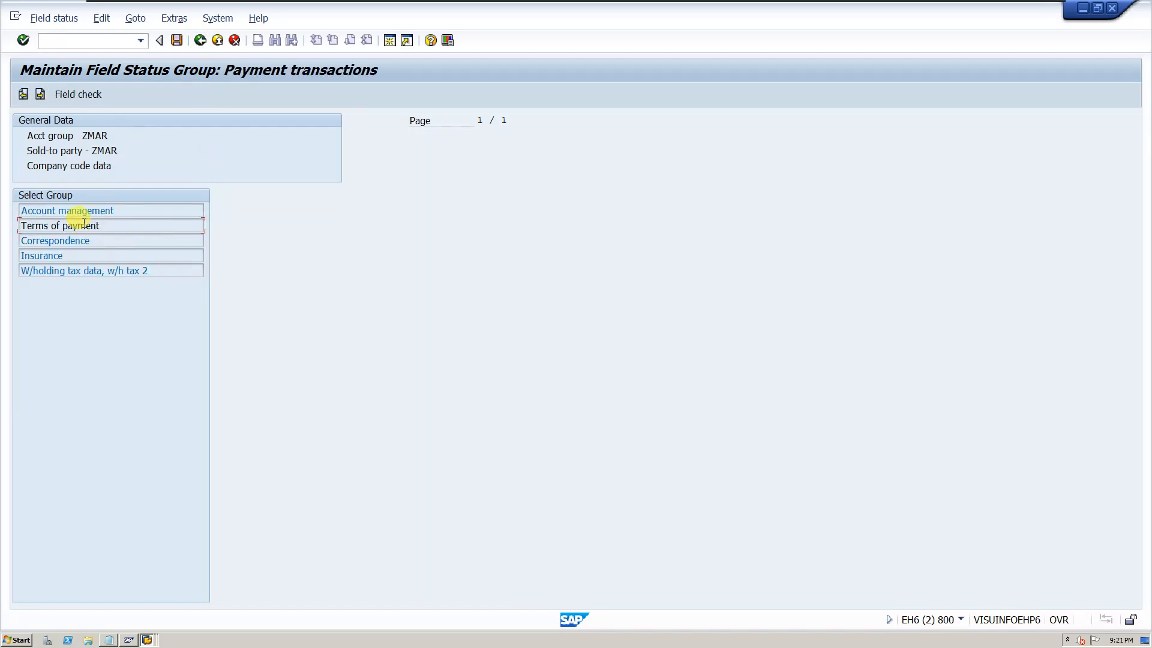
{"action": "left_click", "coordinate": [201, 40]}
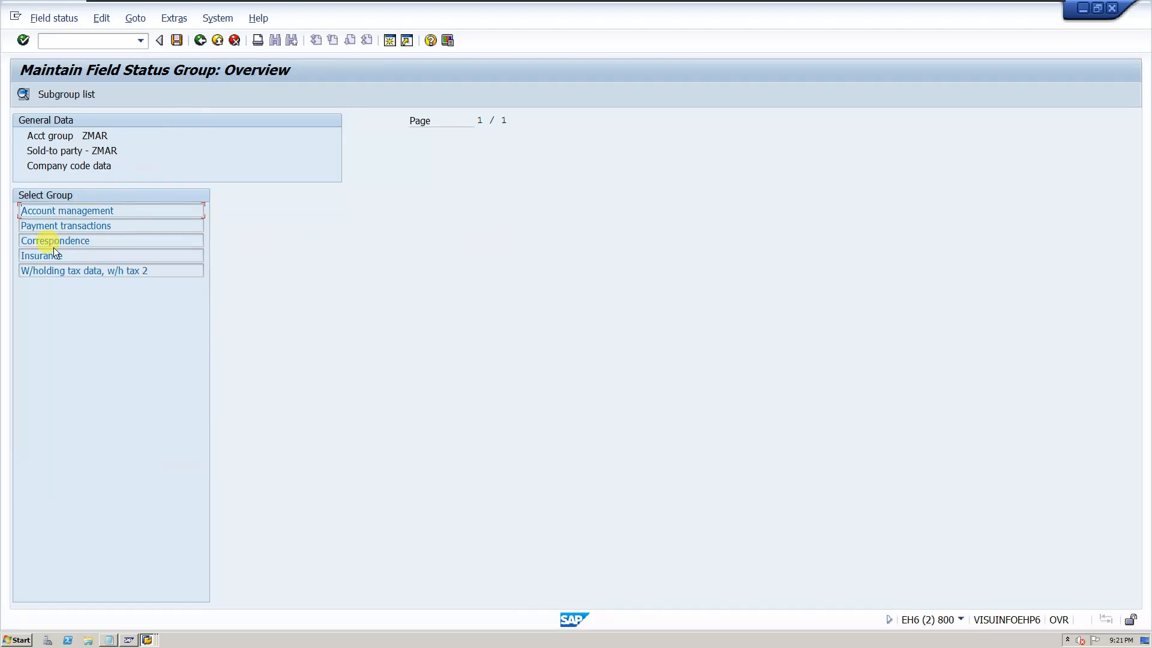
{"action": "double_click", "coordinate": [53, 243]}
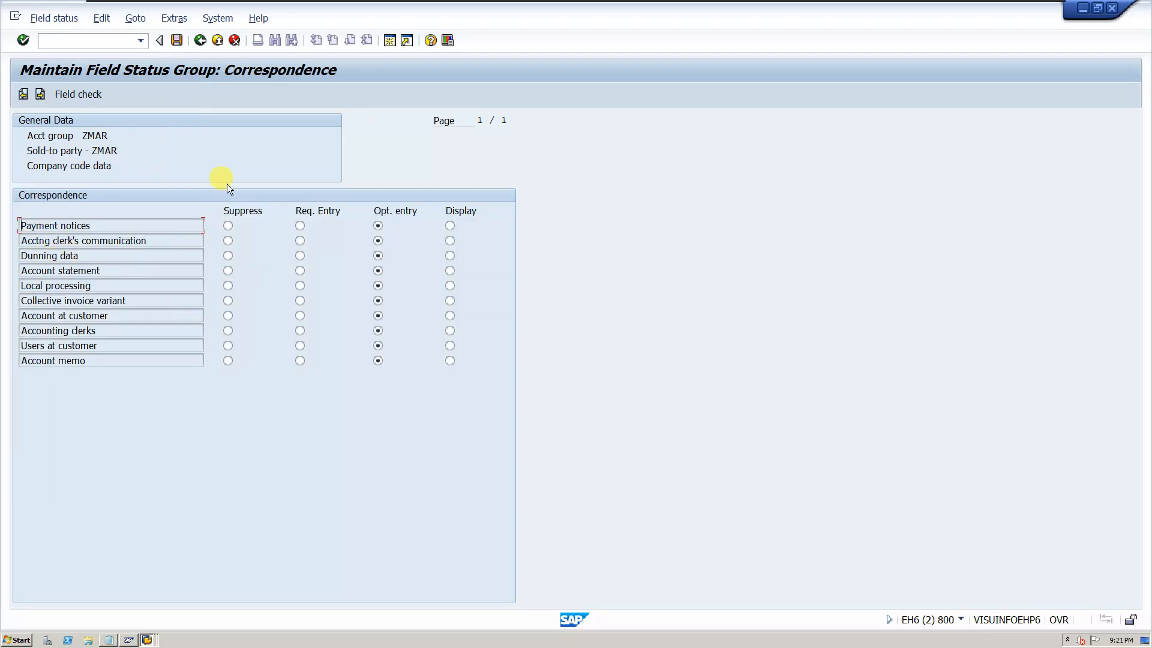
{"action": "left_click", "coordinate": [202, 40]}
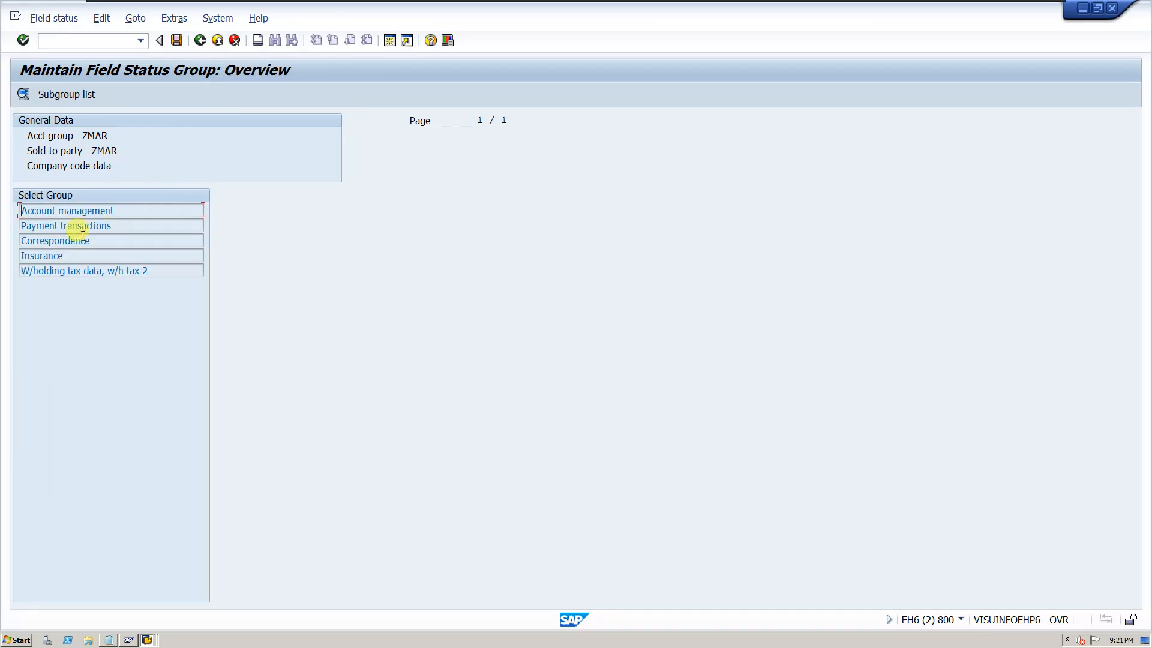
{"action": "double_click", "coordinate": [59, 254]}
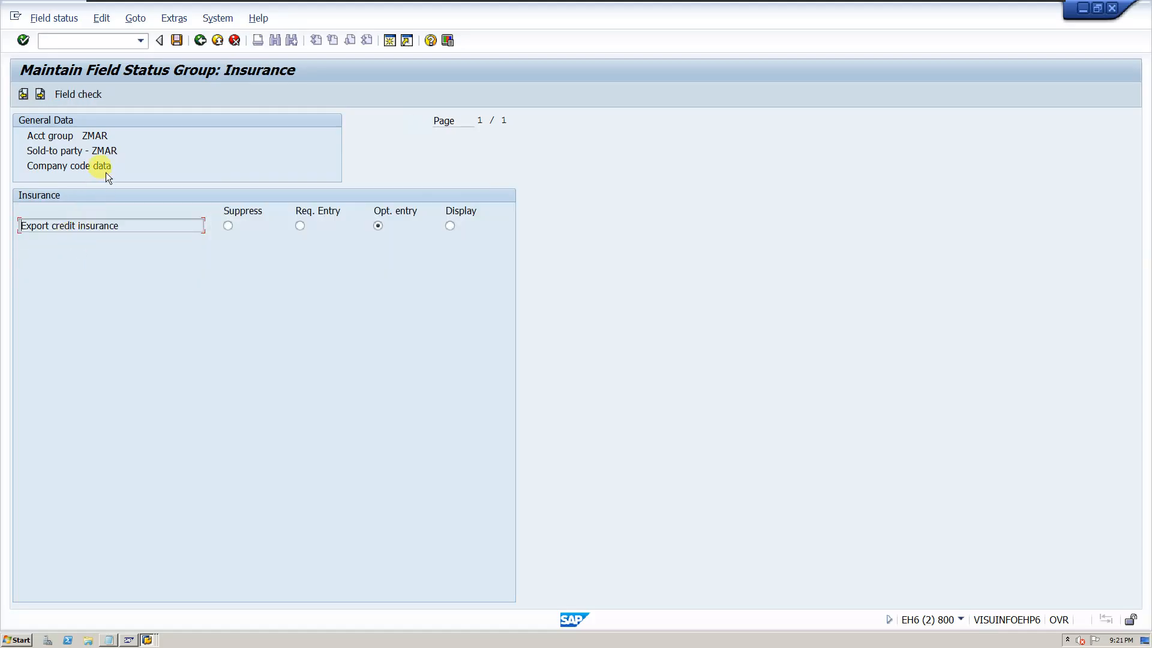
{"action": "left_click", "coordinate": [200, 39]}
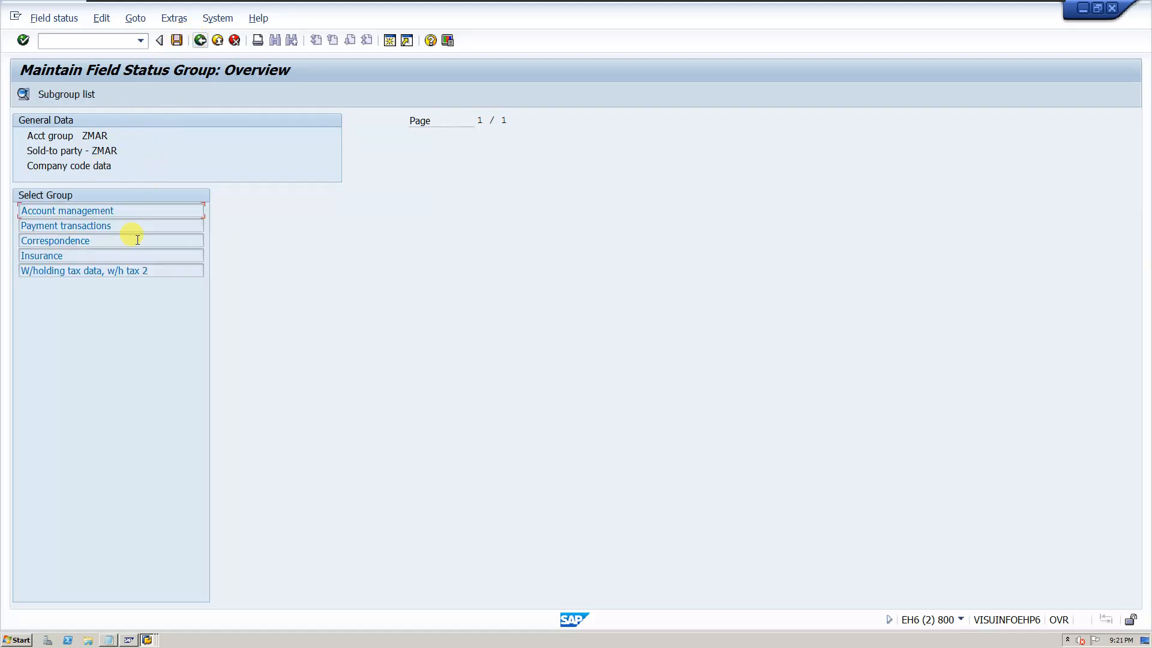
{"action": "left_click", "coordinate": [200, 40]}
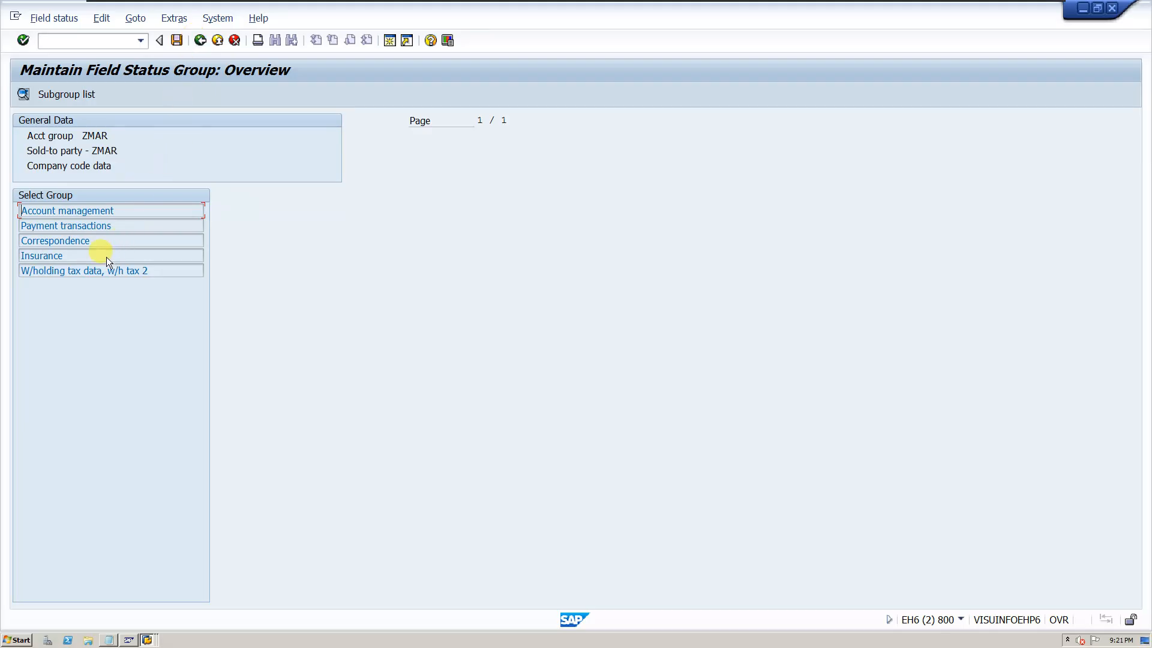
Step: Open ZMAR's Sales data field status and examine which Sales and Shipping fields are suppressed, required, optional or display-only
{"action": "double_click", "coordinate": [52, 269]}
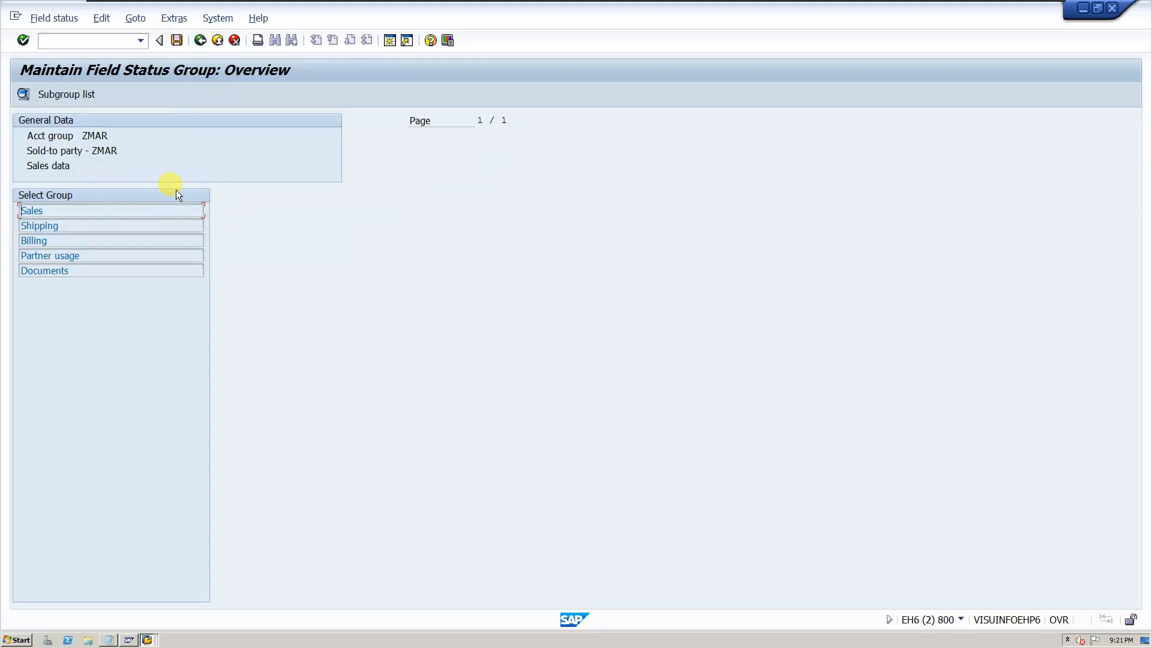
{"action": "double_click", "coordinate": [59, 206]}
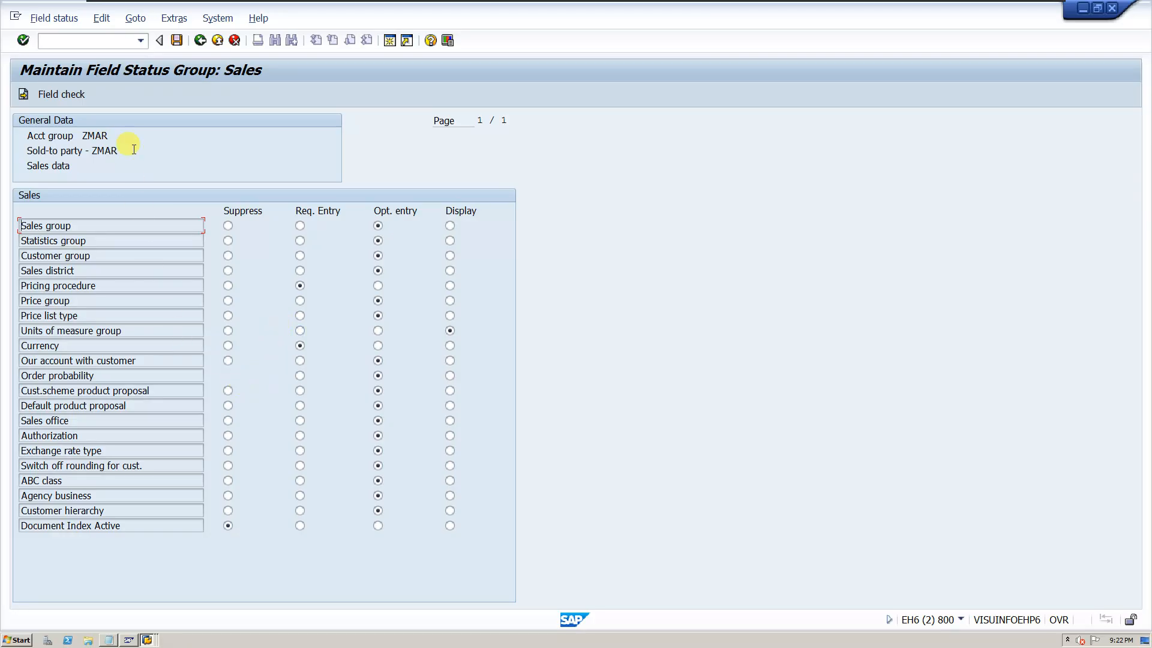
{"action": "left_click", "coordinate": [201, 40]}
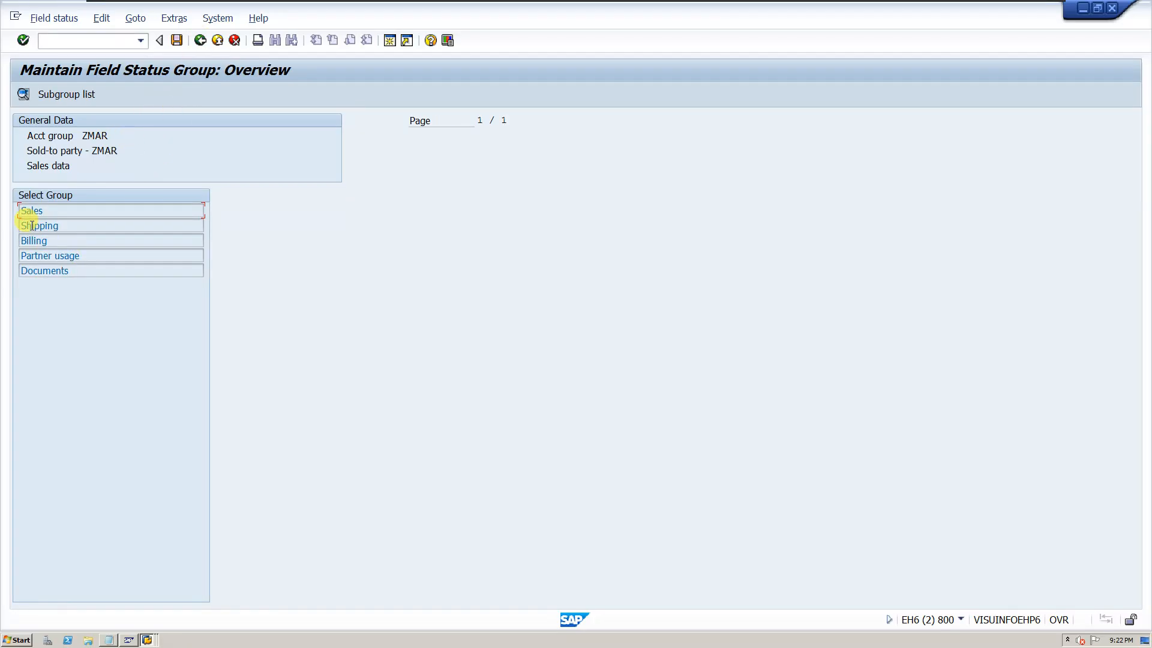
{"action": "double_click", "coordinate": [31, 226]}
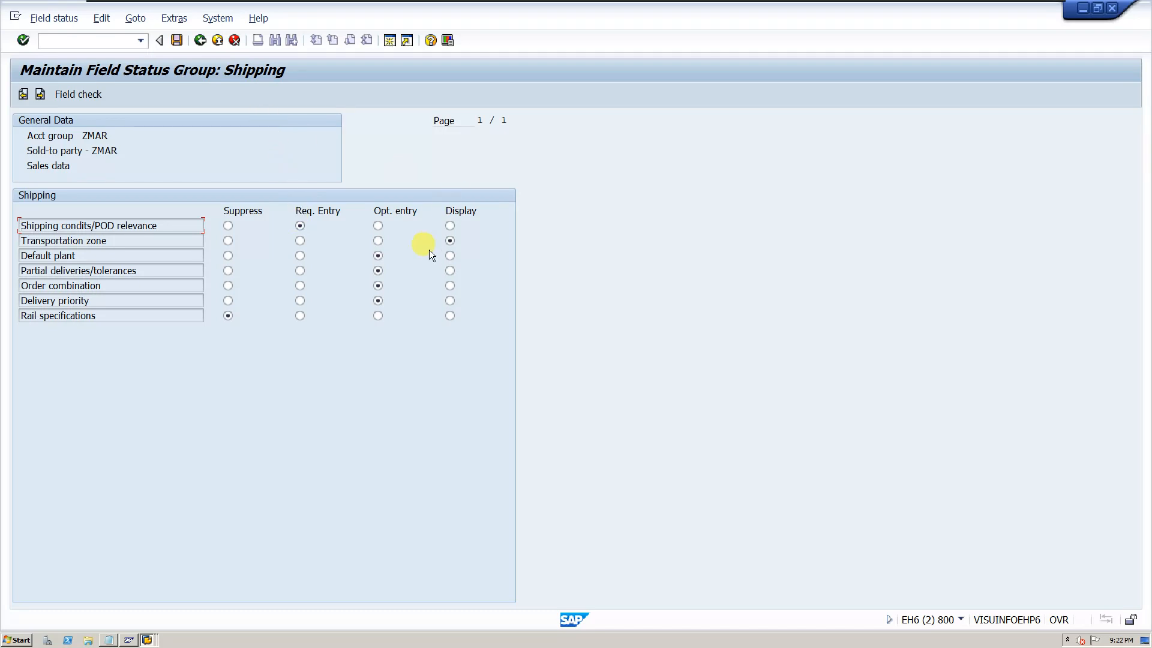
{"action": "key", "text": "F3"}
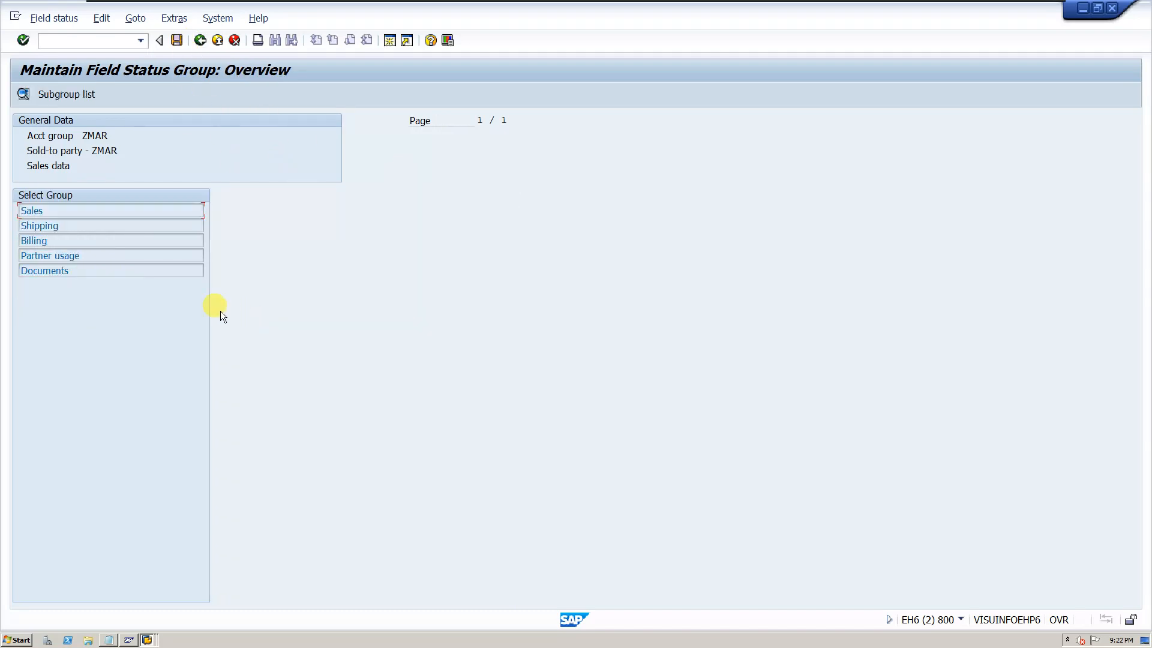
Step: Review the Billing, Partner usage and Documents field status groups in ZMAR's Sales data, and return to the customizing structure
{"action": "double_click", "coordinate": [39, 241]}
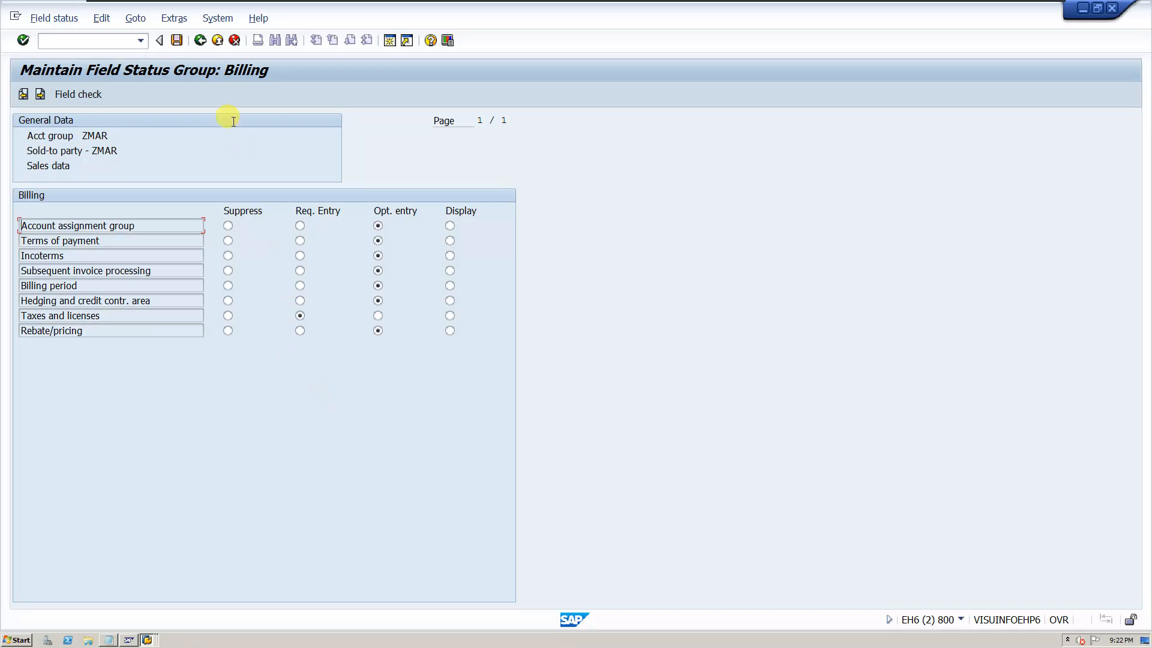
{"action": "left_click", "coordinate": [200, 40]}
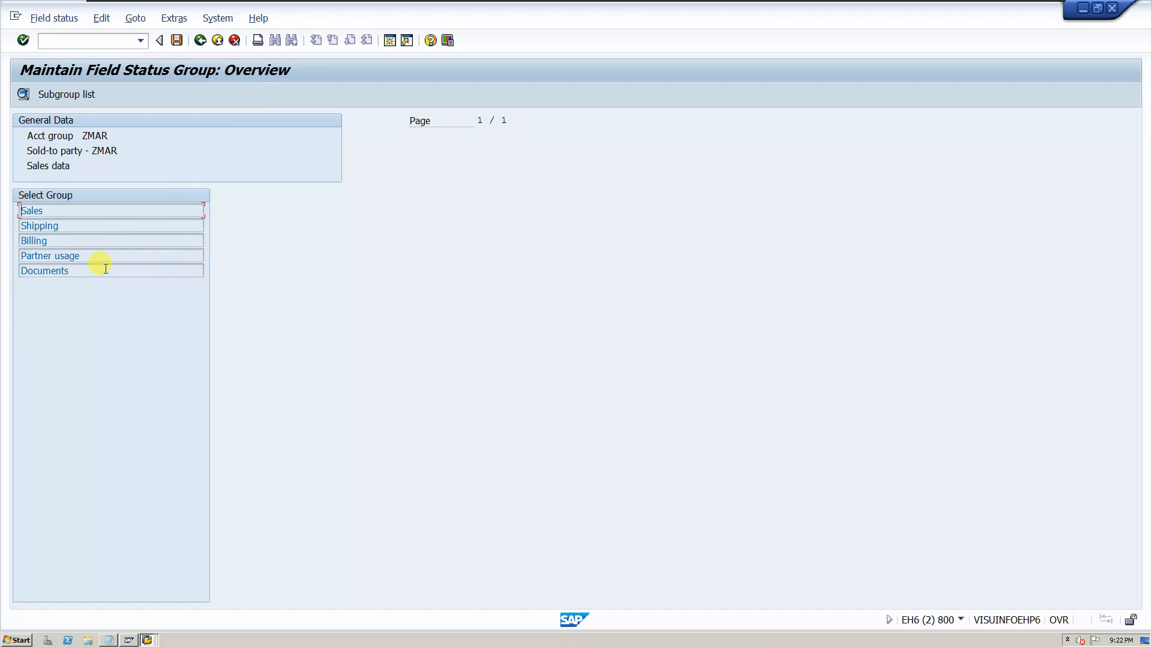
{"action": "double_click", "coordinate": [44, 257]}
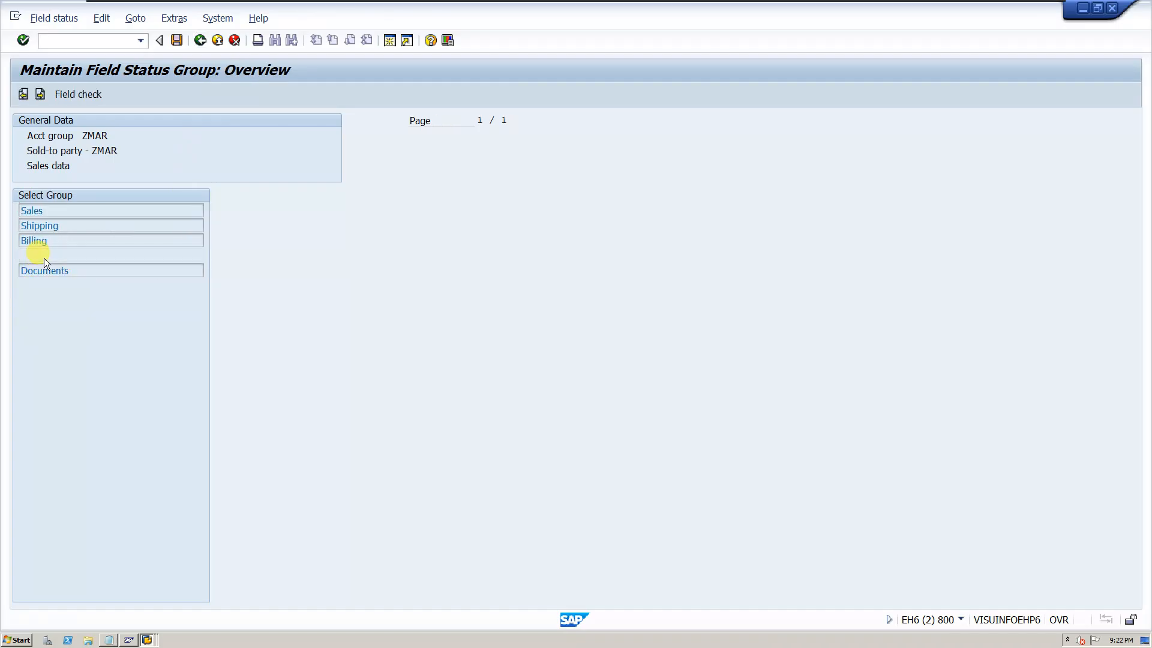
{"action": "left_click", "coordinate": [199, 42]}
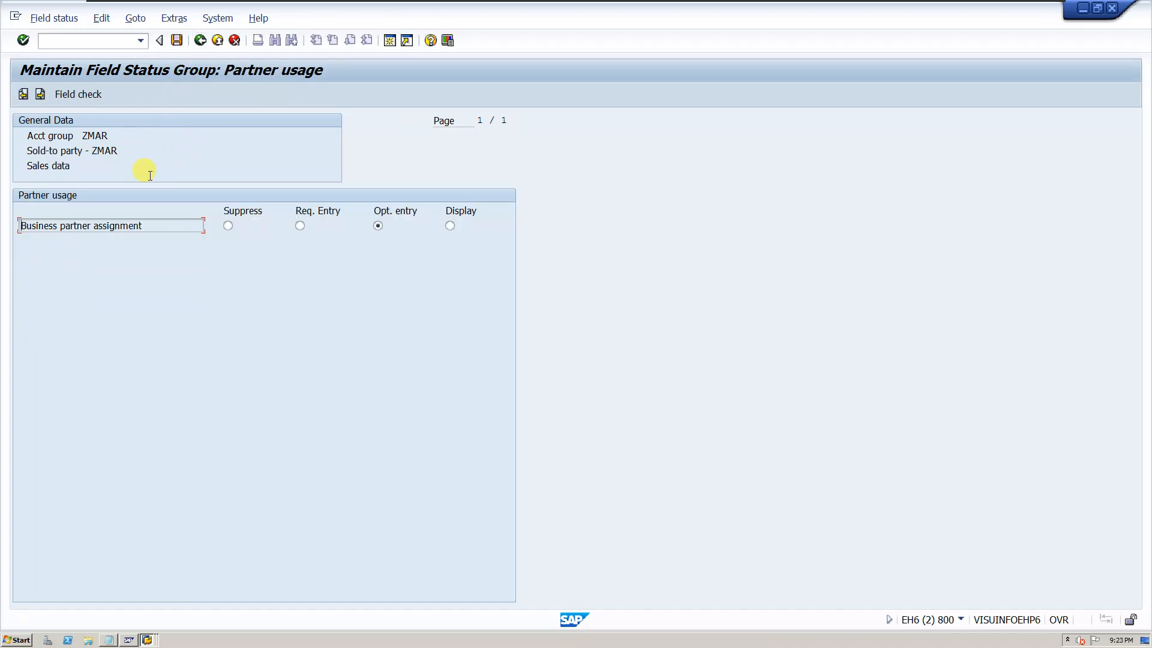
{"action": "double_click", "coordinate": [45, 271]}
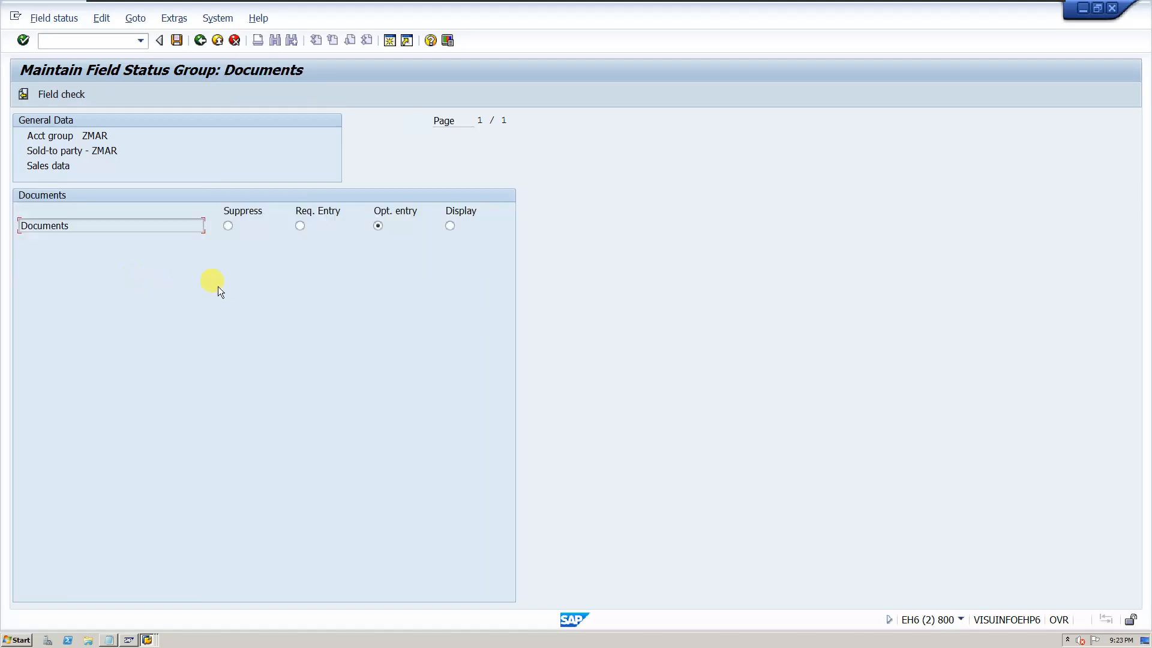
{"action": "left_click", "coordinate": [199, 42]}
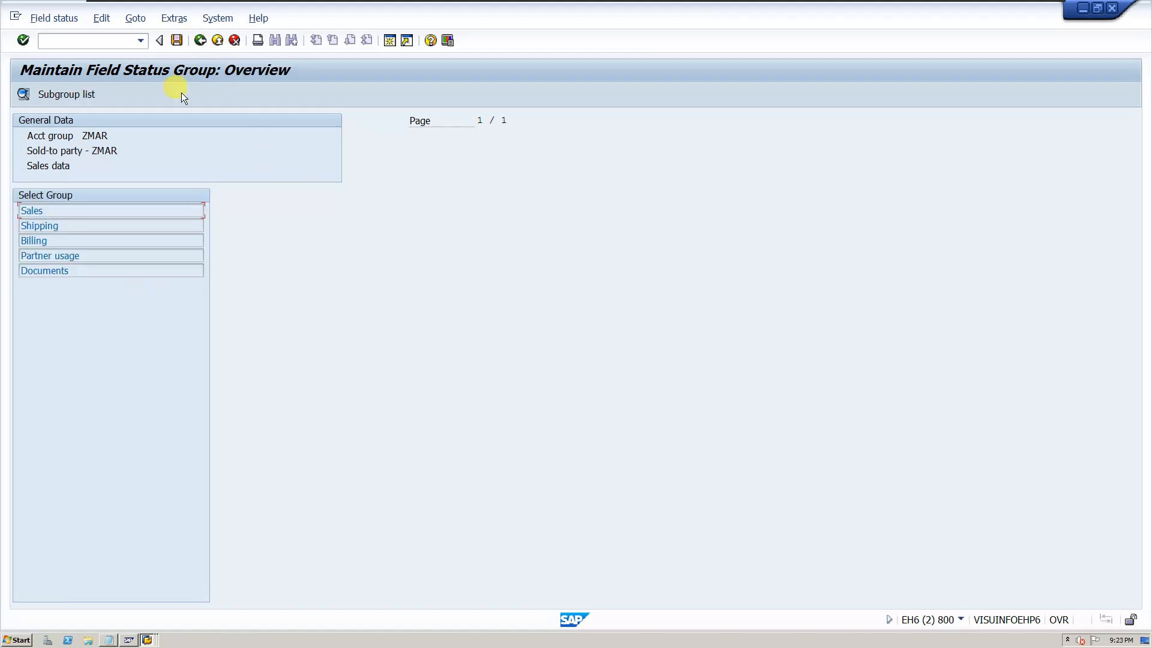
{"action": "left_click", "coordinate": [200, 45]}
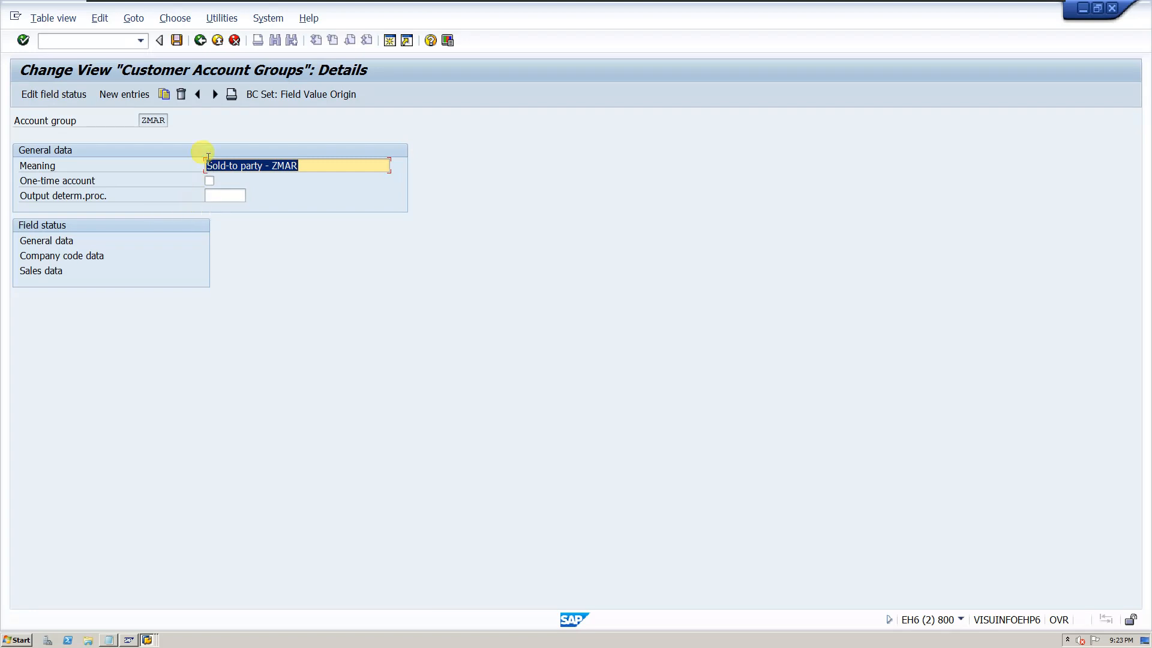
{"action": "left_click", "coordinate": [199, 42]}
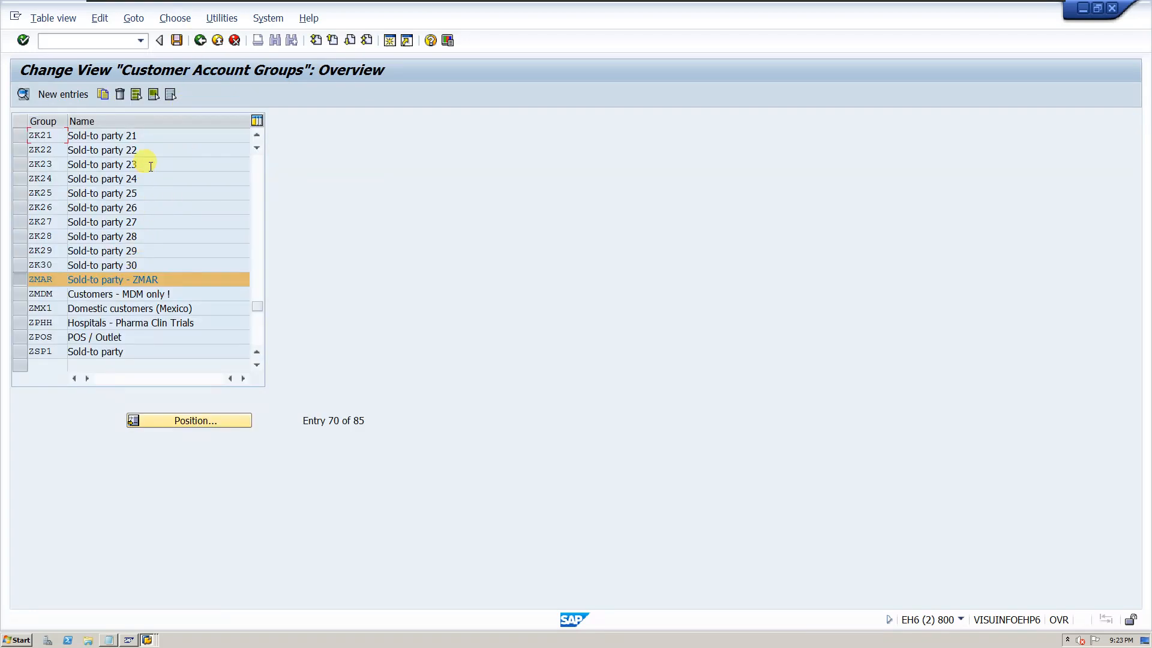
{"action": "left_click", "coordinate": [200, 41]}
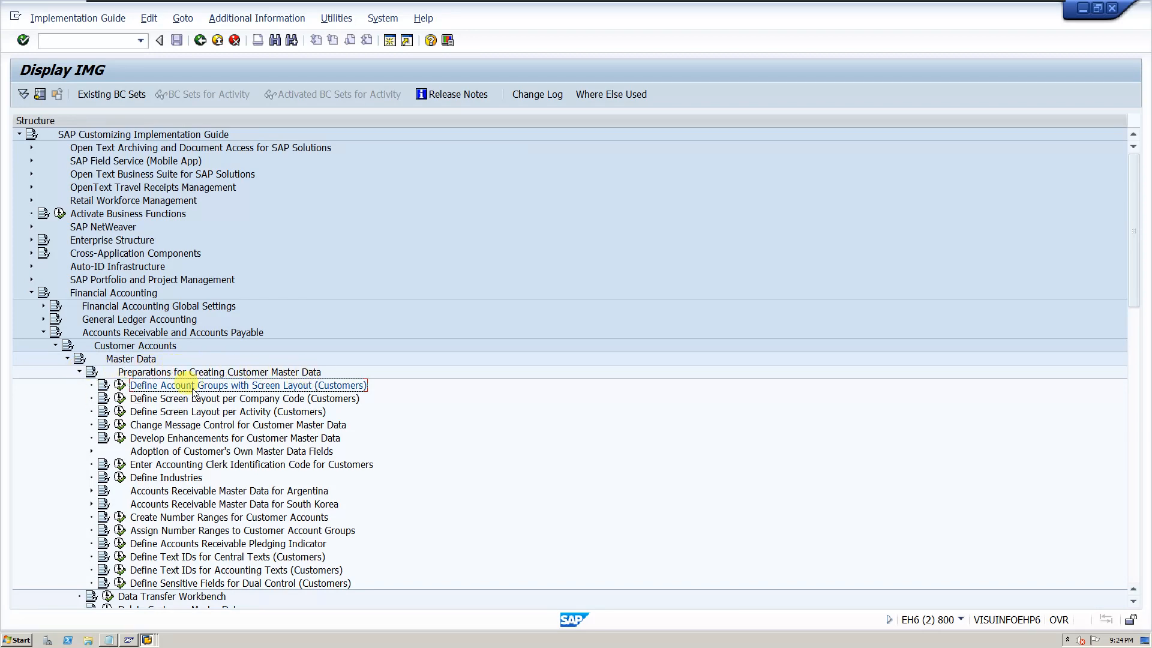
Step: Open Create Number Ranges for Customer Accounts in interval change mode and examine the number limits of interval 01
{"action": "scroll", "coordinate": [192, 480], "scroll_direction": "down", "scroll_amount": 3}
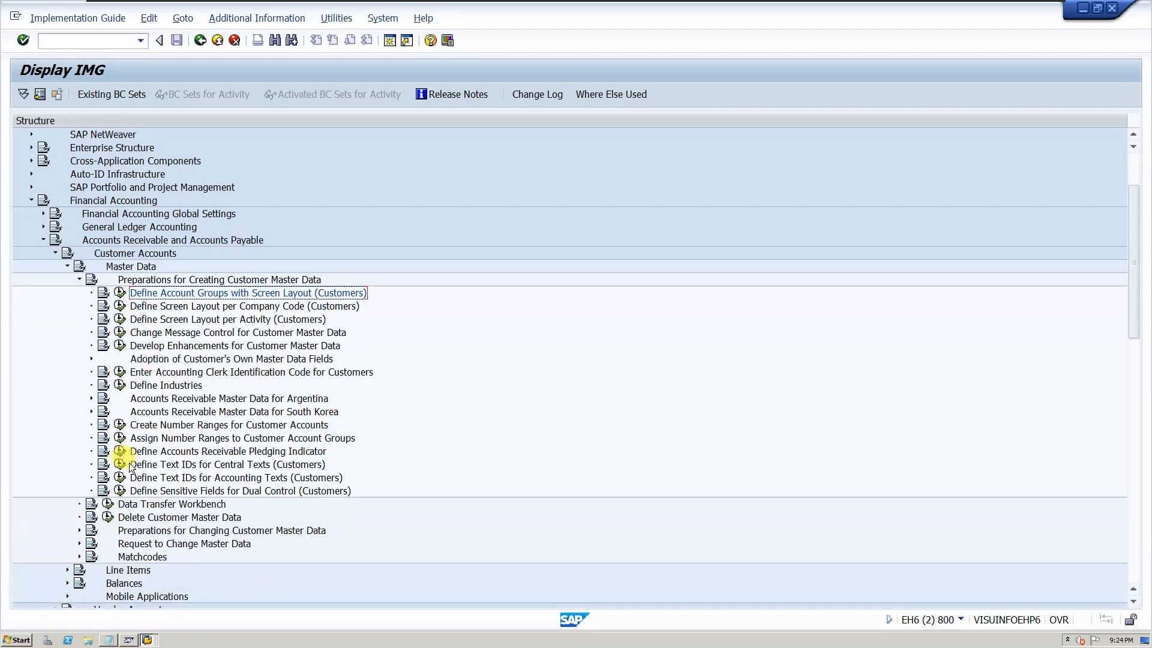
{"action": "left_click", "coordinate": [120, 425]}
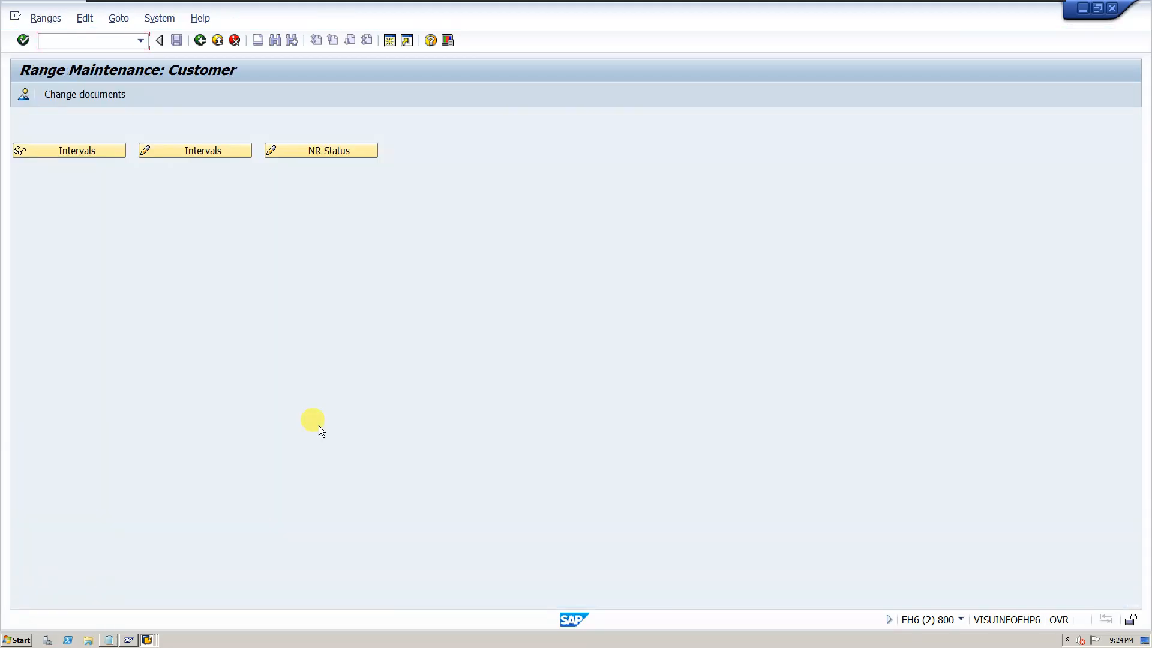
{"action": "left_click", "coordinate": [189, 149]}
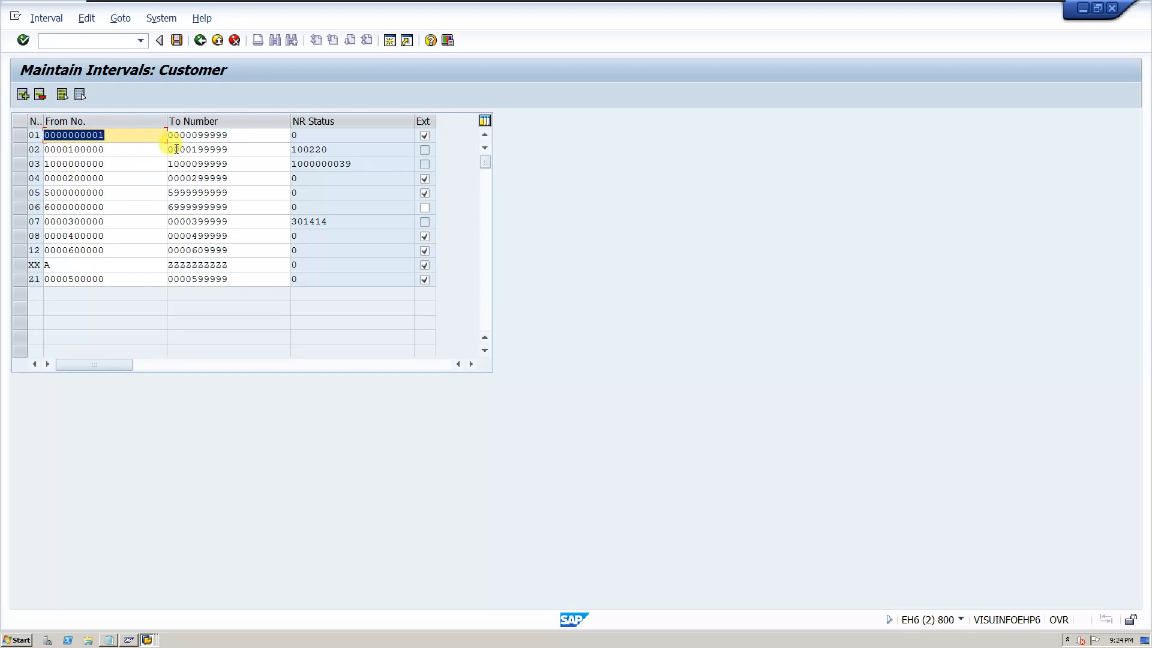
{"action": "left_click", "coordinate": [243, 134]}
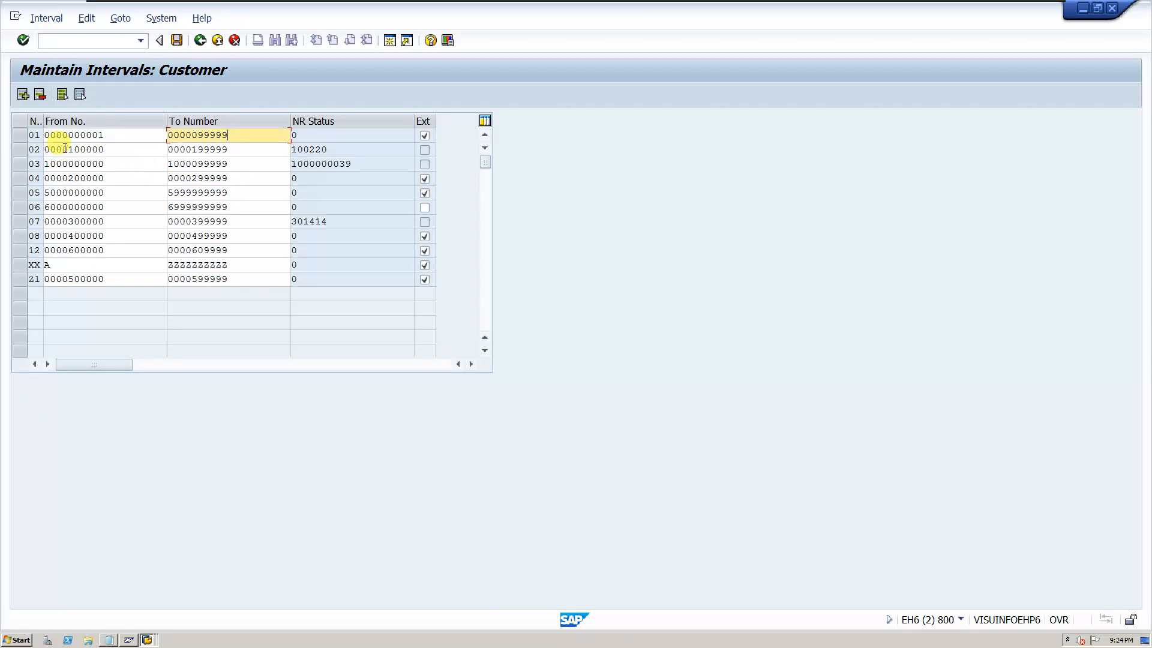
Step: Compare the number status of customer number interval 02 with the customer number in MK industries' sales area data
{"action": "left_click", "coordinate": [20, 148]}
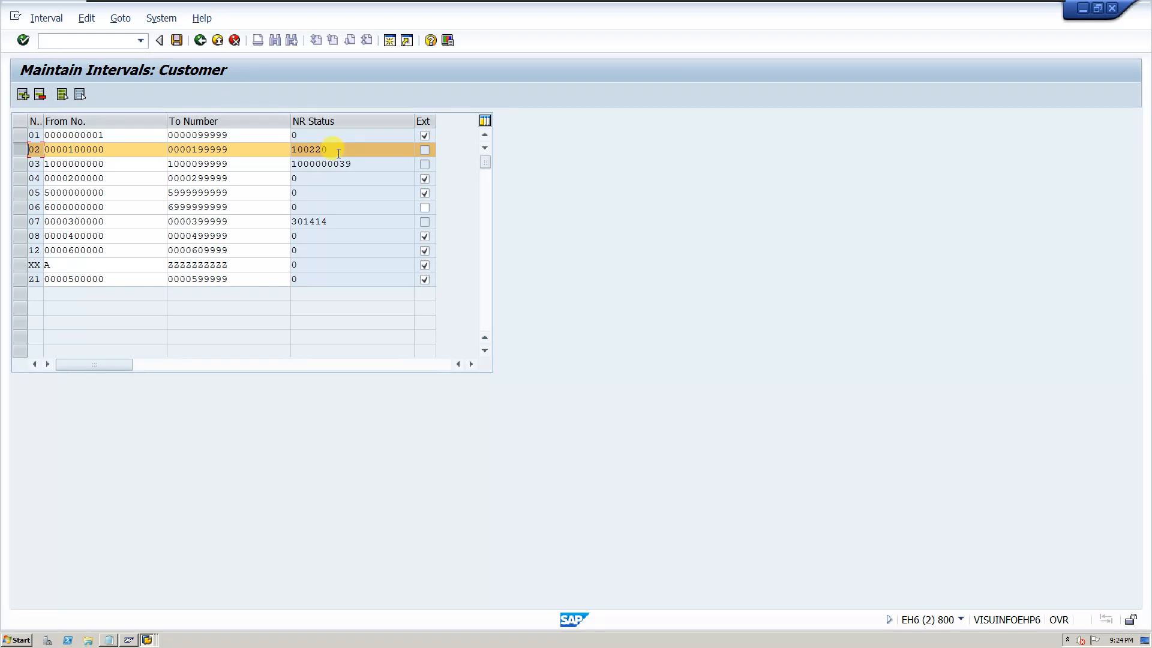
{"action": "left_click_drag", "start_coordinate": [312, 148], "coordinate": [260, 147]}
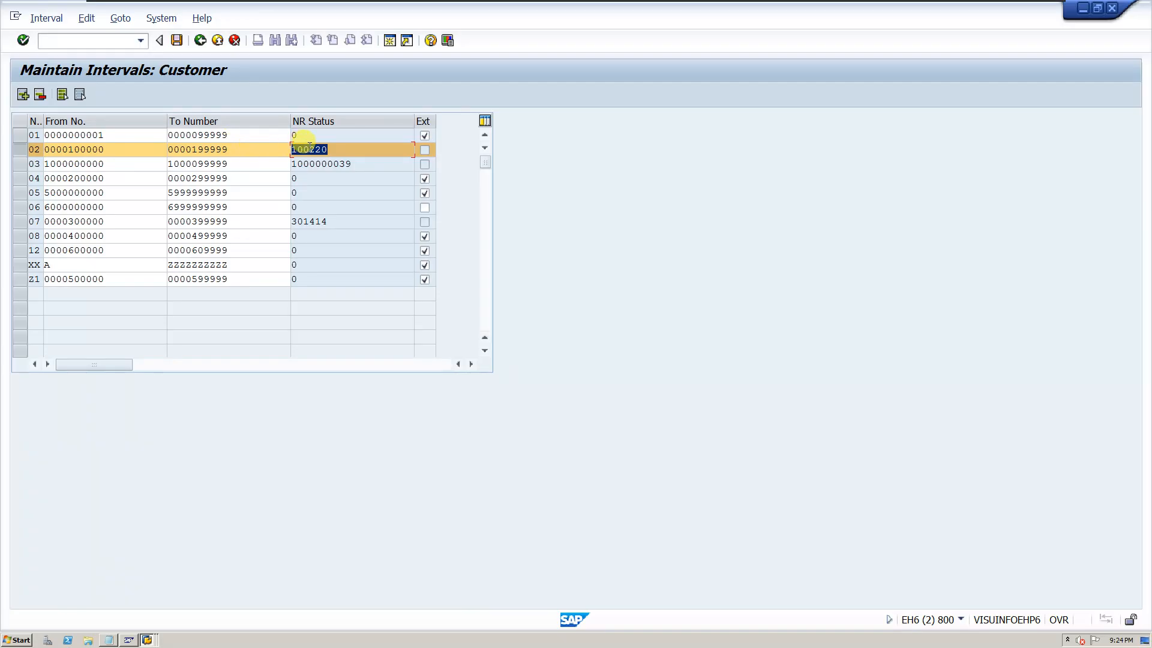
{"action": "left_click_drag", "start_coordinate": [332, 152], "coordinate": [290, 154]}
{"action": "left_click", "coordinate": [148, 640]}
{"action": "left_click", "coordinate": [150, 641]}
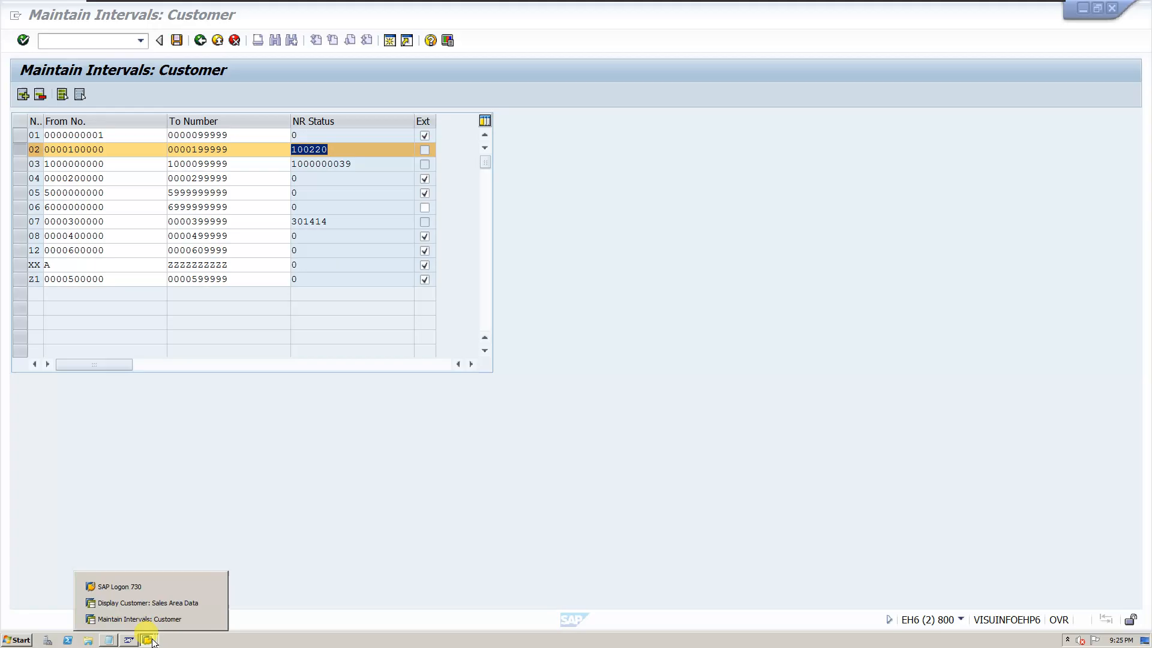
{"action": "left_click", "coordinate": [139, 602]}
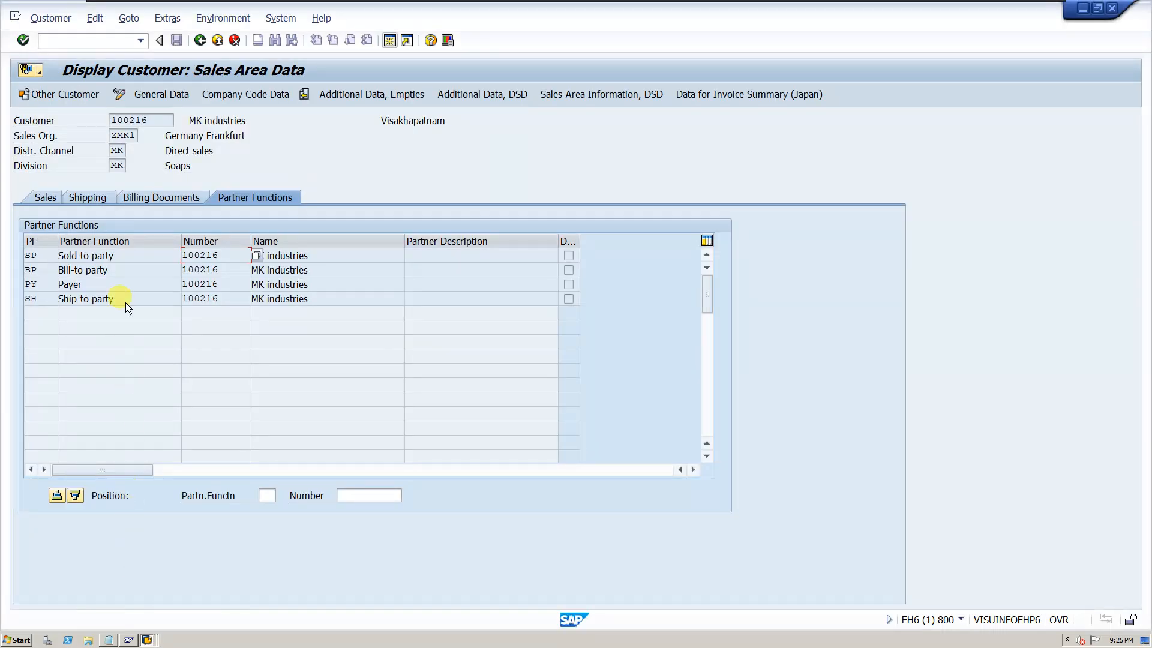
{"action": "double_click", "coordinate": [129, 120]}
{"action": "left_click", "coordinate": [147, 639]}
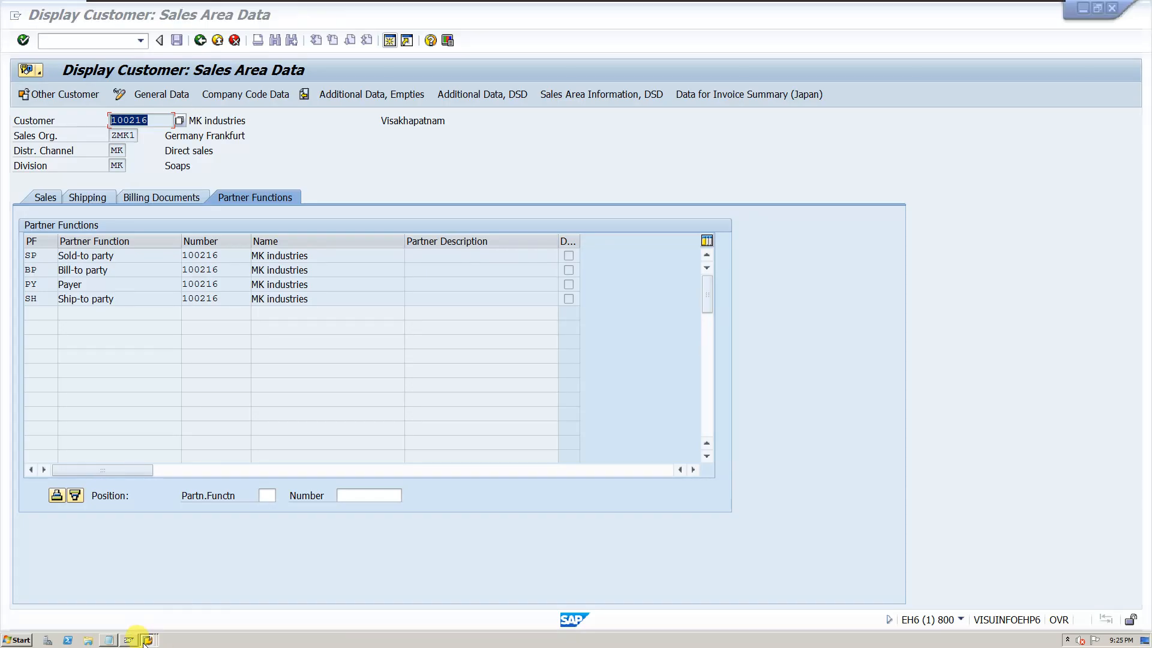
{"action": "left_click", "coordinate": [155, 621]}
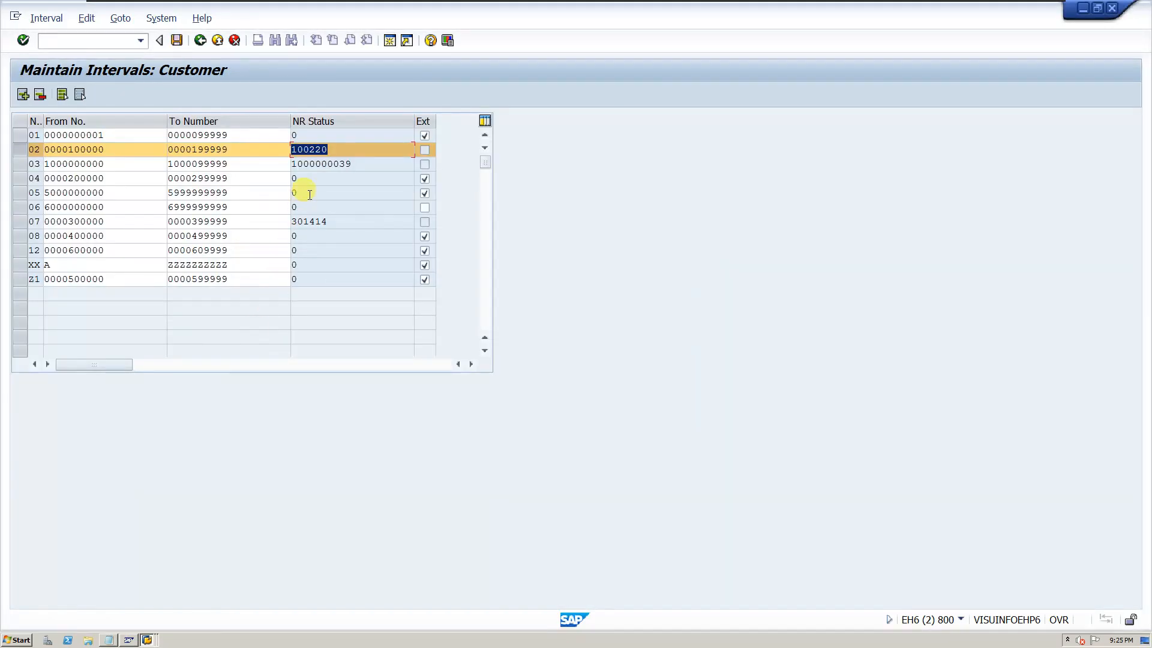
Step: Examine interval 02's current number status against its From and To number limits
{"action": "left_click_drag", "start_coordinate": [331, 147], "coordinate": [278, 148]}
{"action": "left_click", "coordinate": [126, 156]}
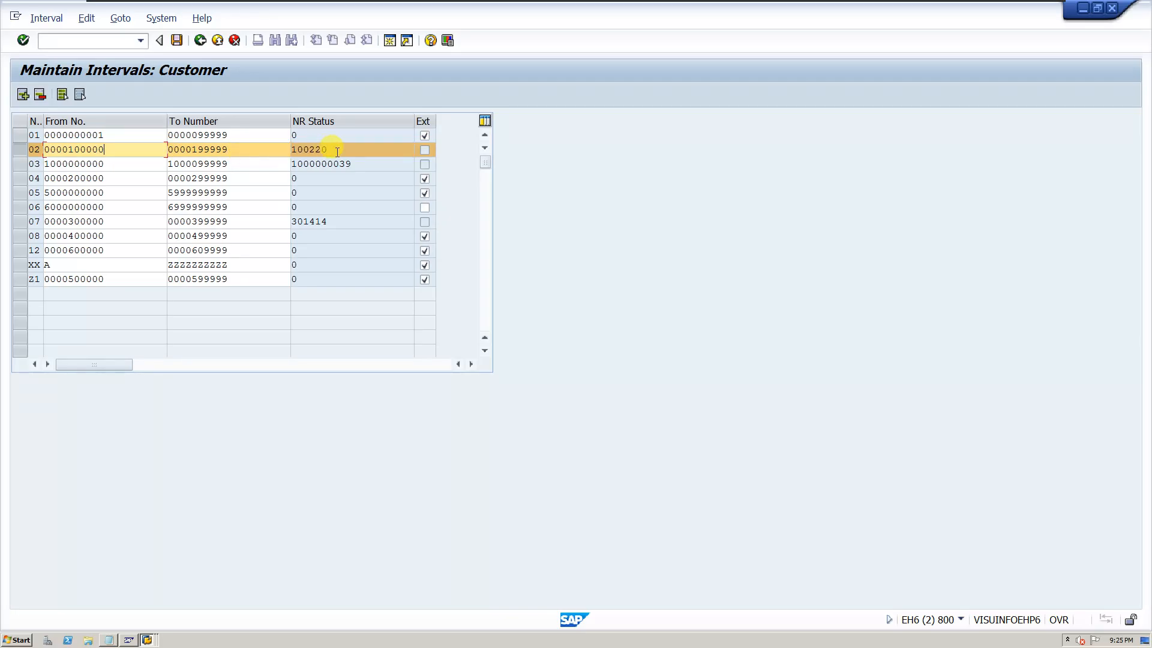
{"action": "left_click_drag", "start_coordinate": [330, 149], "coordinate": [275, 156]}
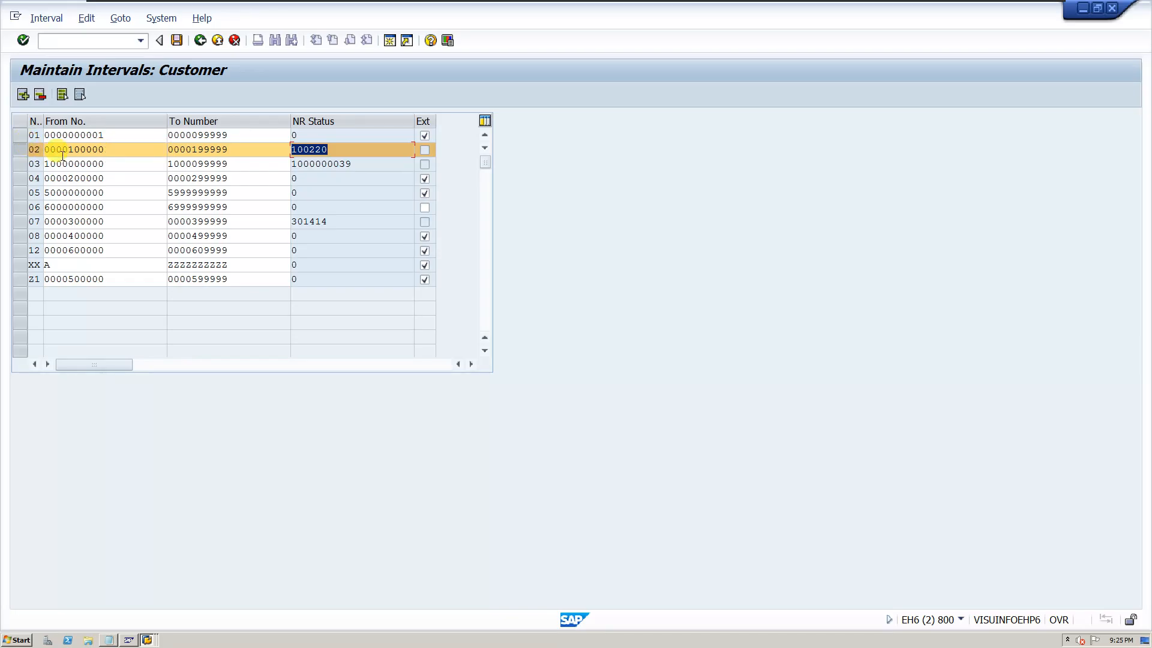
{"action": "left_click", "coordinate": [103, 150]}
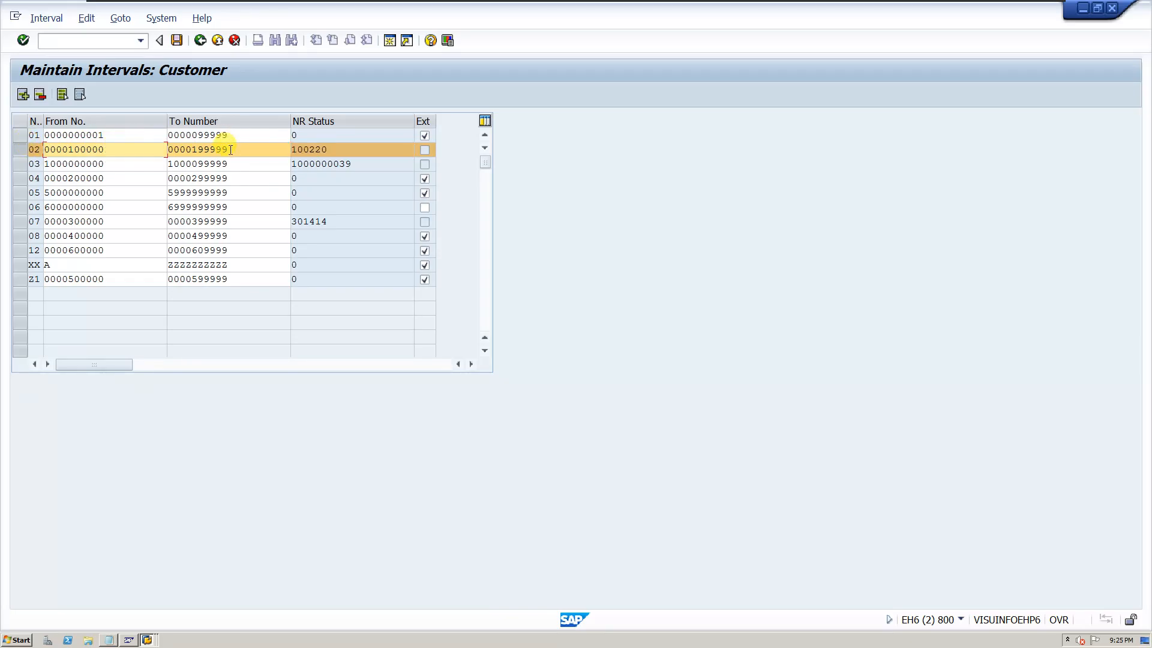
{"action": "left_click", "coordinate": [231, 149]}
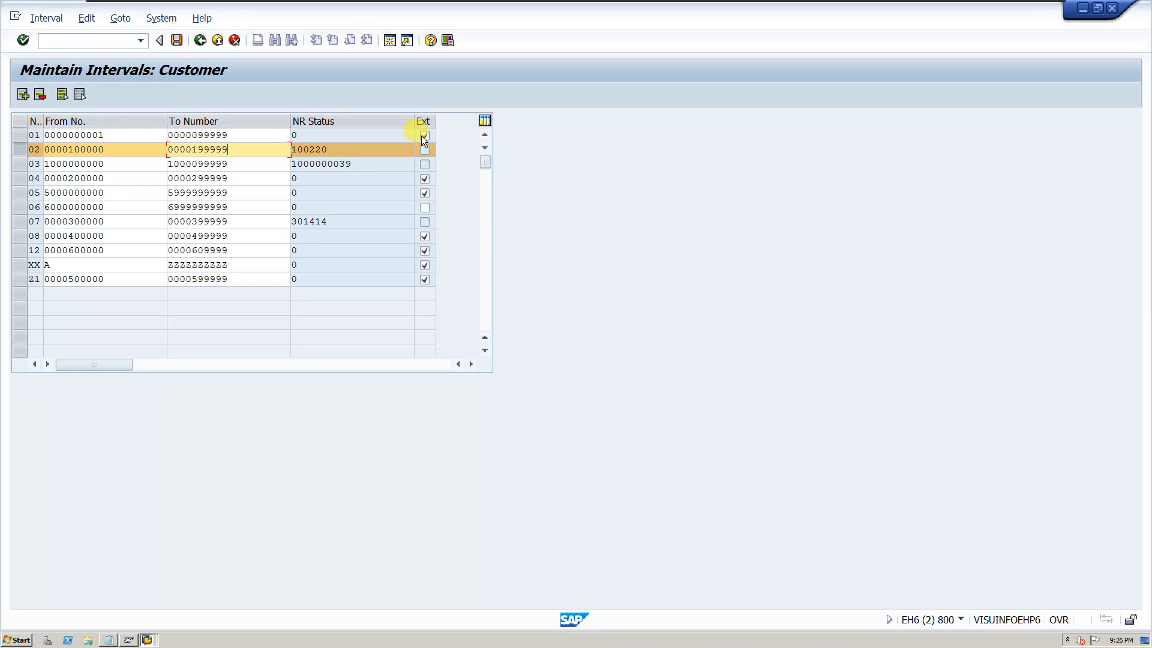
Step: Examine interval 01's From and To number limits and its external numbering indicator
{"action": "left_click", "coordinate": [21, 133]}
{"action": "left_click", "coordinate": [25, 148]}
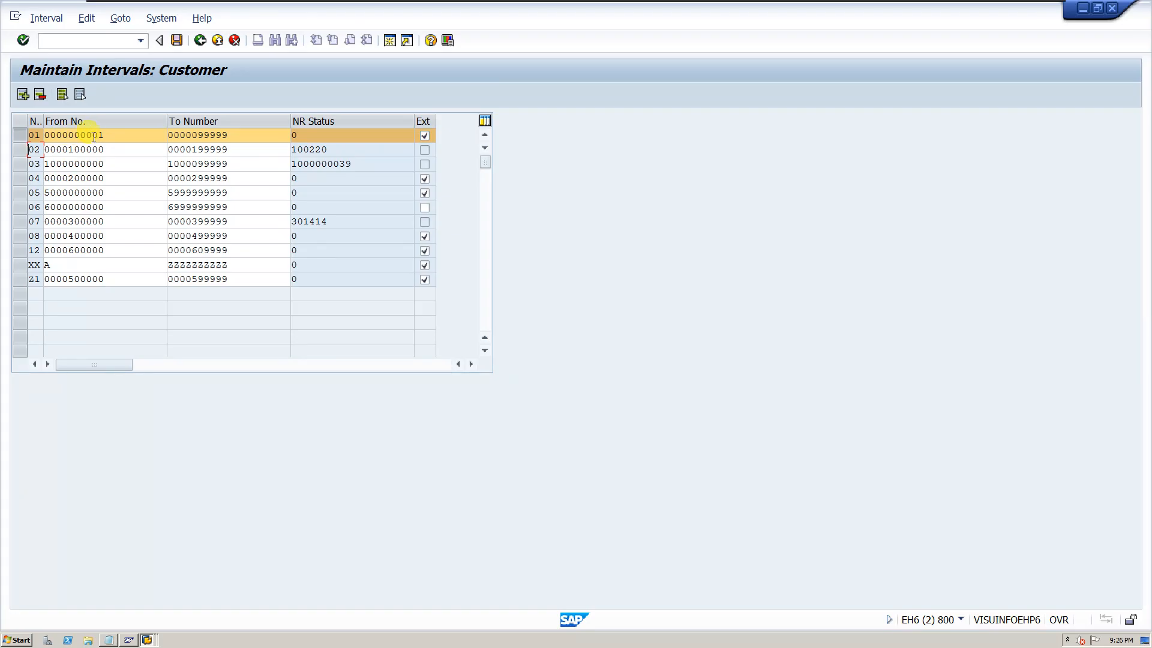
{"action": "double_click", "coordinate": [228, 137]}
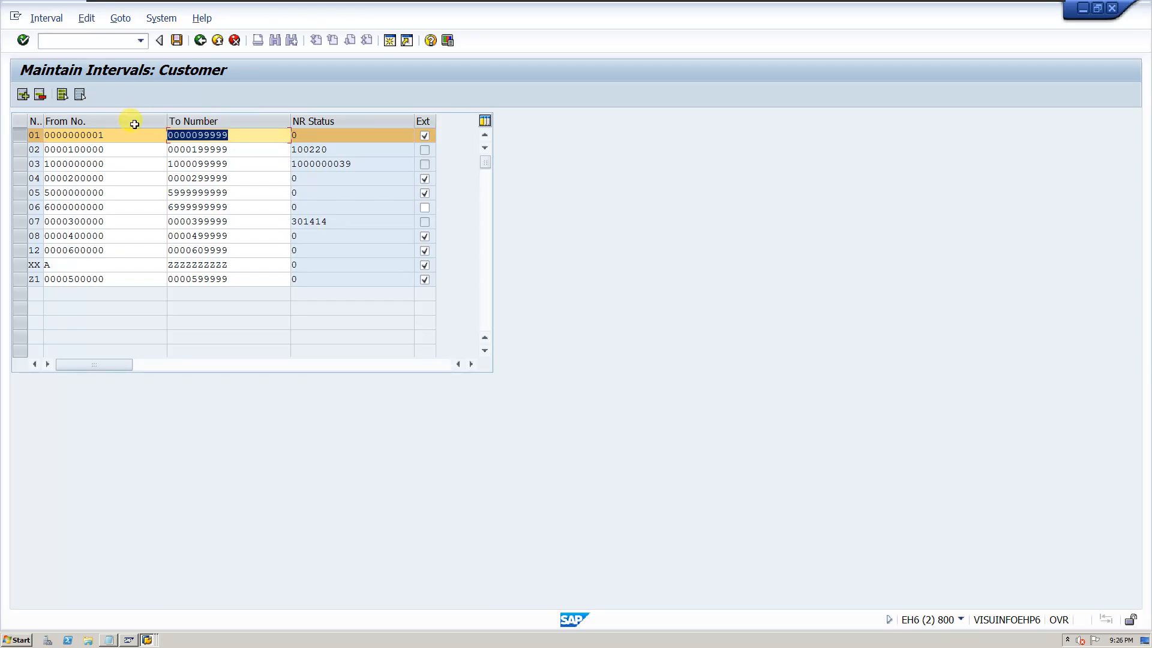
{"action": "double_click", "coordinate": [96, 134]}
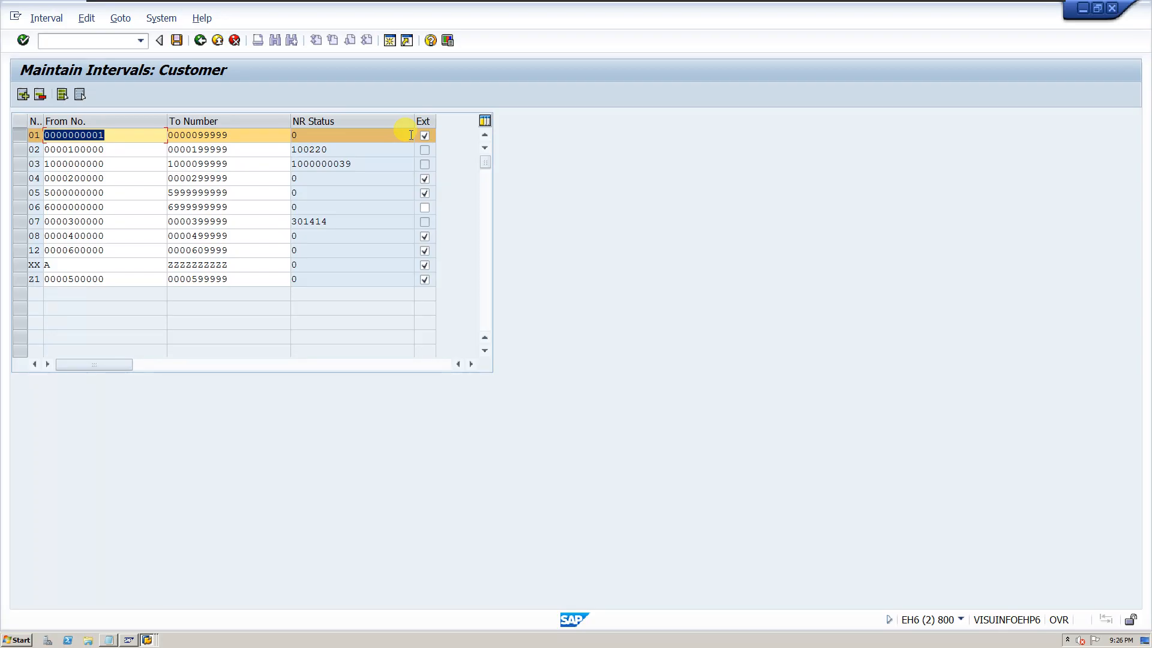
{"action": "left_click", "coordinate": [154, 136]}
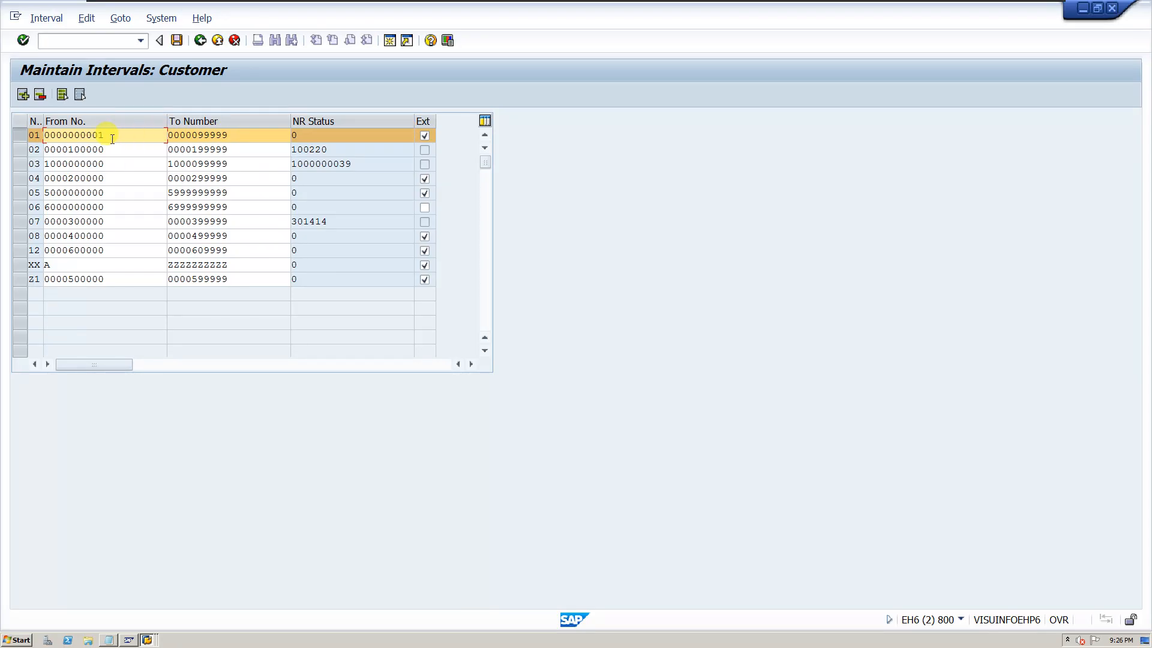
{"action": "left_click", "coordinate": [208, 137]}
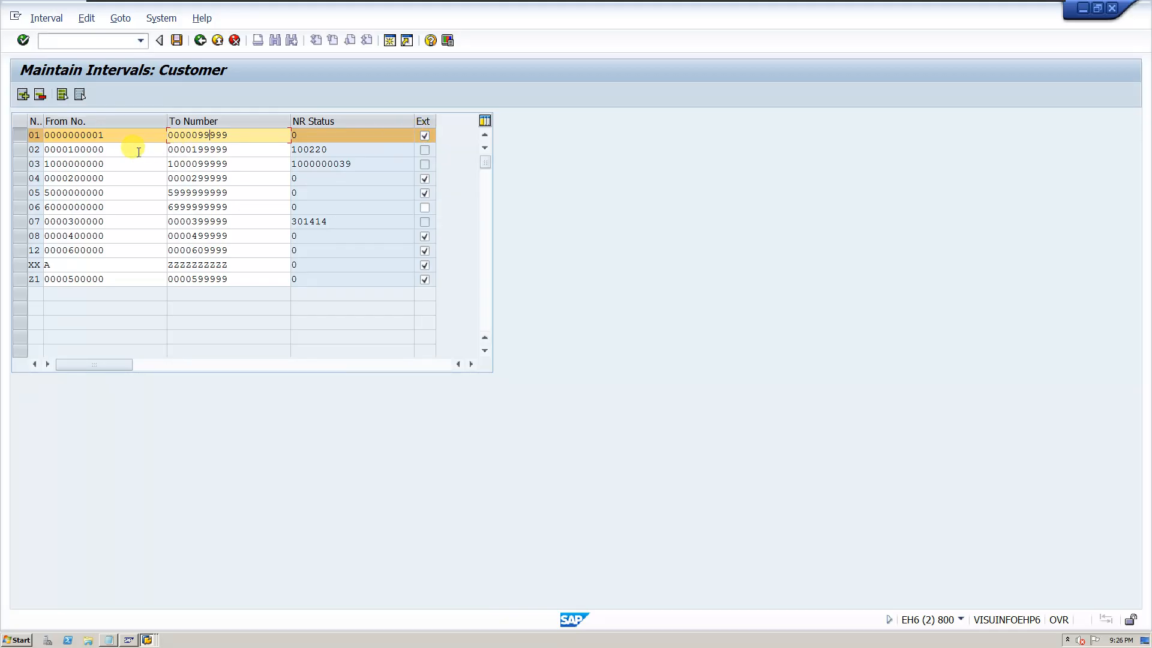
Step: Review interval 02's number limits and external numbering indicator in comparison with interval 01
{"action": "left_click", "coordinate": [65, 148]}
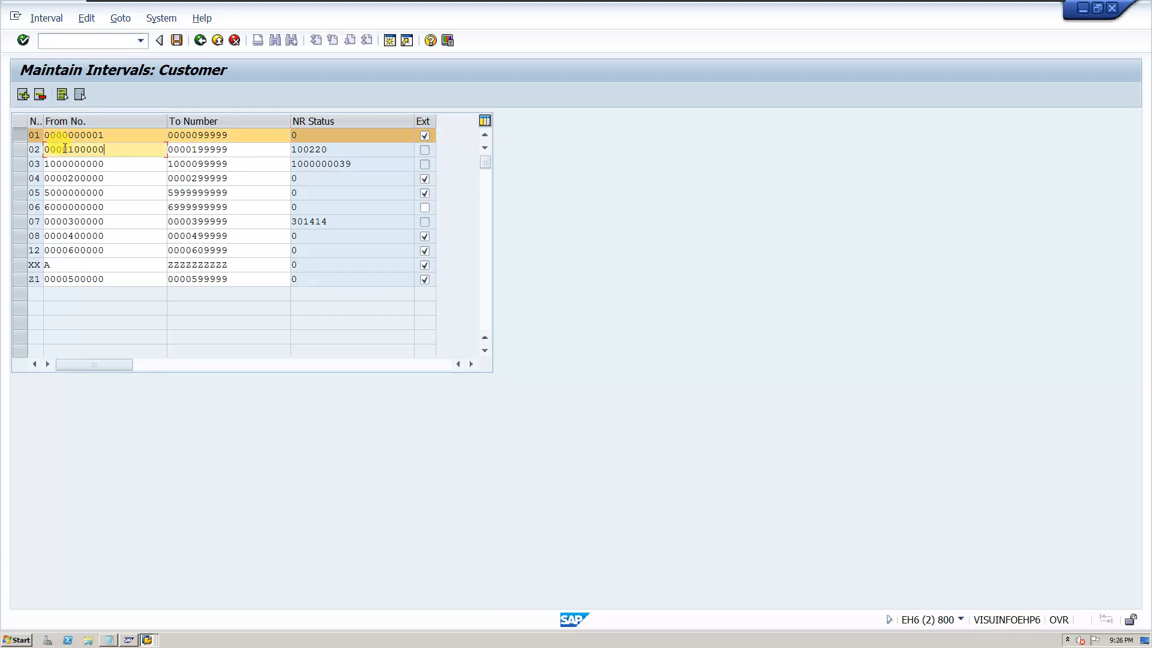
{"action": "left_click", "coordinate": [21, 155]}
{"action": "left_click", "coordinate": [19, 134]}
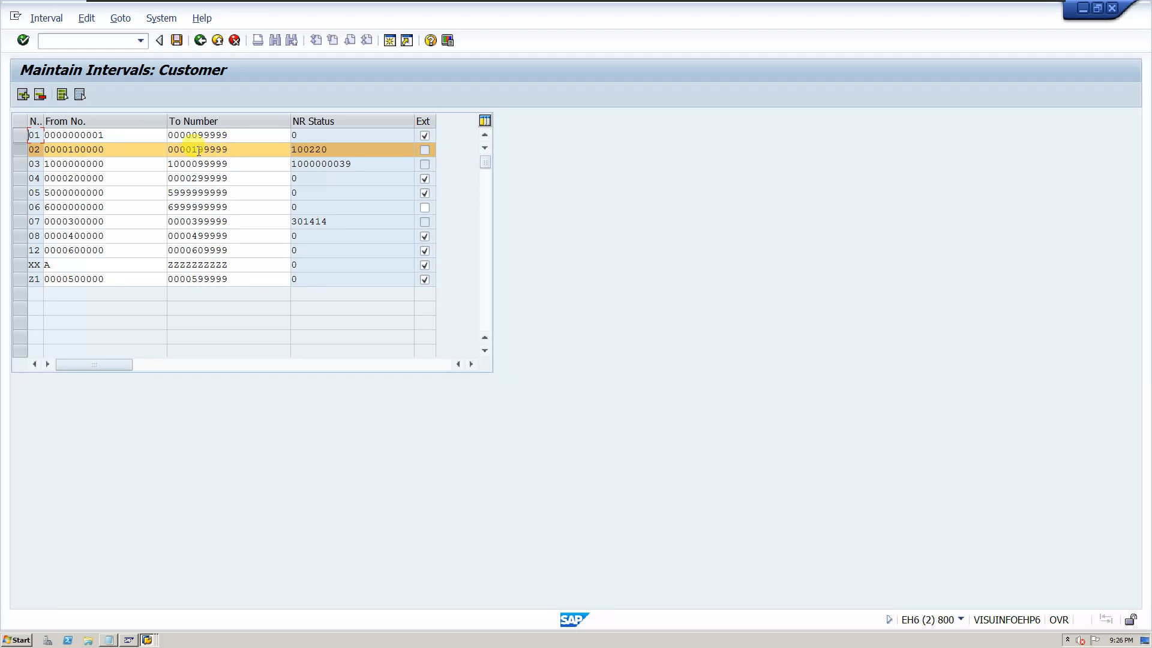
{"action": "left_click", "coordinate": [232, 148]}
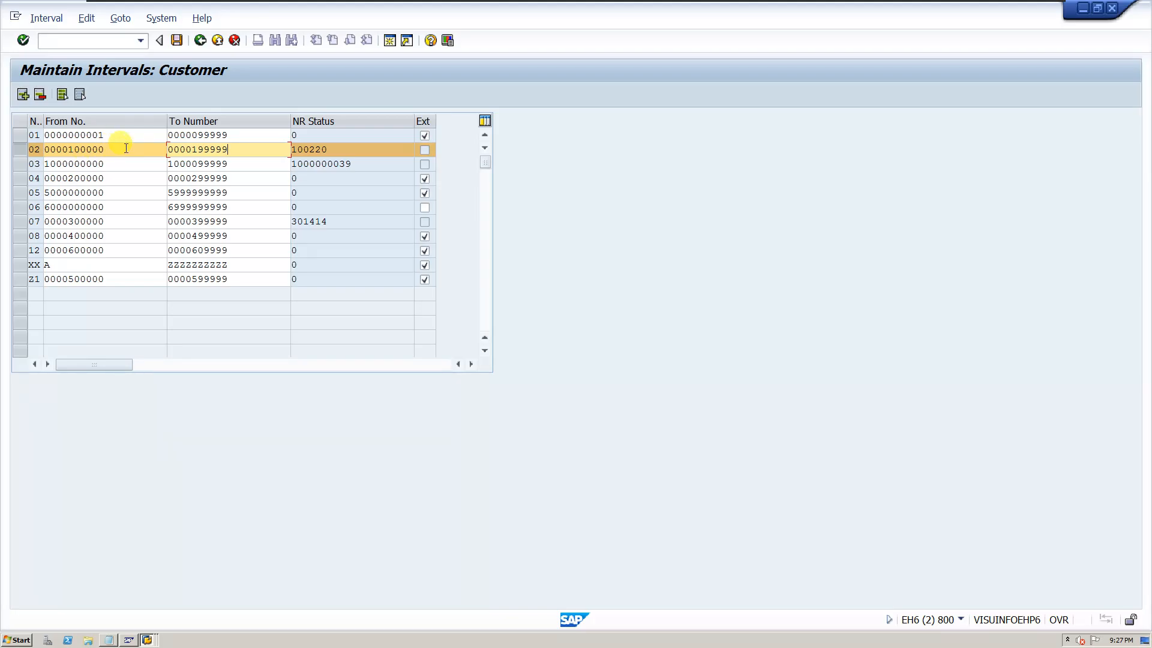
{"action": "left_click", "coordinate": [126, 149]}
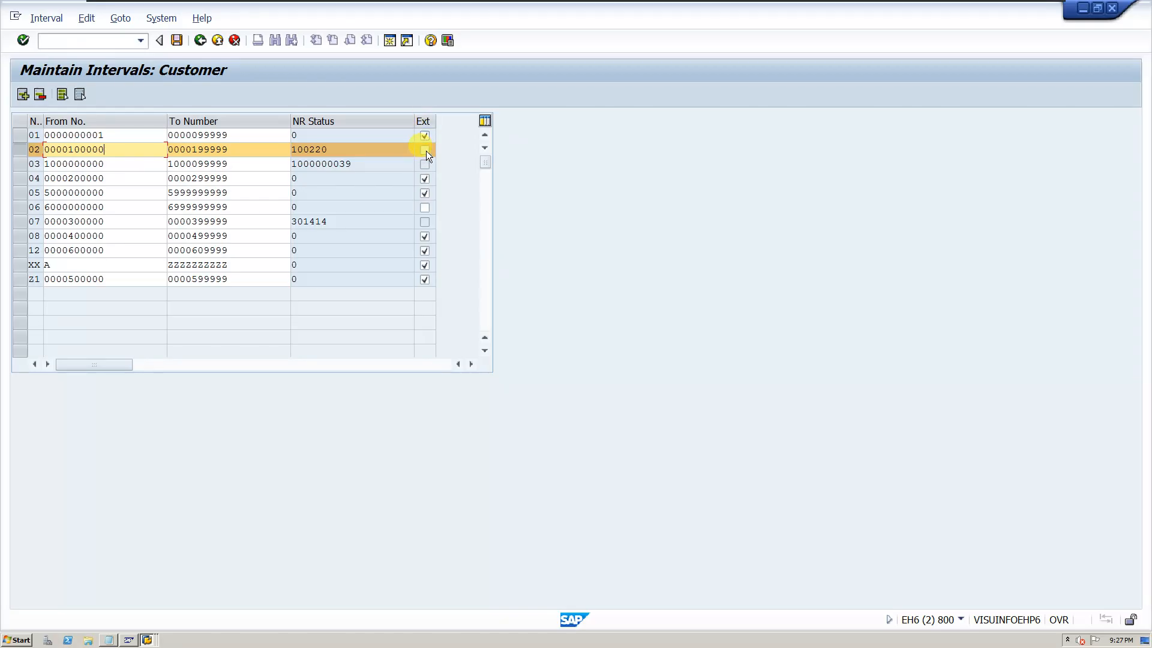
{"action": "left_click", "coordinate": [232, 149]}
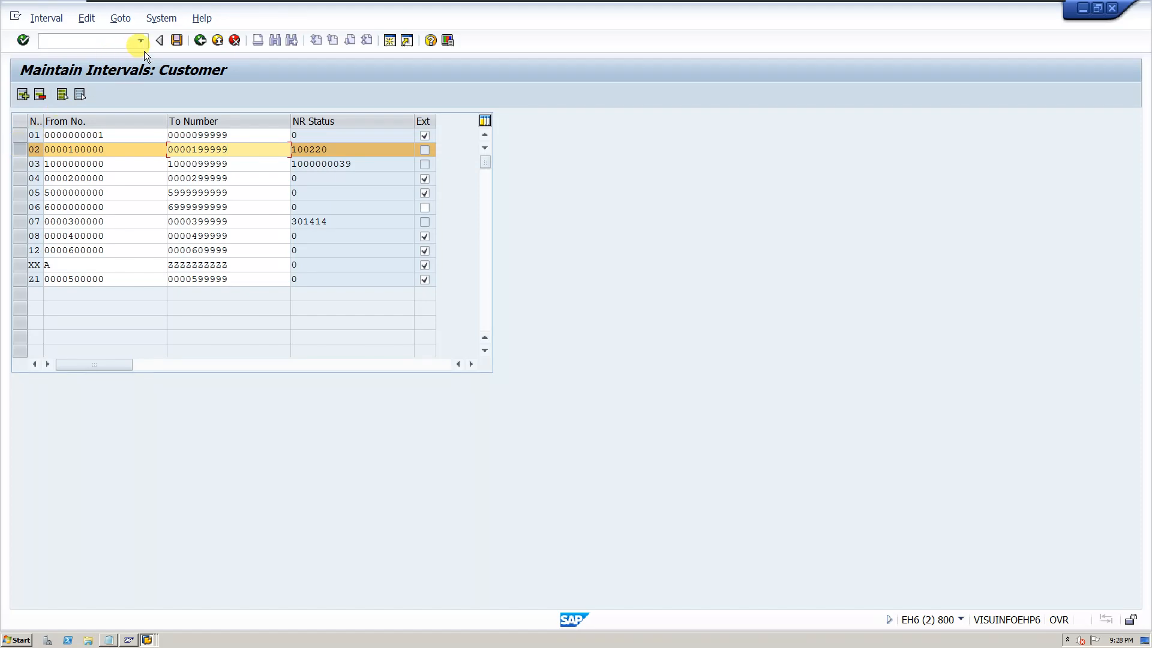
Step: Open Assign Number Ranges to Customer Account Groups and position to account group ZMAR to check its assigned number range
{"action": "left_click", "coordinate": [200, 39]}
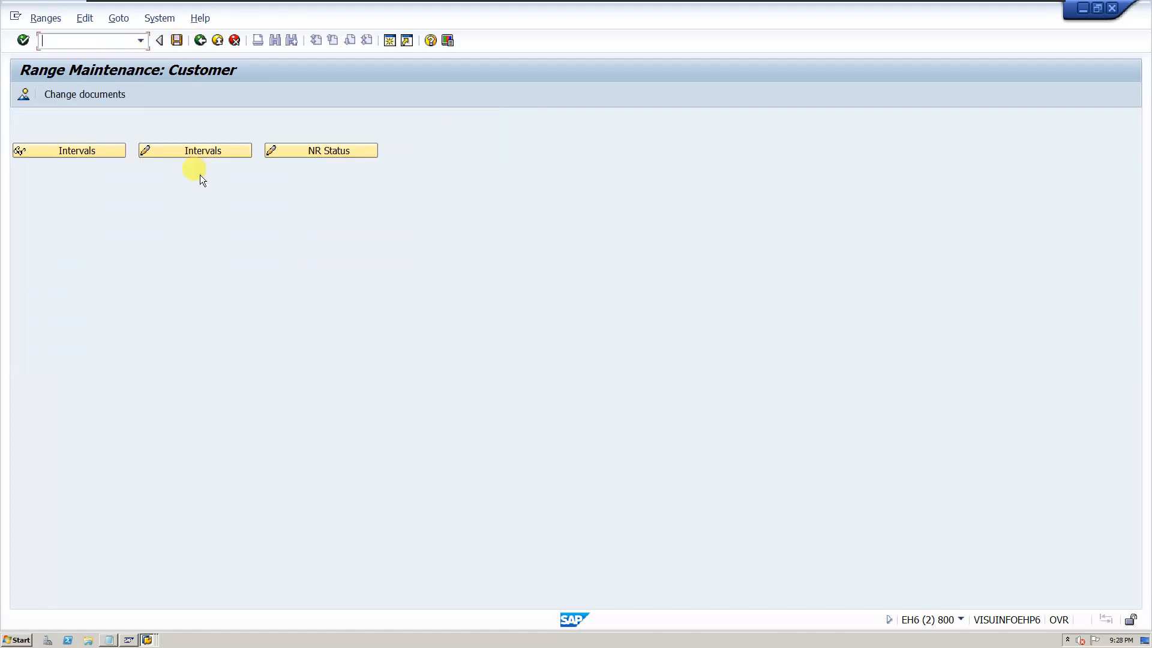
{"action": "left_click", "coordinate": [202, 40]}
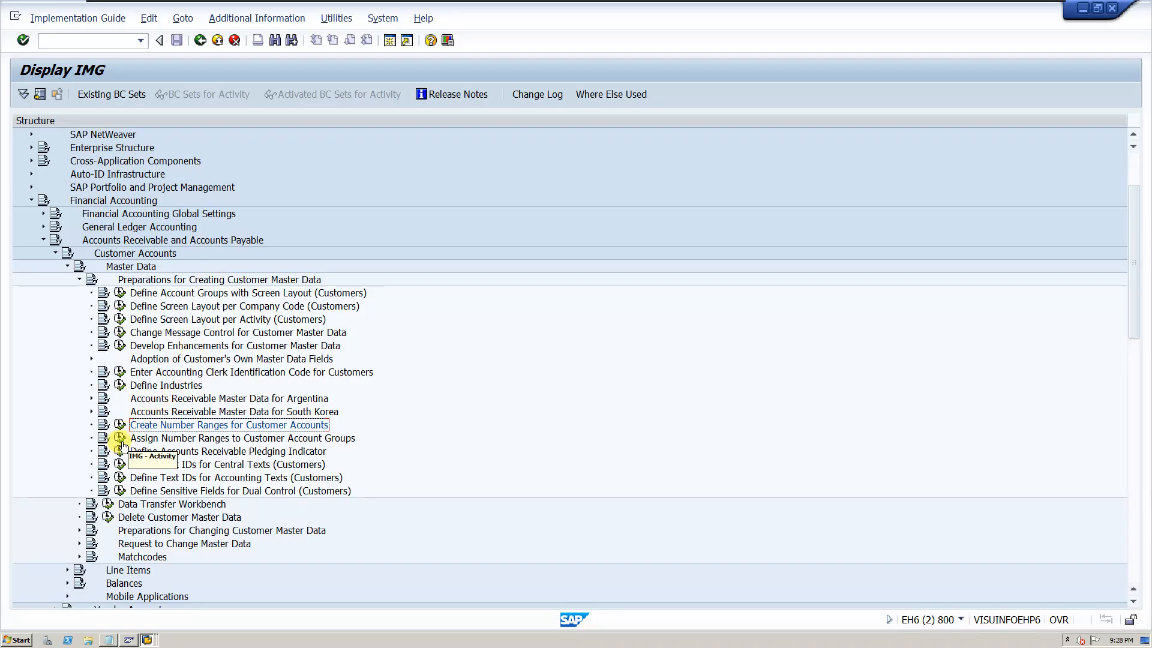
{"action": "left_click", "coordinate": [120, 440]}
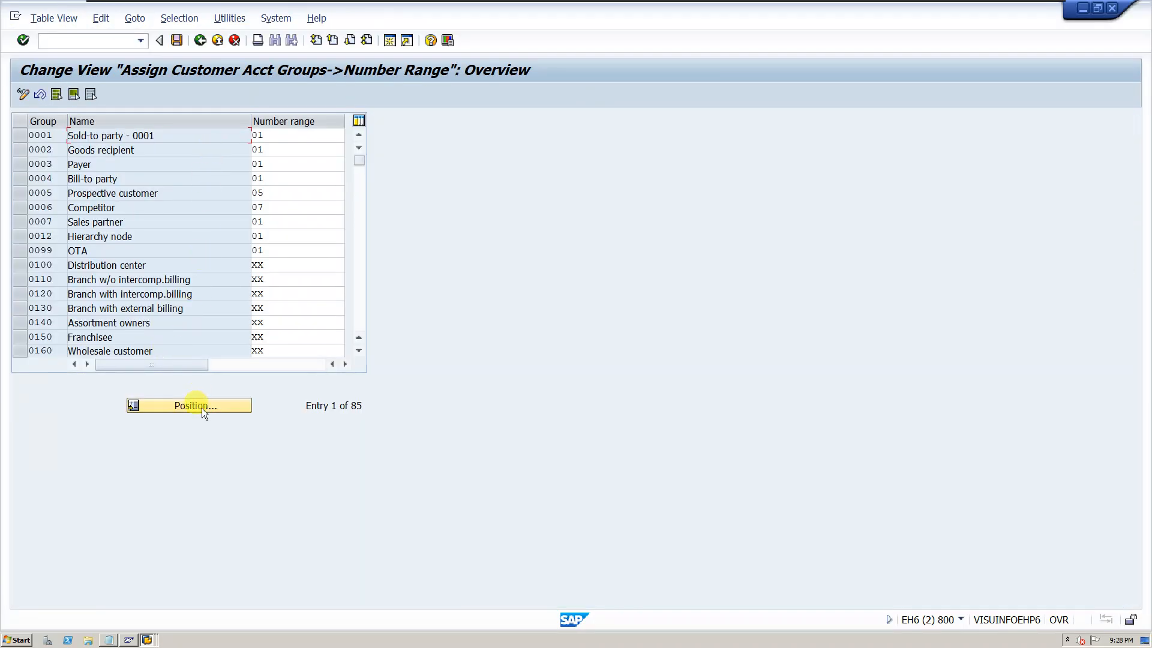
{"action": "left_click", "coordinate": [202, 408]}
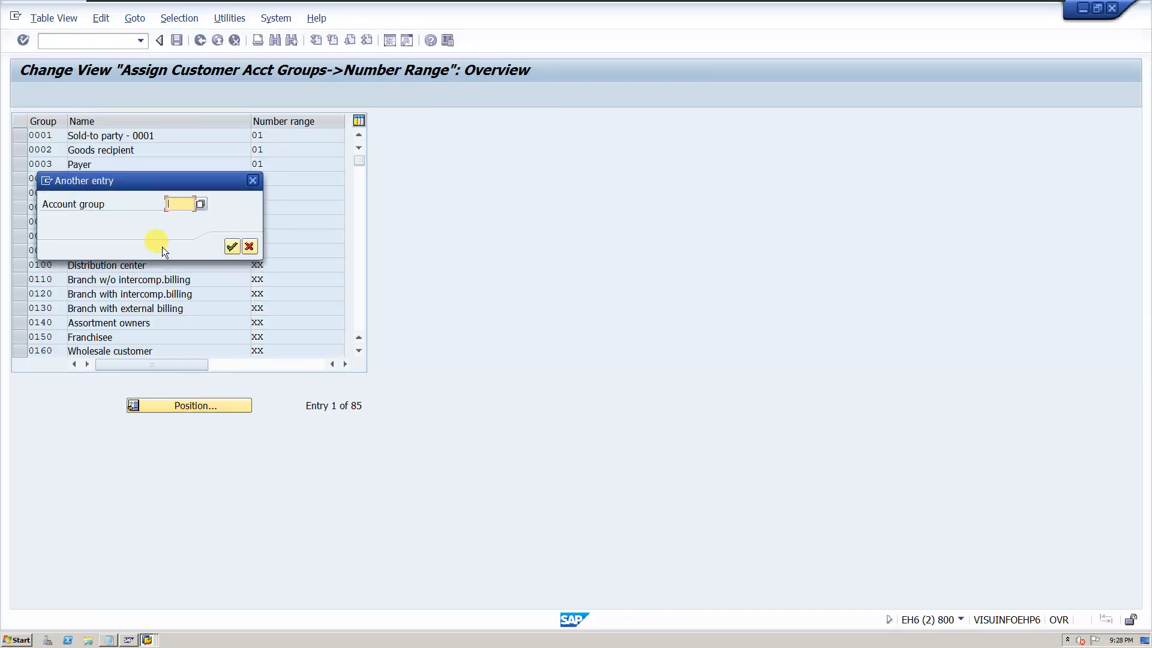
{"action": "key", "text": "BackSpace"}
{"action": "left_click", "coordinate": [182, 219]}
{"action": "left_click", "coordinate": [231, 247]}
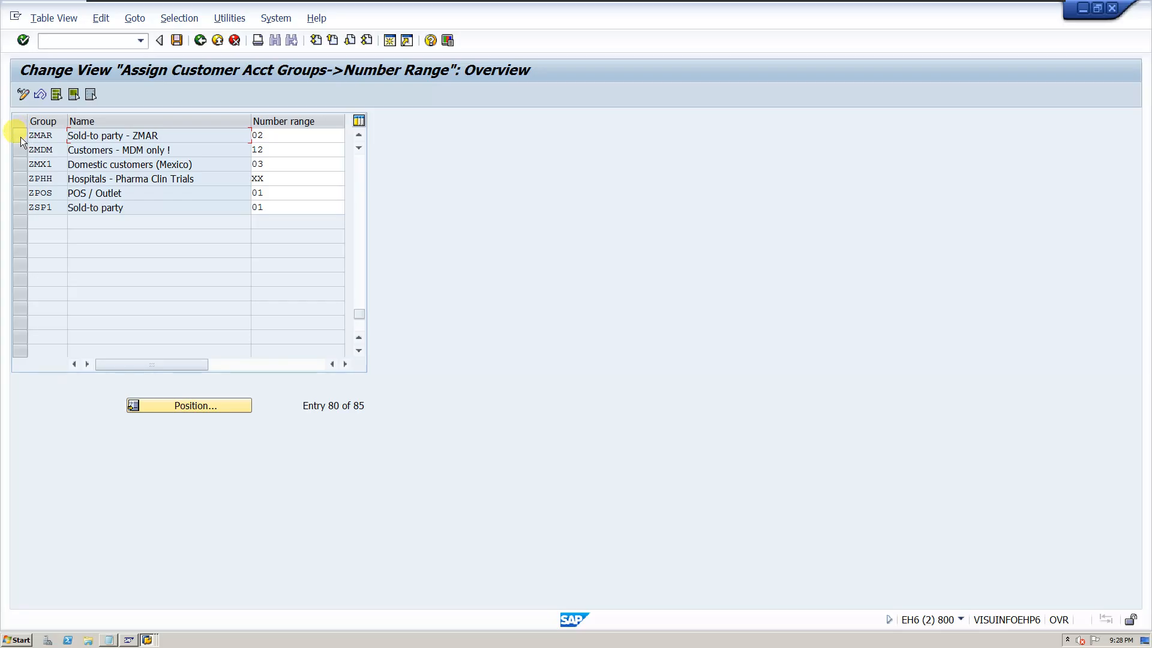
{"action": "left_click", "coordinate": [20, 138]}
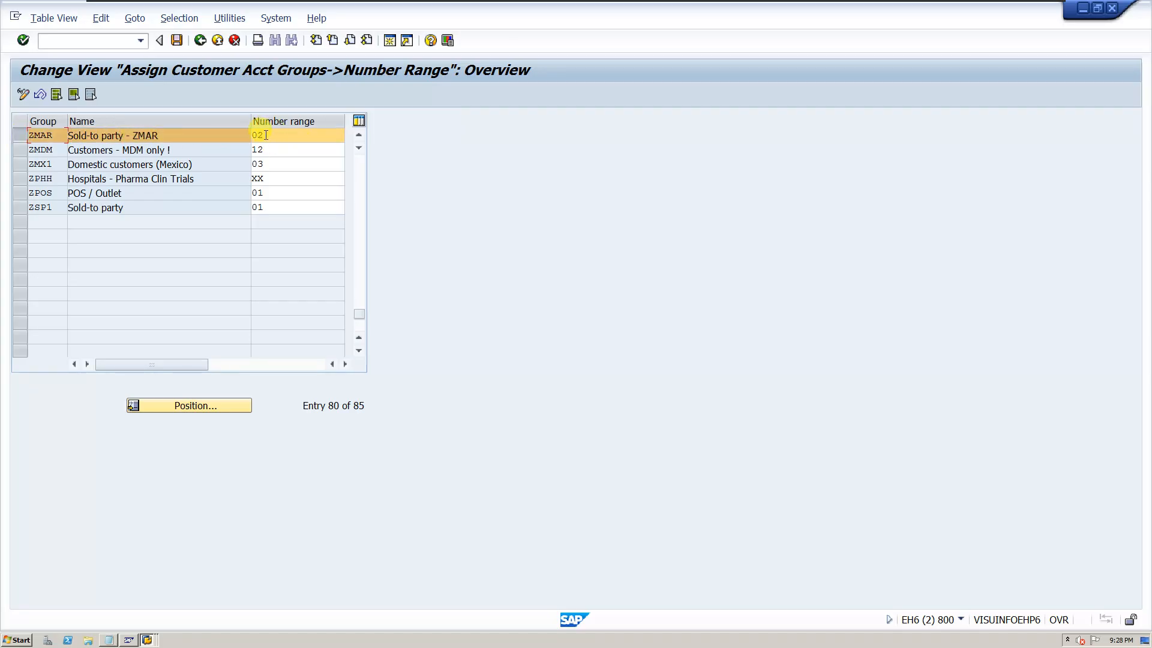
{"action": "left_click_drag", "start_coordinate": [266, 135], "coordinate": [251, 139]}
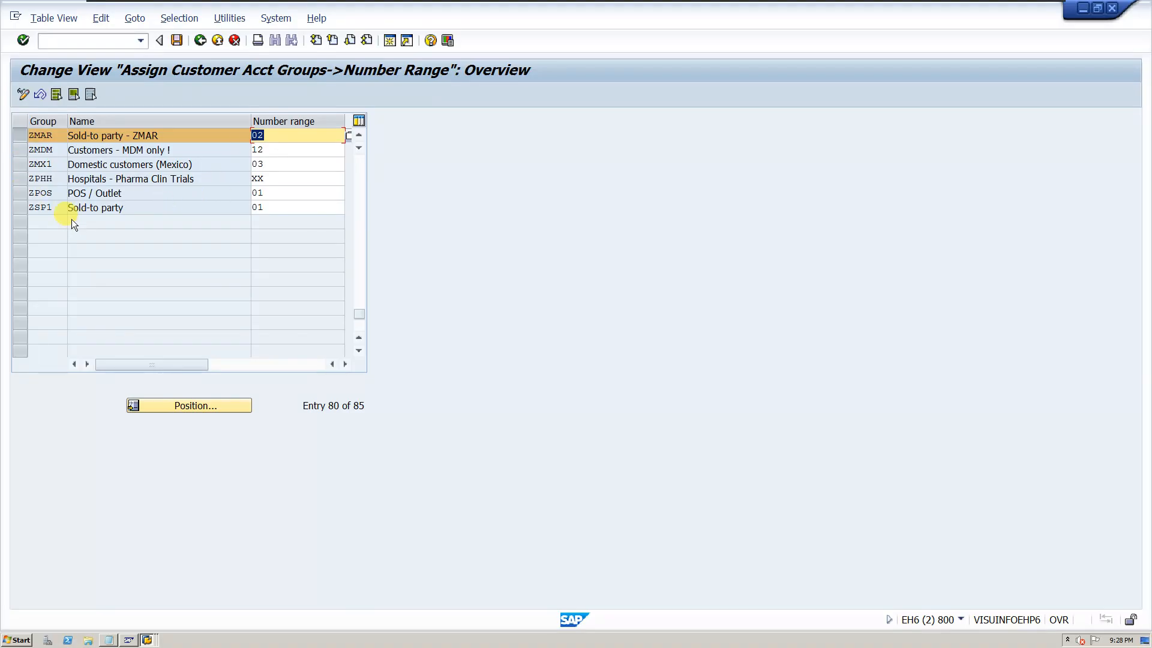
Step: Return to the customizing structure, collapse Financial Accounting, and open Set Up Partner Determination under Sales and Distribution's Basic Functions
{"action": "left_click", "coordinate": [200, 41]}
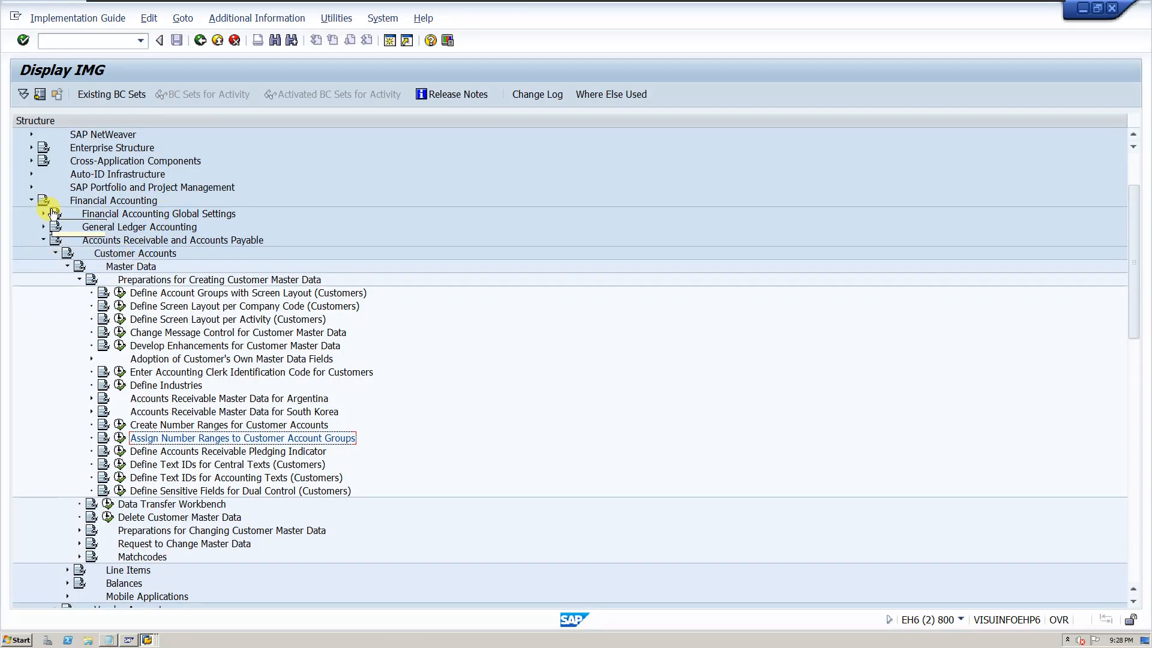
{"action": "left_click", "coordinate": [32, 199]}
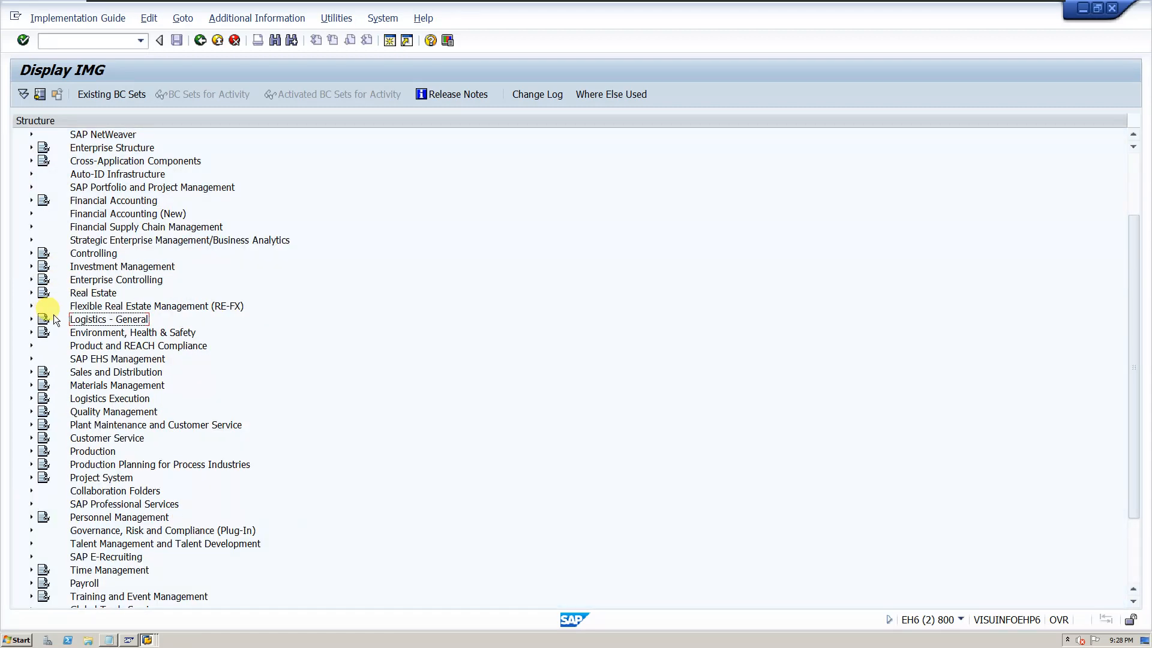
{"action": "scroll", "coordinate": [90, 240], "scroll_direction": "up", "scroll_amount": 3}
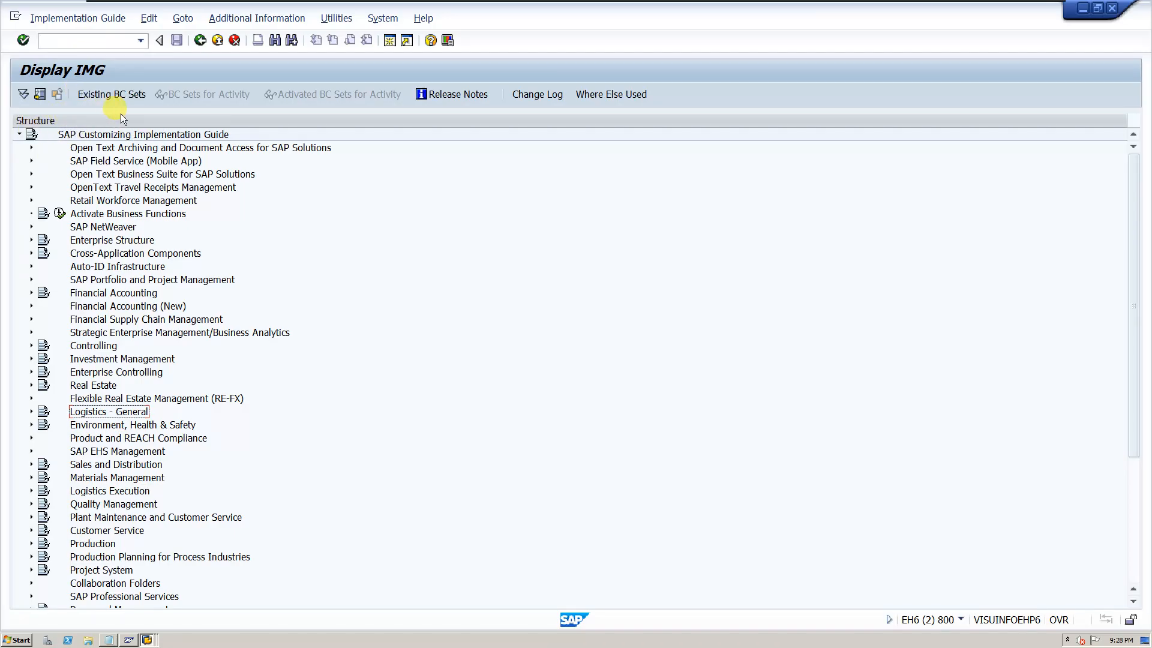
{"action": "left_click", "coordinate": [31, 465]}
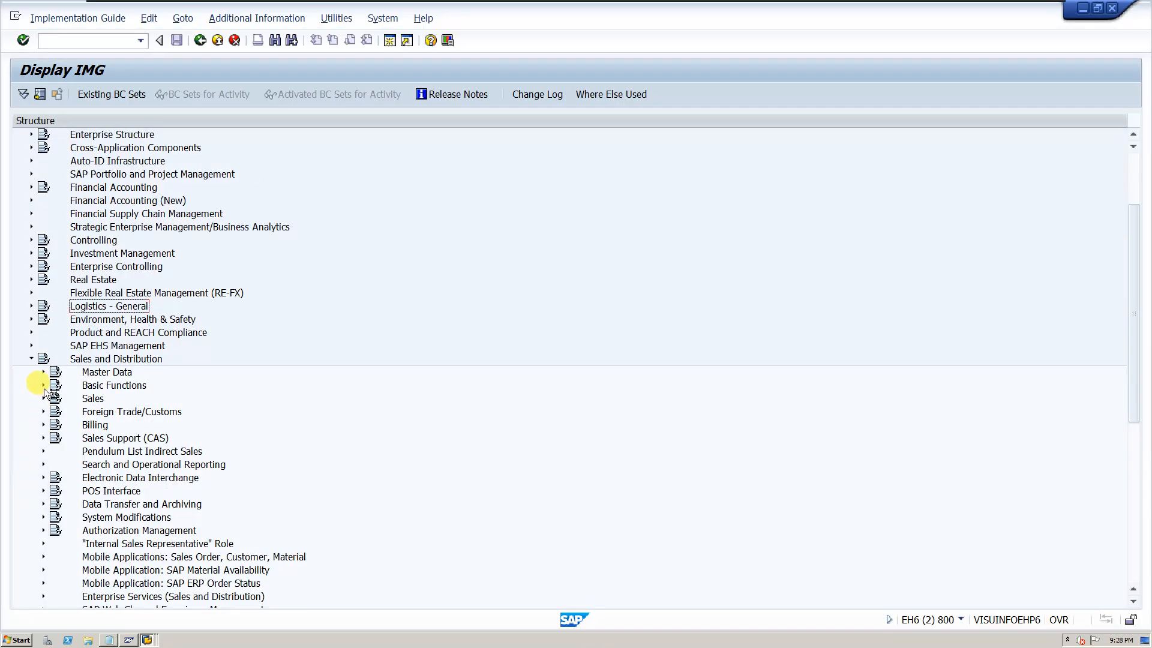
{"action": "left_click", "coordinate": [44, 387]}
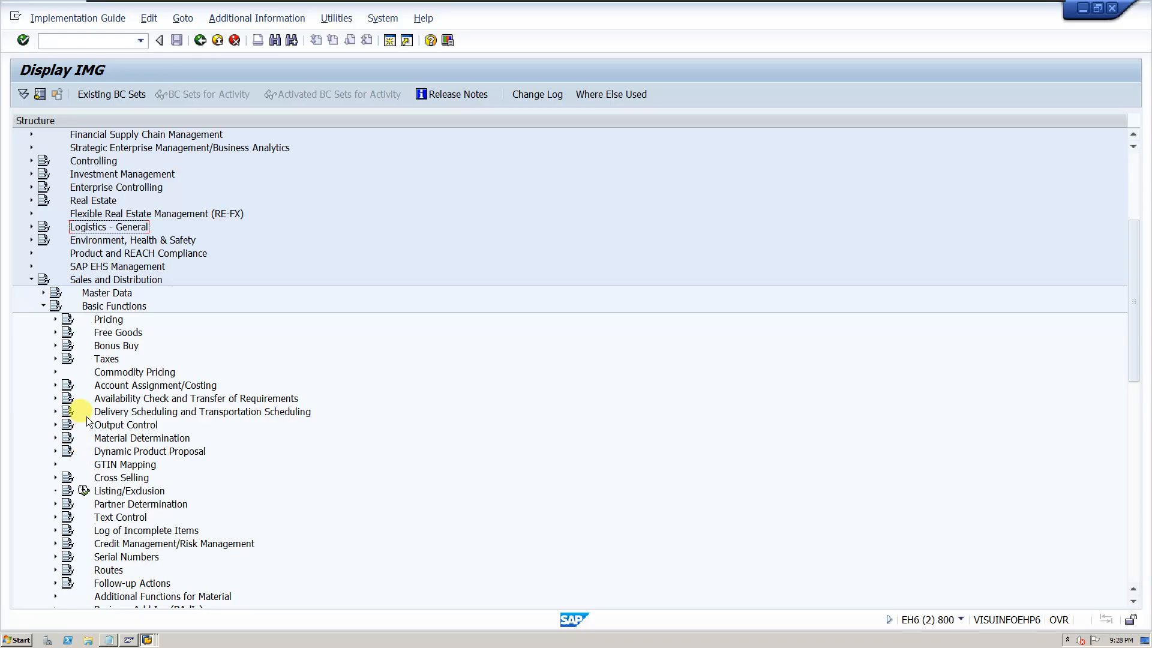
{"action": "scroll", "coordinate": [87, 416], "scroll_direction": "down", "scroll_amount": 1}
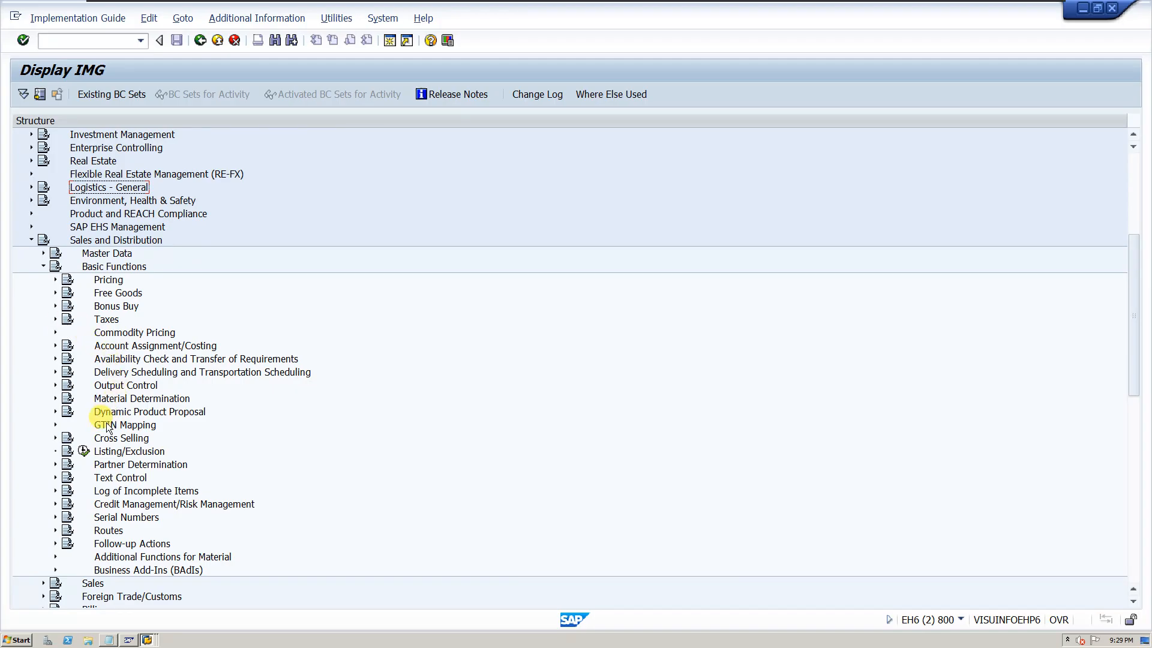
{"action": "left_click", "coordinate": [55, 464]}
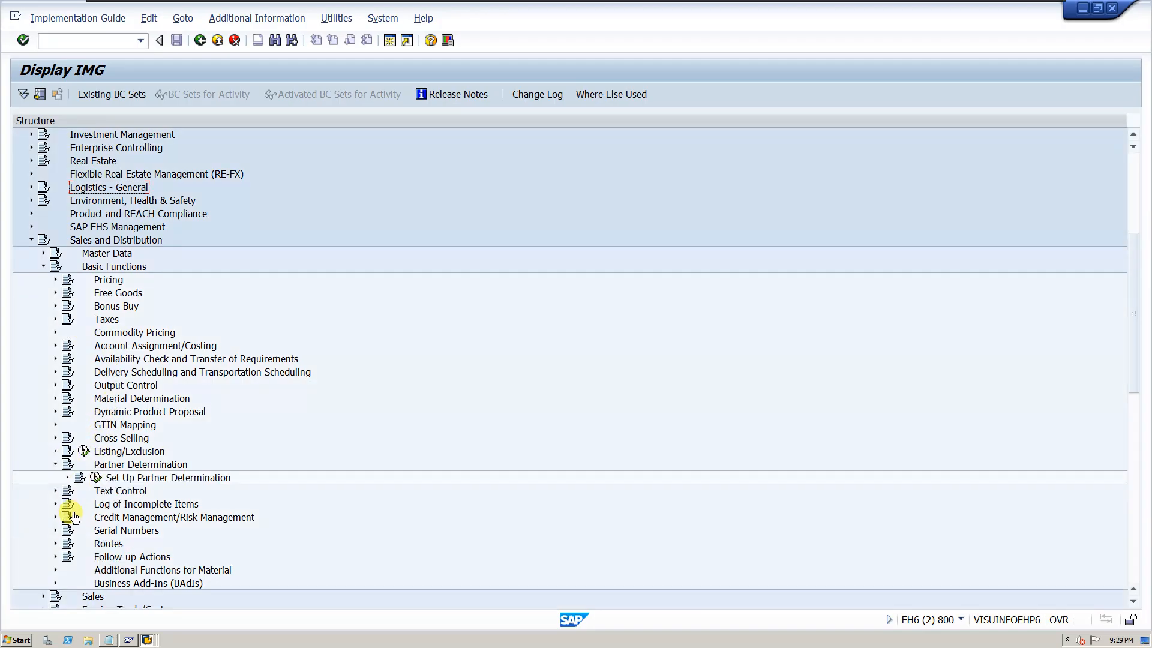
{"action": "left_click", "coordinate": [94, 477]}
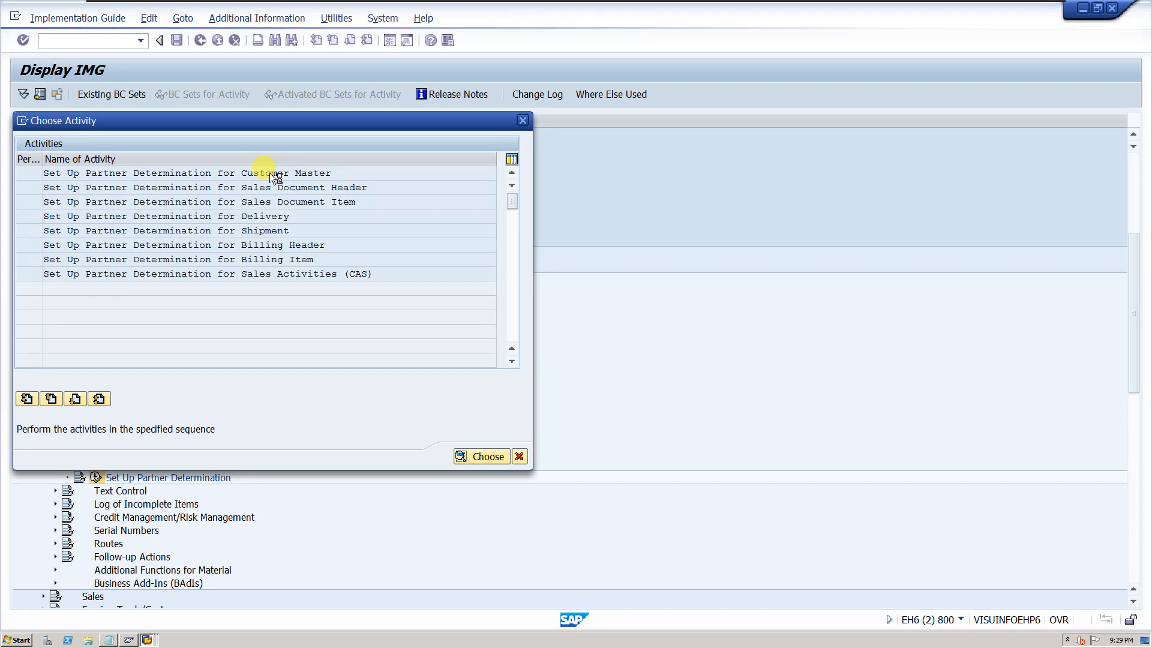
Step: Open Set Up Partner Determination for Customer Master and widen the dialog structure area until its full folder names are readable
{"action": "double_click", "coordinate": [269, 173]}
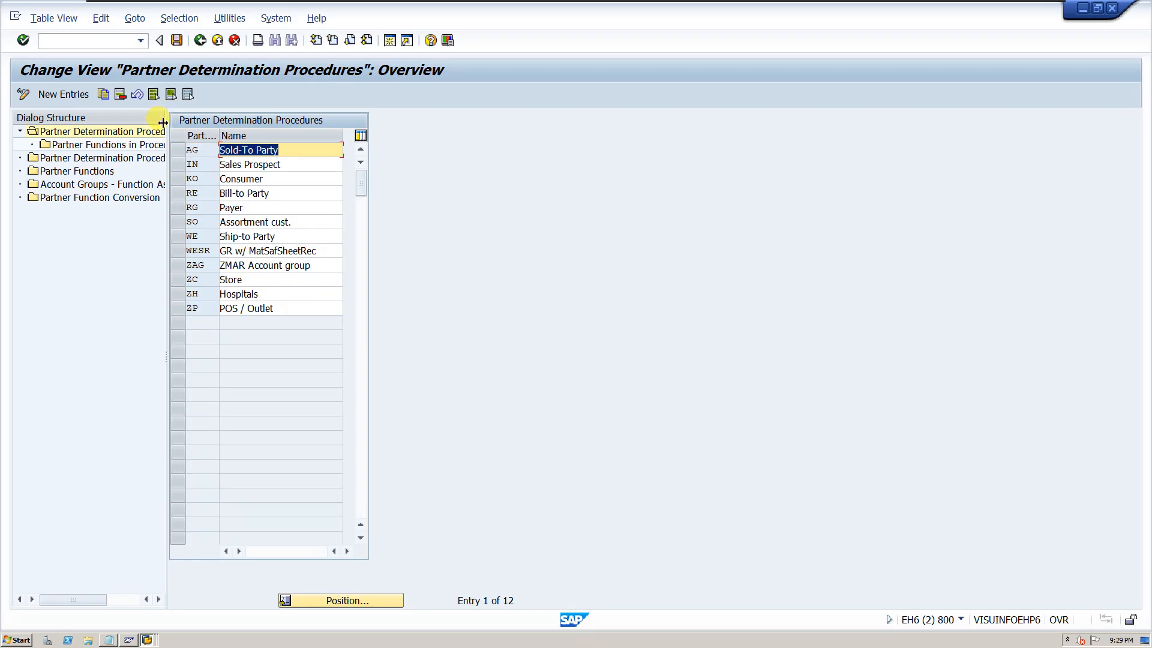
{"action": "left_click_drag", "start_coordinate": [167, 121], "coordinate": [233, 124]}
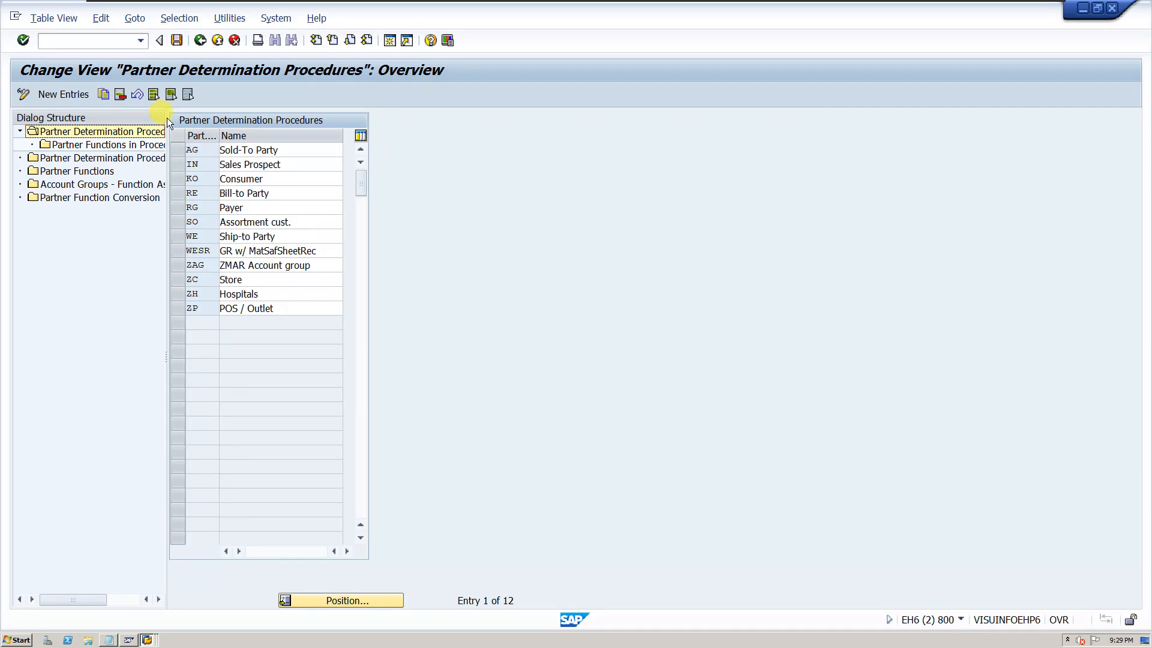
{"action": "left_click_drag", "start_coordinate": [166, 122], "coordinate": [226, 122]}
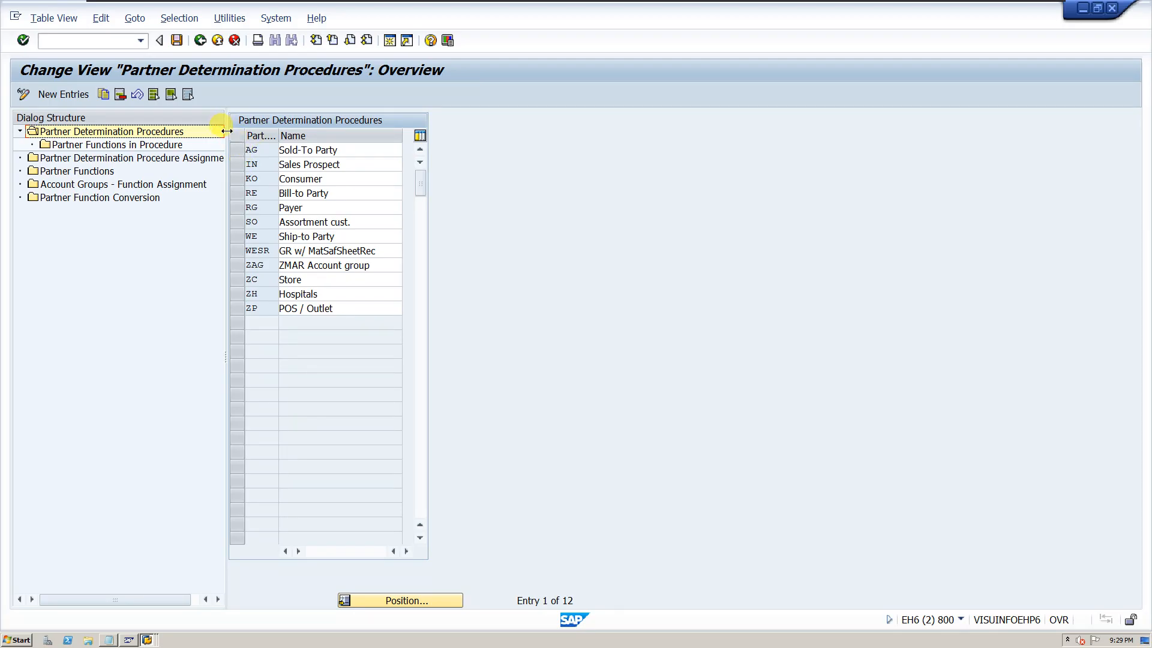
{"action": "left_click_drag", "start_coordinate": [227, 131], "coordinate": [293, 130]}
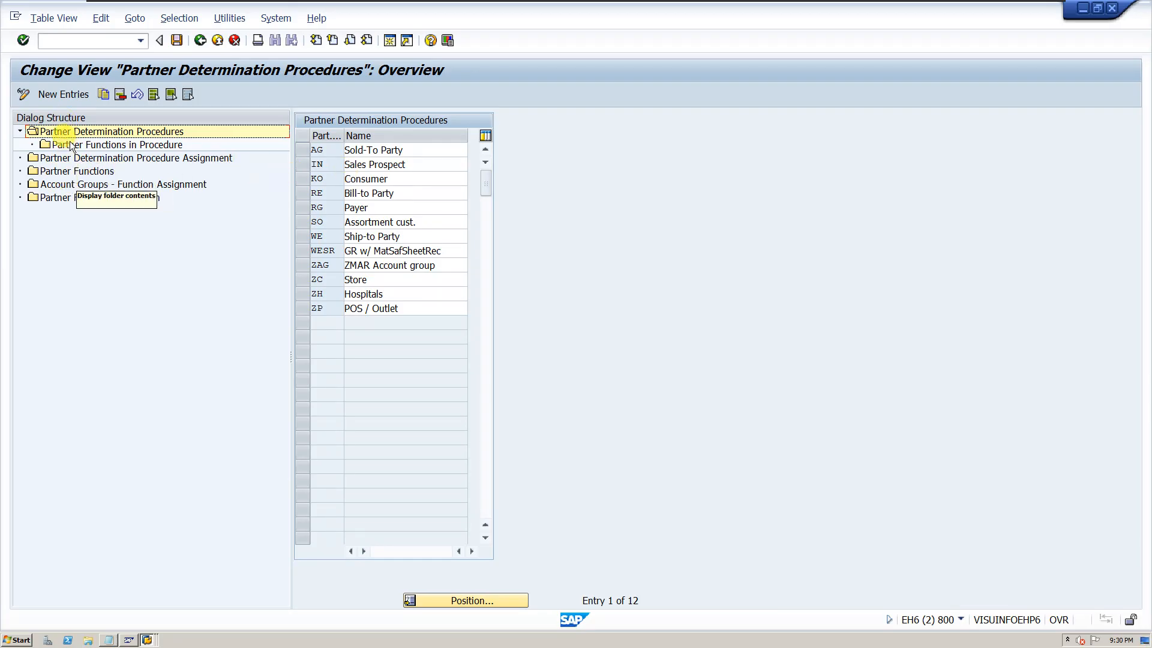
Step: Open the Partner Functions overview, browse its entries, and position the list to partner function SP
{"action": "double_click", "coordinate": [94, 171]}
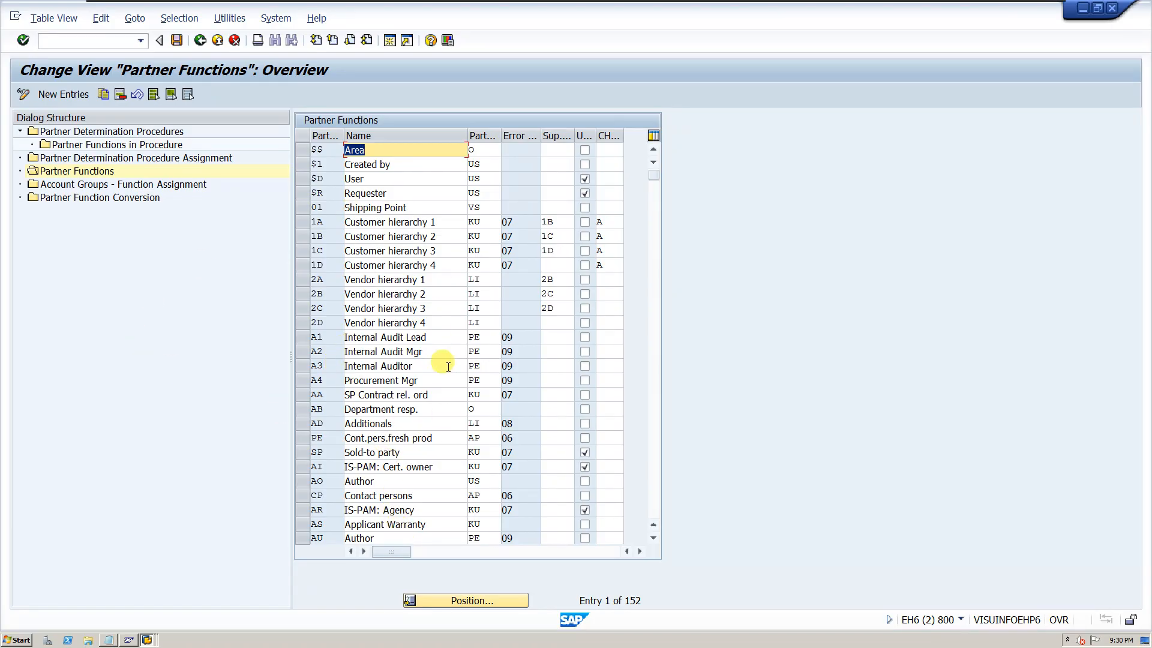
{"action": "scroll", "coordinate": [448, 367], "scroll_direction": "down", "scroll_amount": 10}
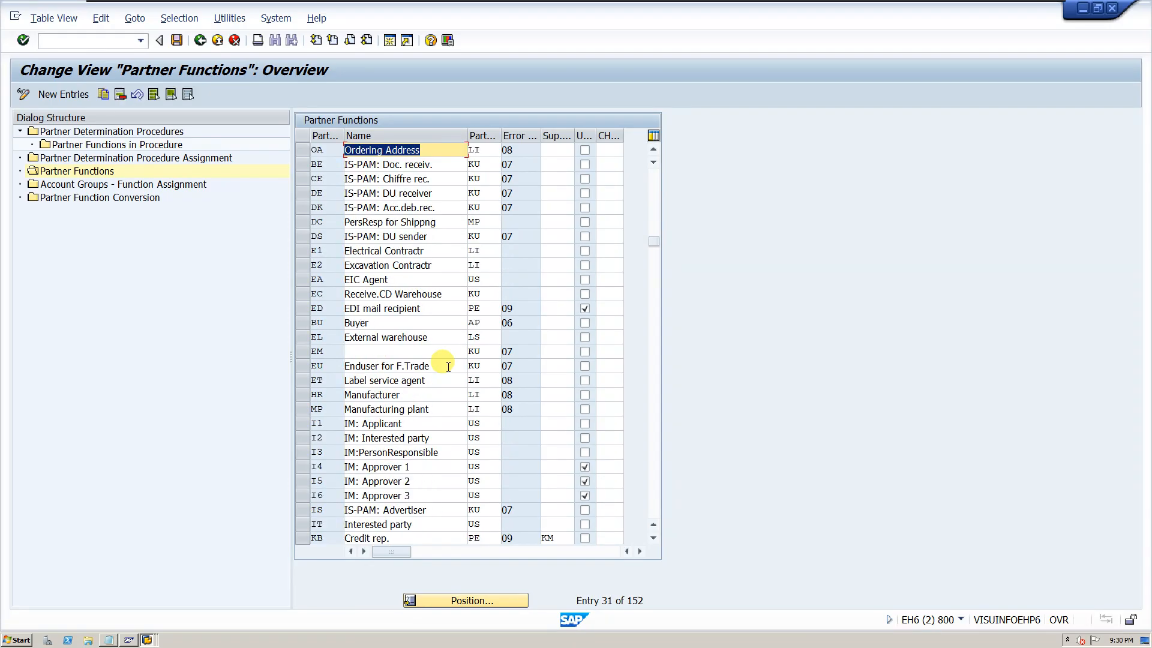
{"action": "scroll", "coordinate": [447, 369], "scroll_direction": "down", "scroll_amount": 2}
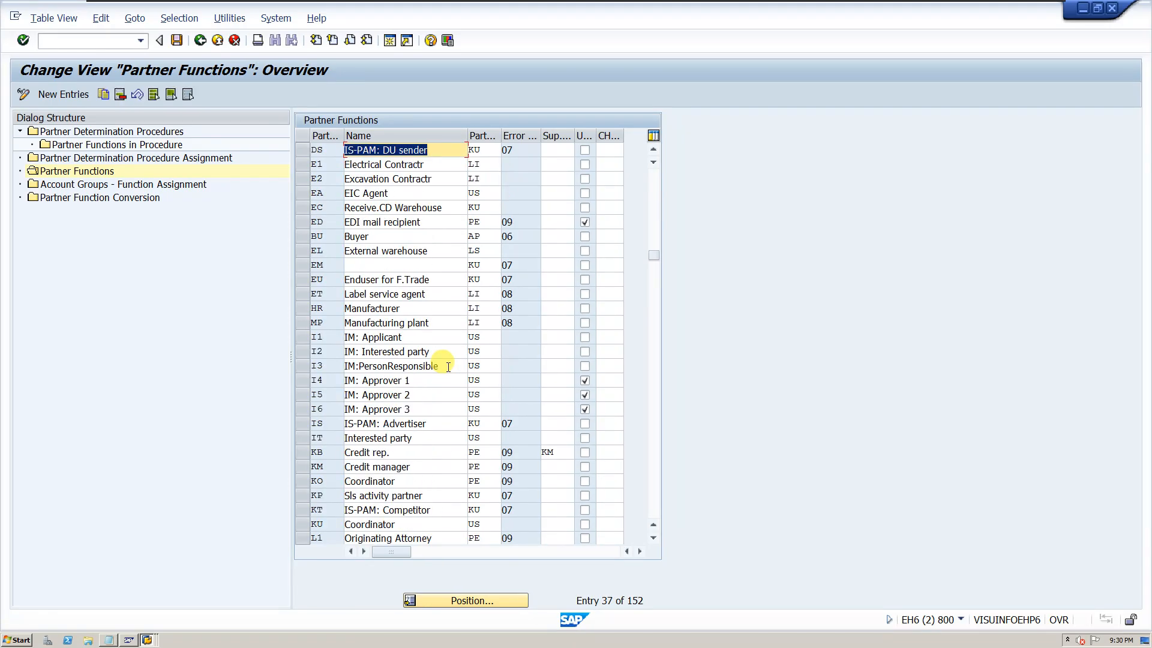
{"action": "left_click", "coordinate": [439, 601]}
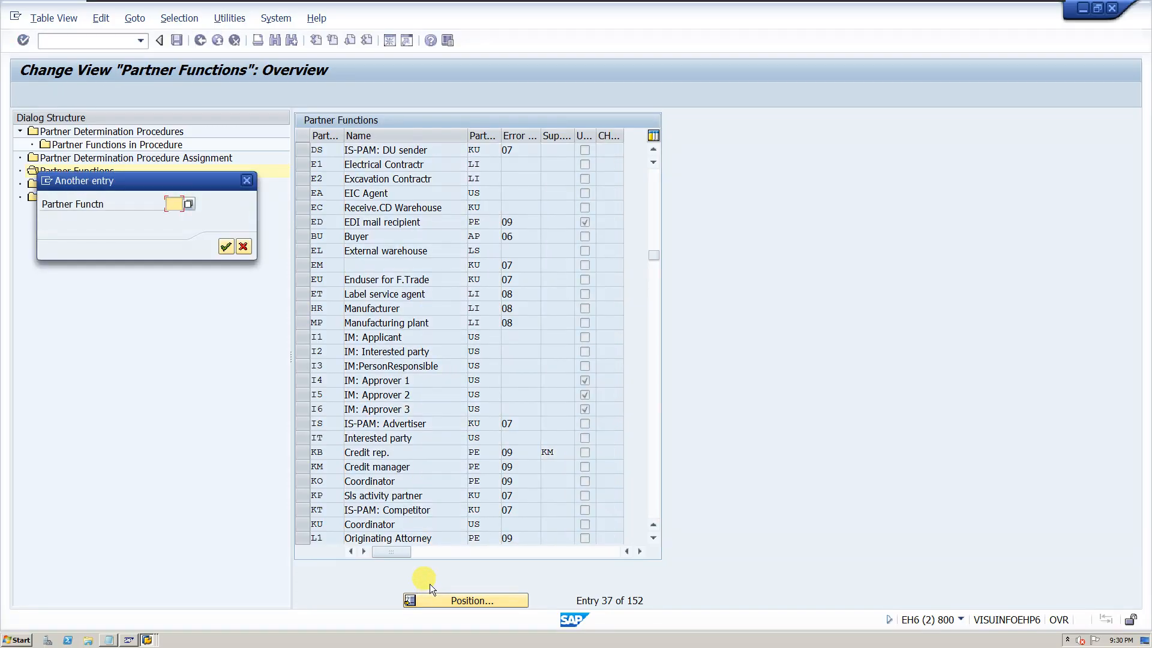
{"action": "type", "text": "SP"}
{"action": "key", "text": "Return"}
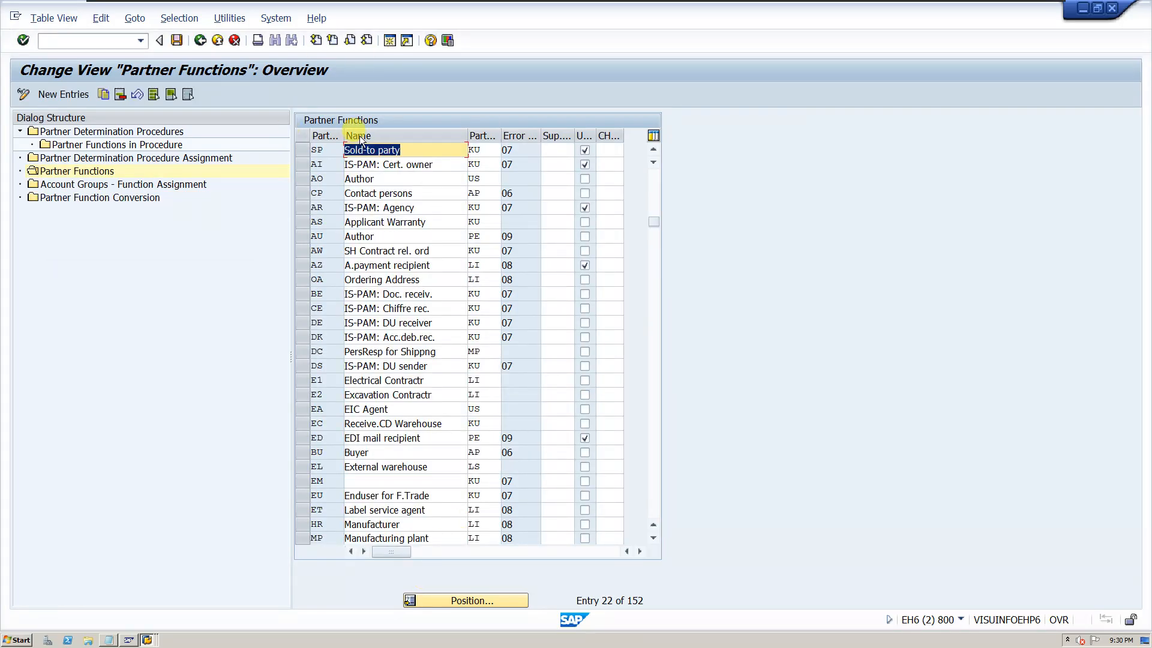
Step: Look up partner function SH in the Partner Functions overview, followed by partner function BP
{"action": "right_click", "coordinate": [428, 600]}
{"action": "left_click", "coordinate": [429, 601]}
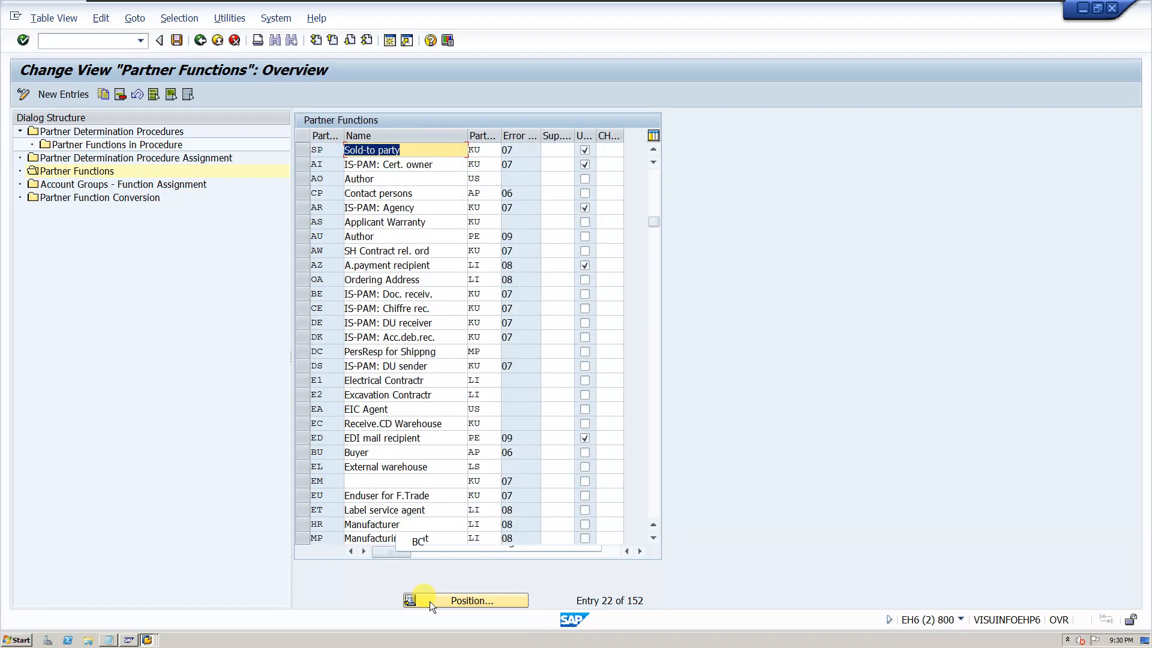
{"action": "type", "text": "SH"}
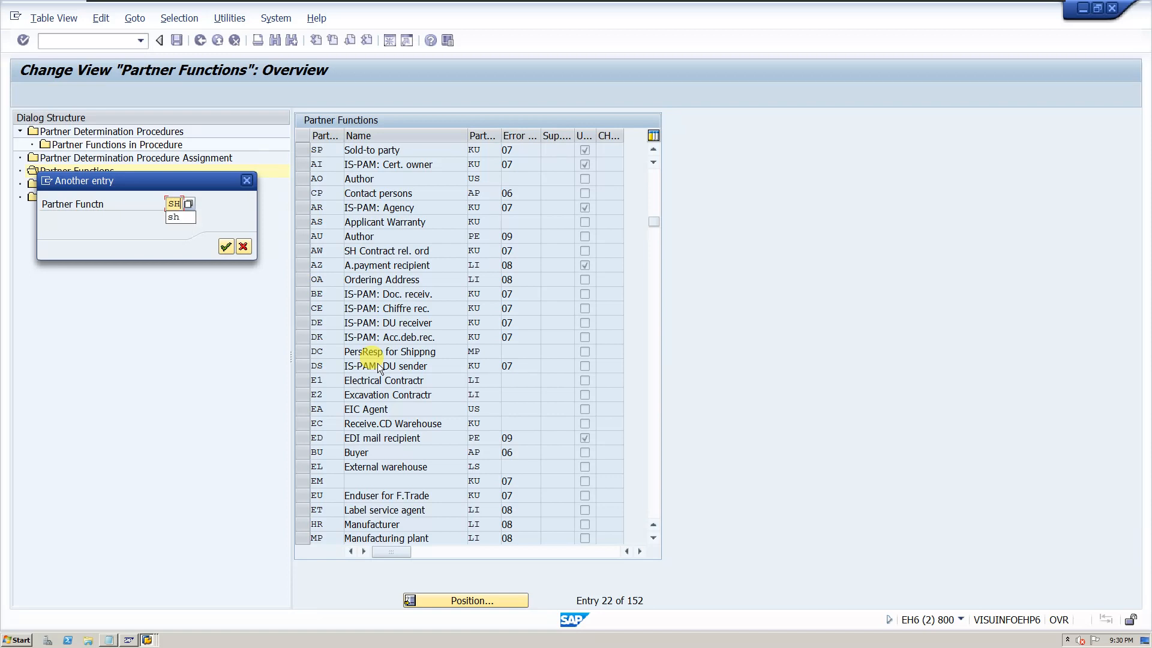
{"action": "key", "text": "Return"}
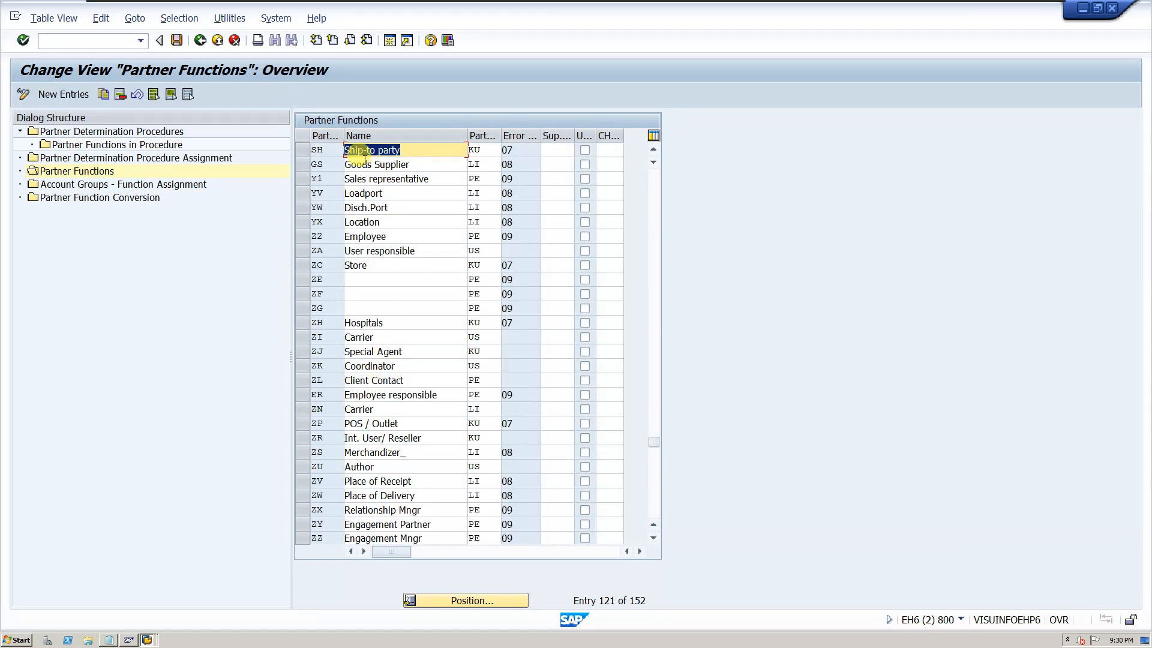
{"action": "left_click", "coordinate": [467, 601]}
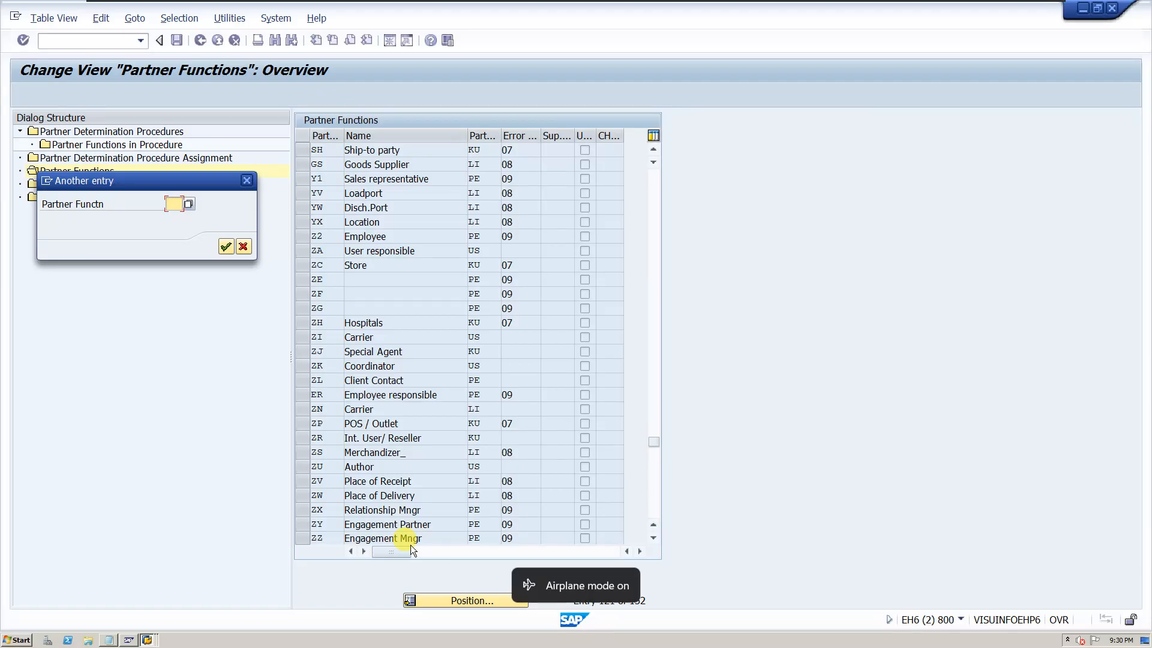
{"action": "type", "text": "SH"}
{"action": "key", "text": "Return"}
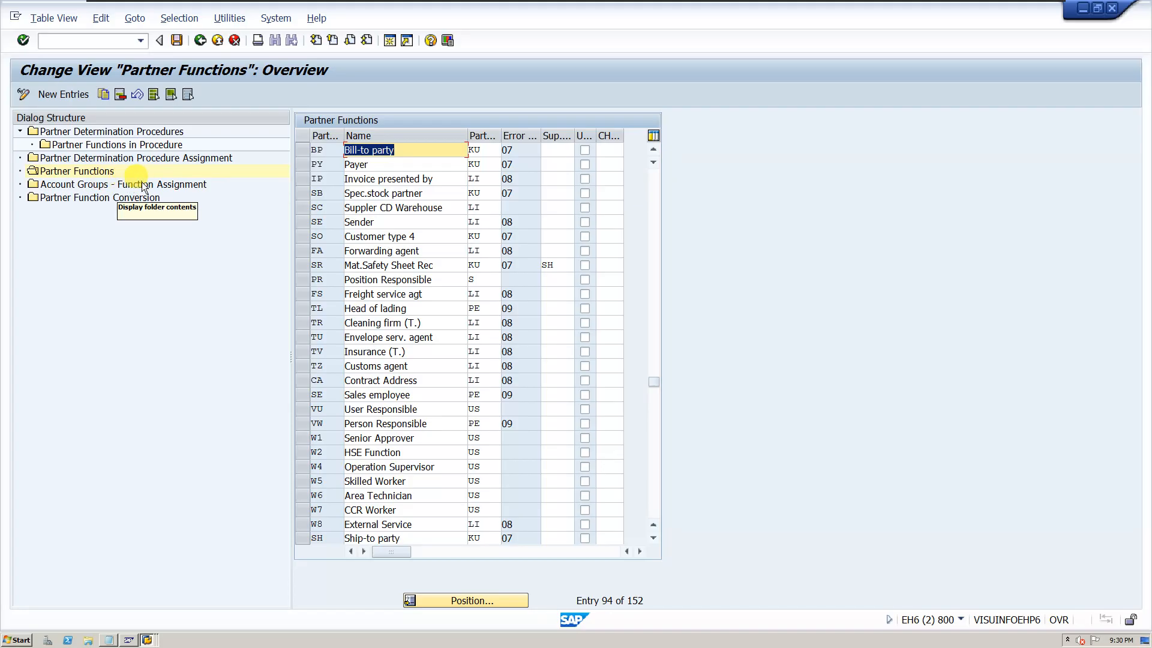
Step: Open Account Groups - Function Assignment, position to partner function SP, and browse its assigned account groups
{"action": "double_click", "coordinate": [116, 185]}
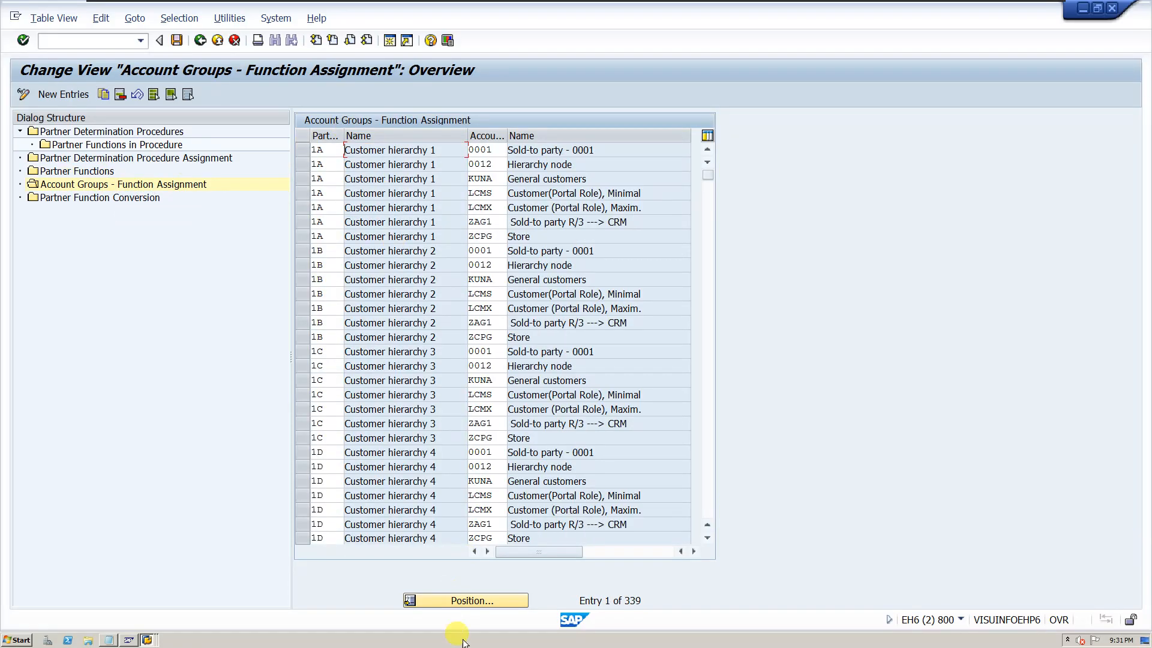
{"action": "left_click", "coordinate": [474, 600]}
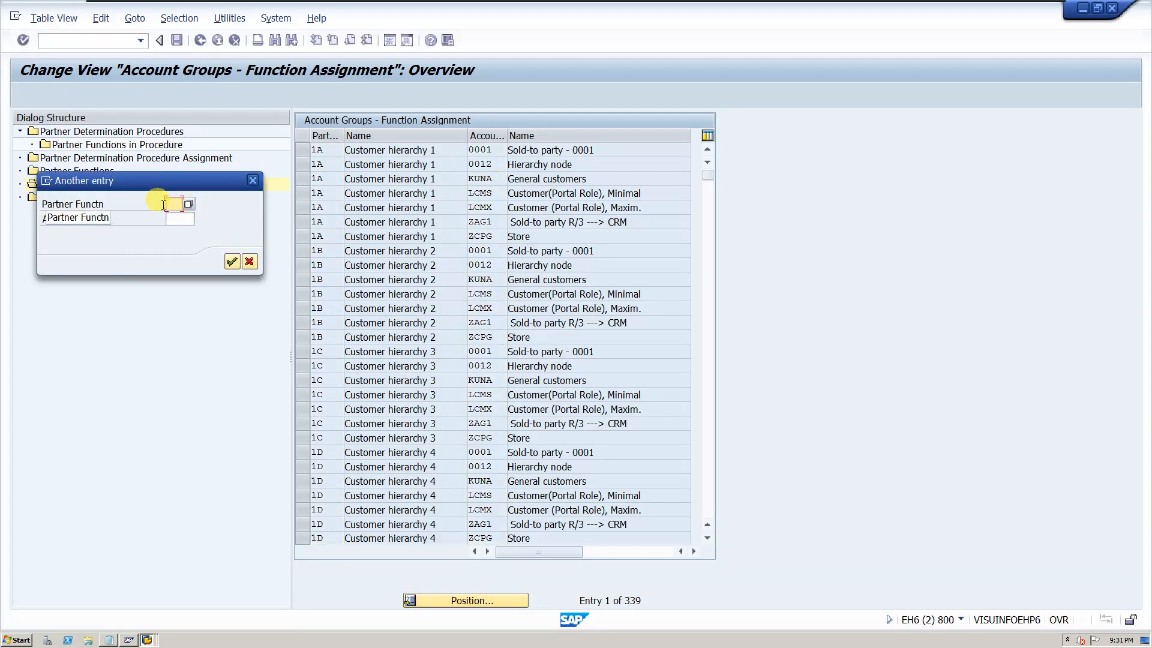
{"action": "type", "text": "SP"}
{"action": "key", "text": "Return"}
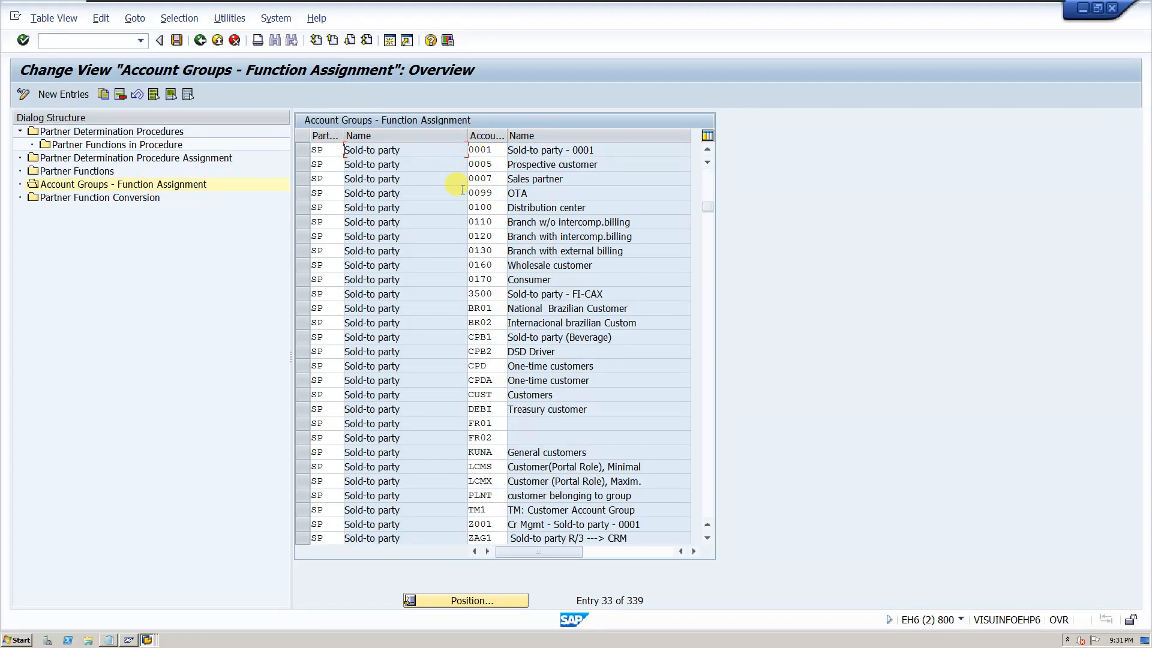
{"action": "scroll", "coordinate": [495, 446], "scroll_direction": "down", "scroll_amount": 4}
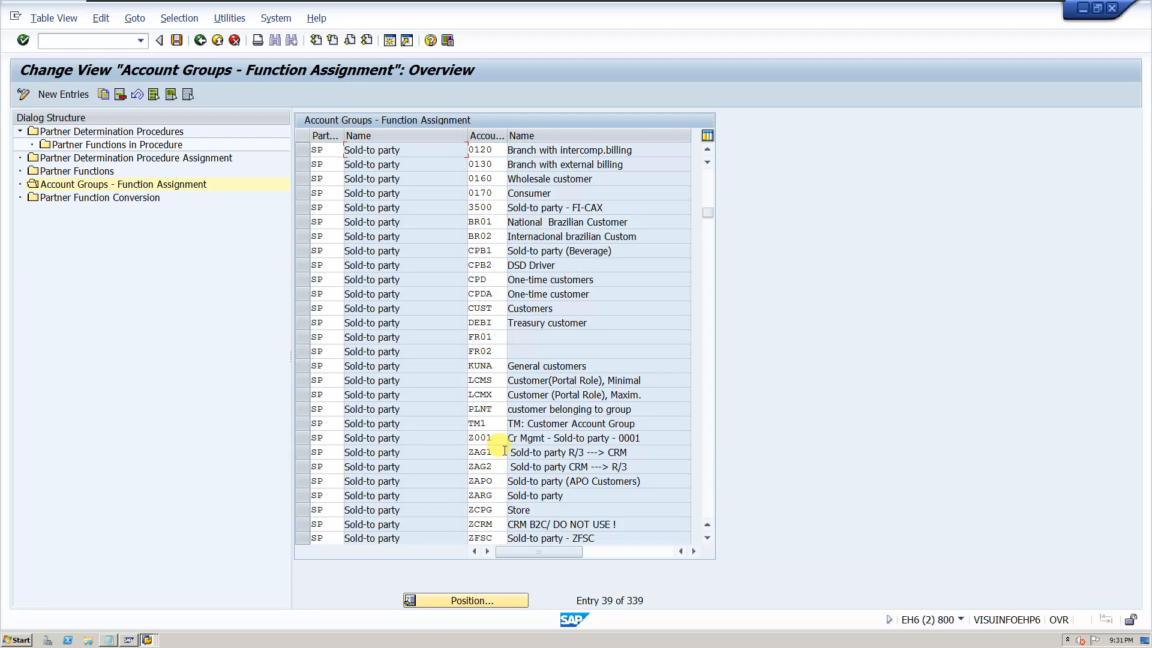
{"action": "scroll", "coordinate": [502, 458], "scroll_direction": "down", "scroll_amount": 9}
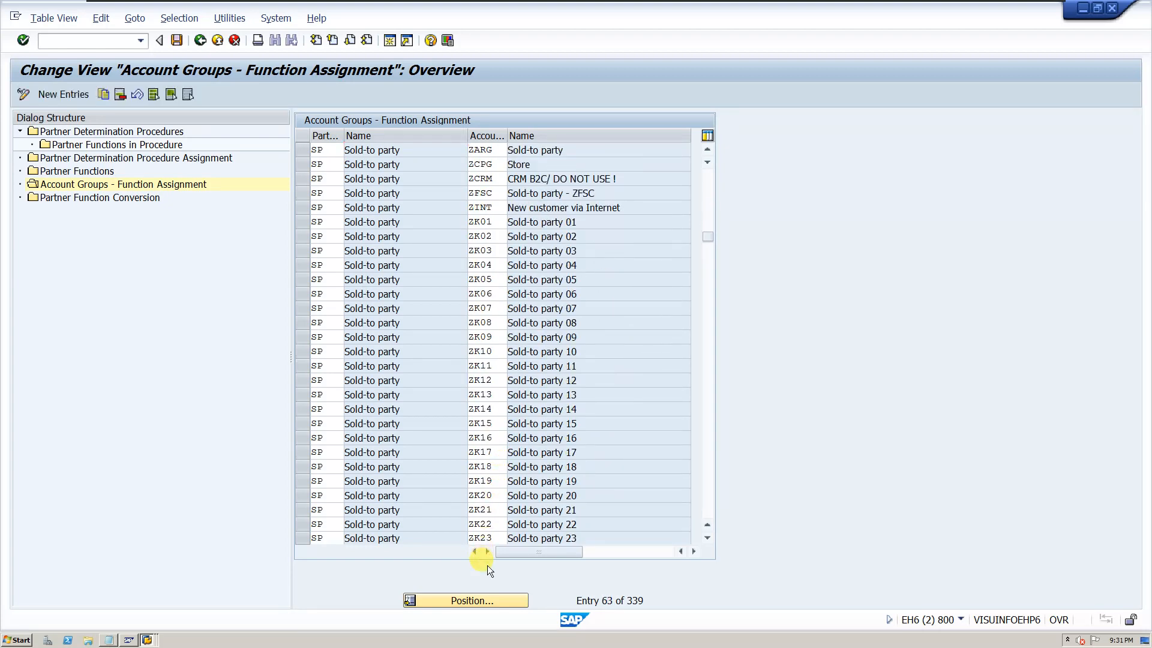
Step: Position the function assignments to partner function SP with account group ZMAR and select that entry
{"action": "left_click", "coordinate": [488, 600]}
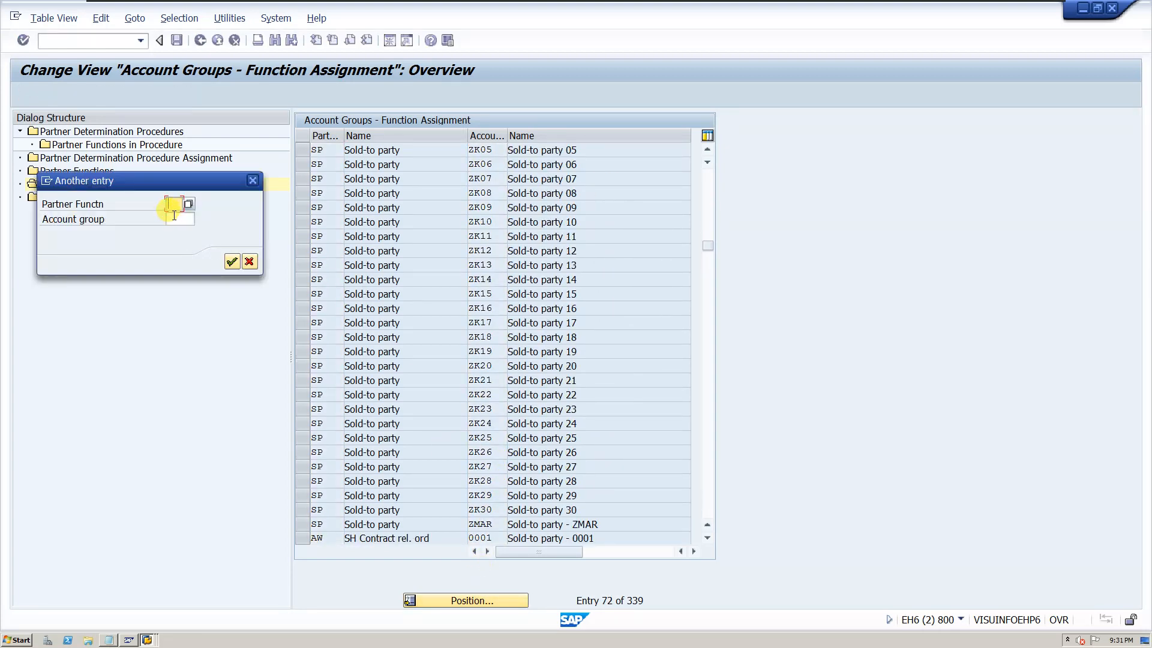
{"action": "type", "text": "sp"}
{"action": "left_click", "coordinate": [177, 220]}
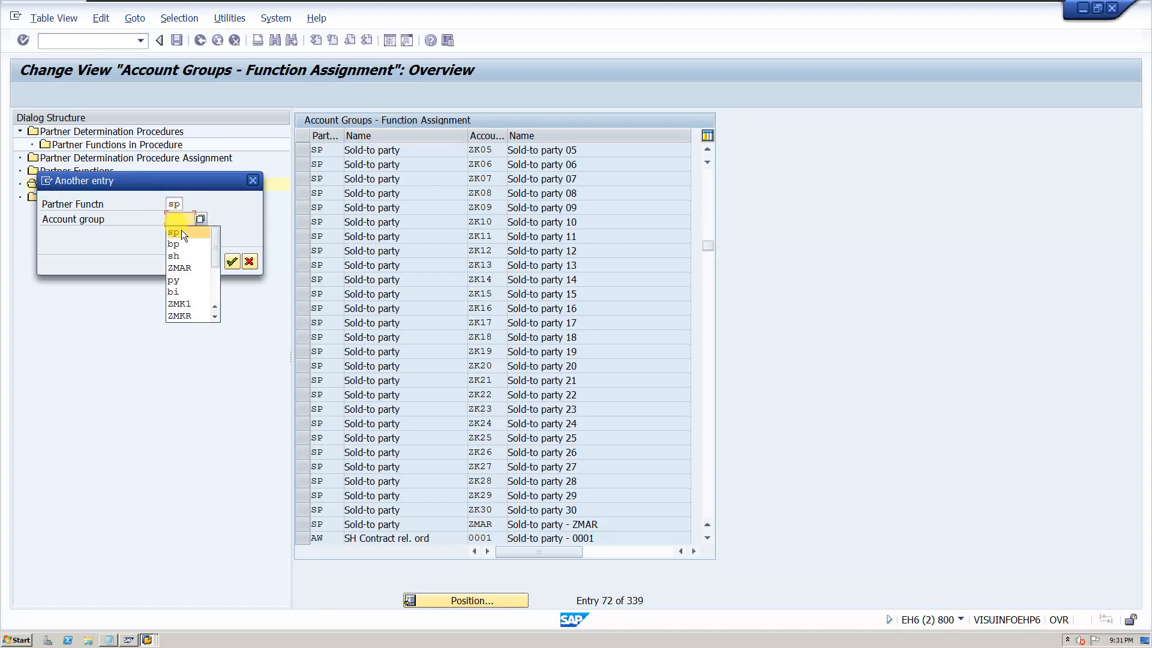
{"action": "left_click", "coordinate": [182, 267]}
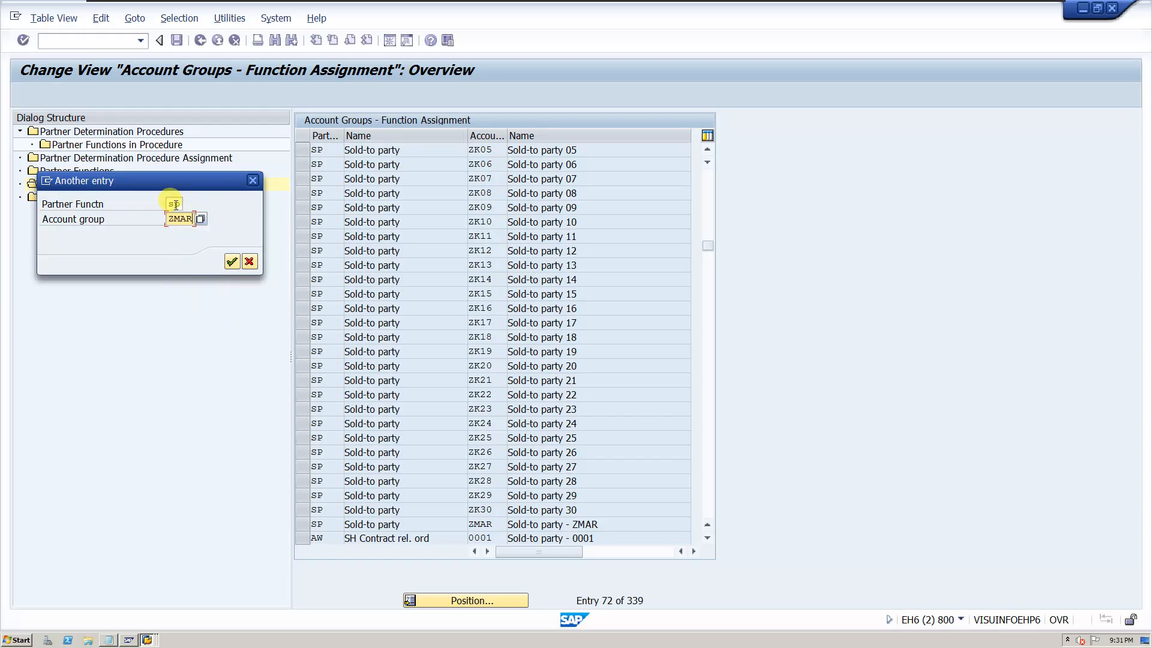
{"action": "left_click", "coordinate": [232, 262]}
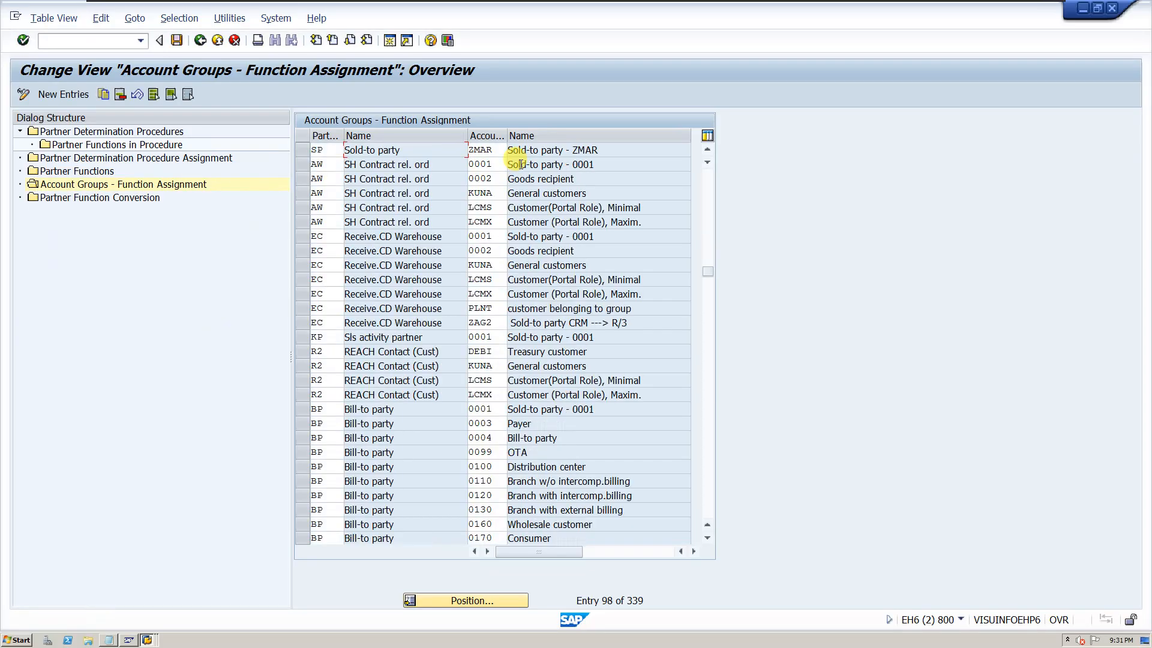
{"action": "left_click", "coordinate": [303, 151]}
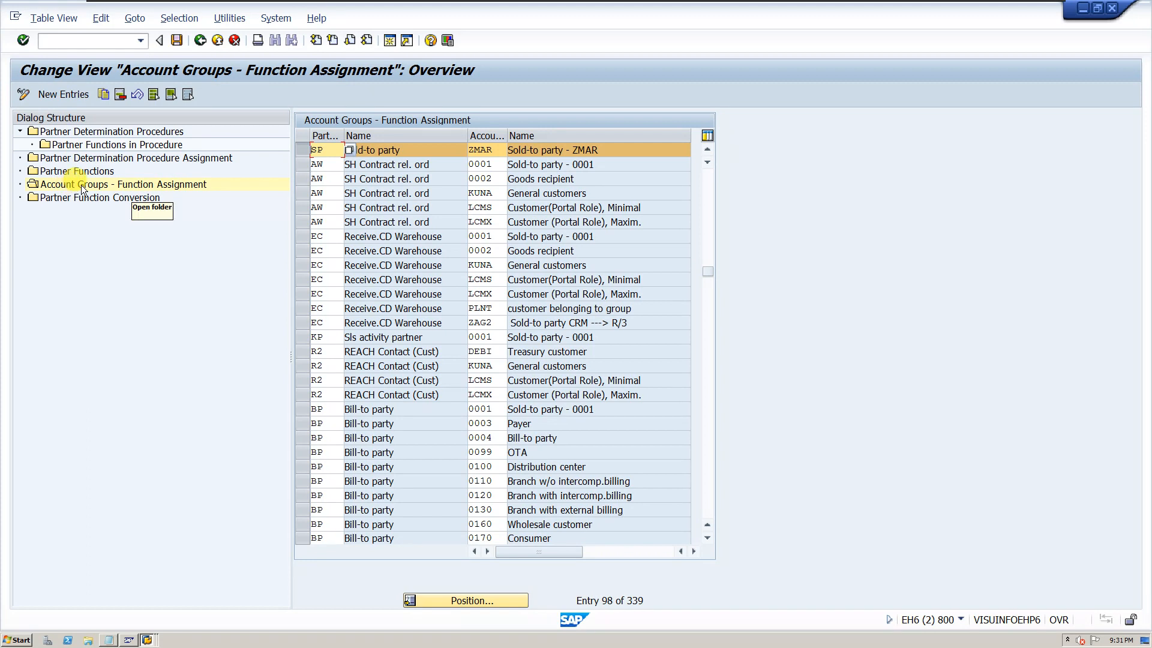
Step: Locate the assignment of partner function SH to account group ZMAR and select its row
{"action": "left_click", "coordinate": [491, 600]}
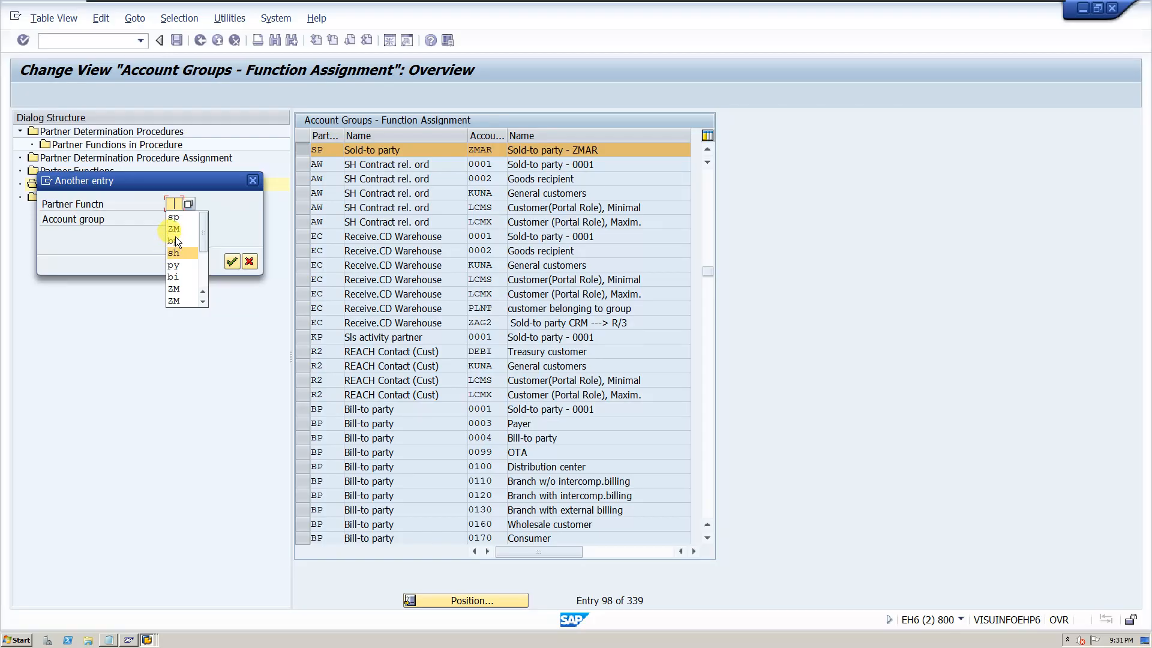
{"action": "left_click", "coordinate": [174, 255]}
{"action": "left_click", "coordinate": [180, 219]}
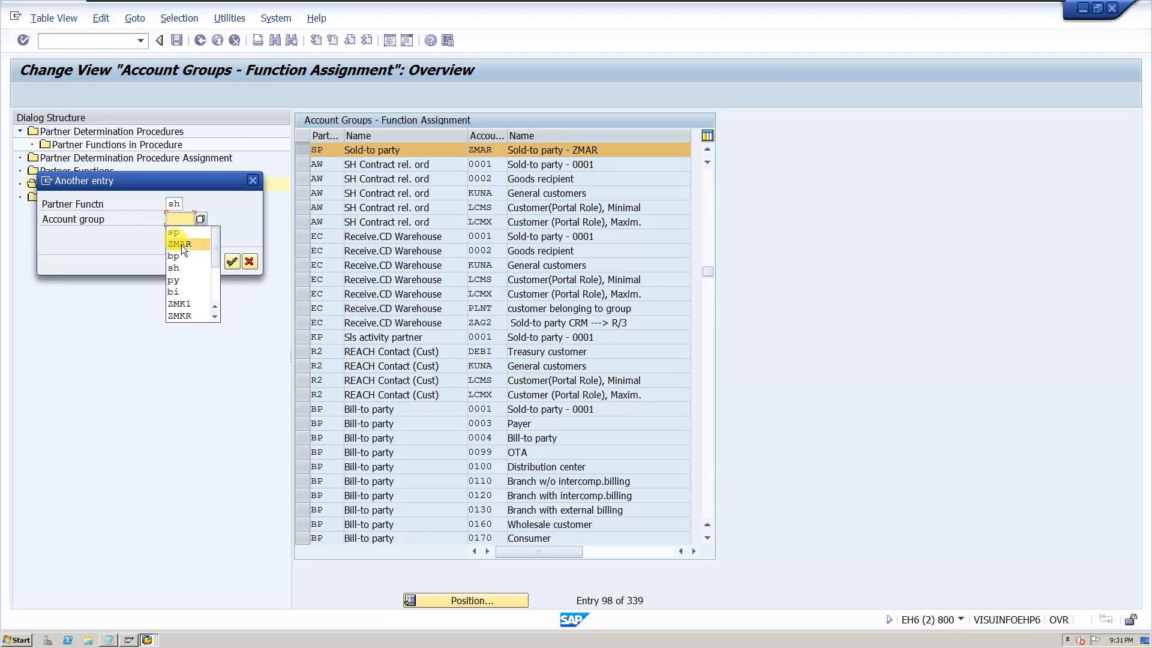
{"action": "left_click", "coordinate": [180, 244]}
{"action": "left_click", "coordinate": [232, 262]}
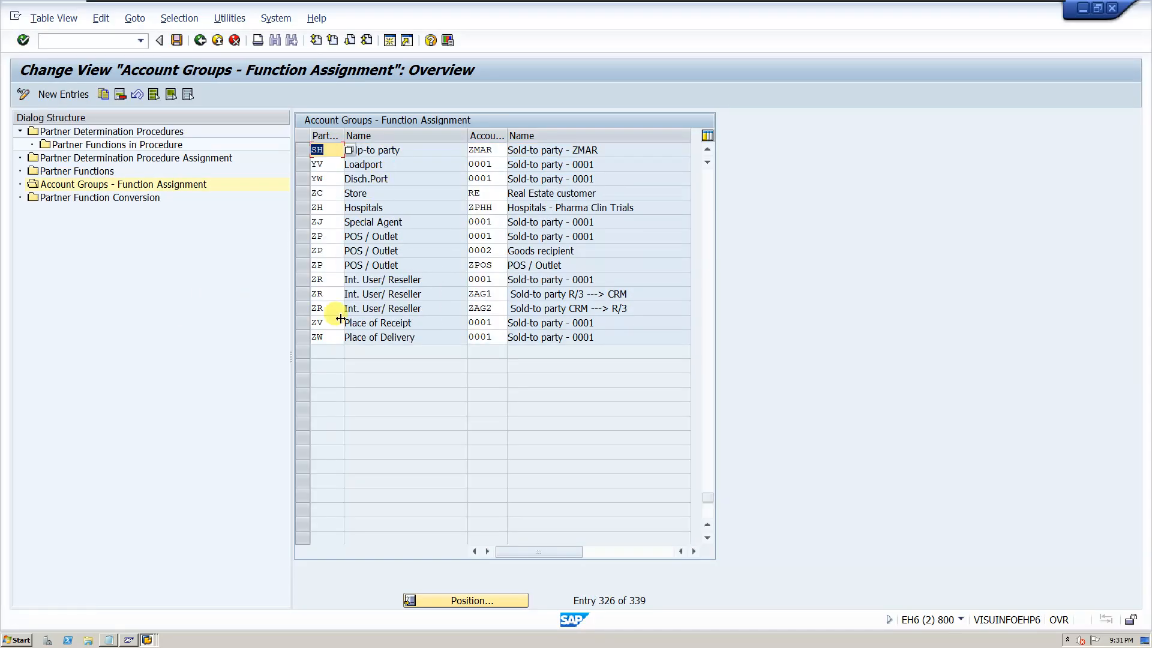
{"action": "left_click", "coordinate": [303, 154]}
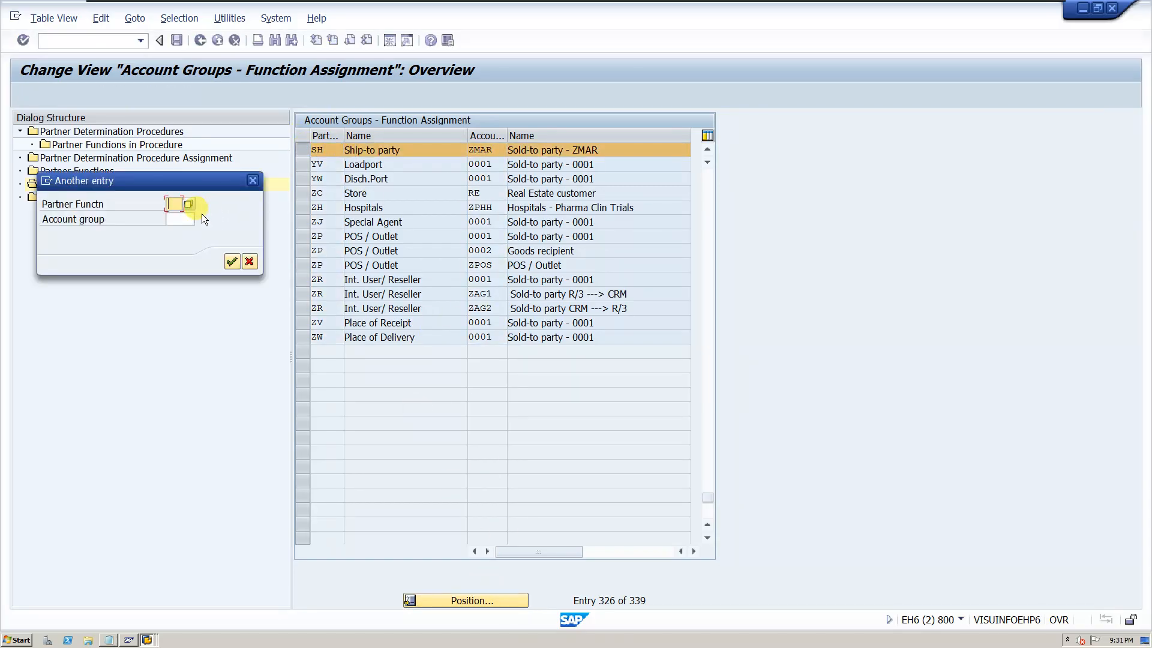
Step: Find the entry for partner function BP with account group ZMAR and select it
{"action": "left_click", "coordinate": [175, 205]}
{"action": "left_click", "coordinate": [179, 253]}
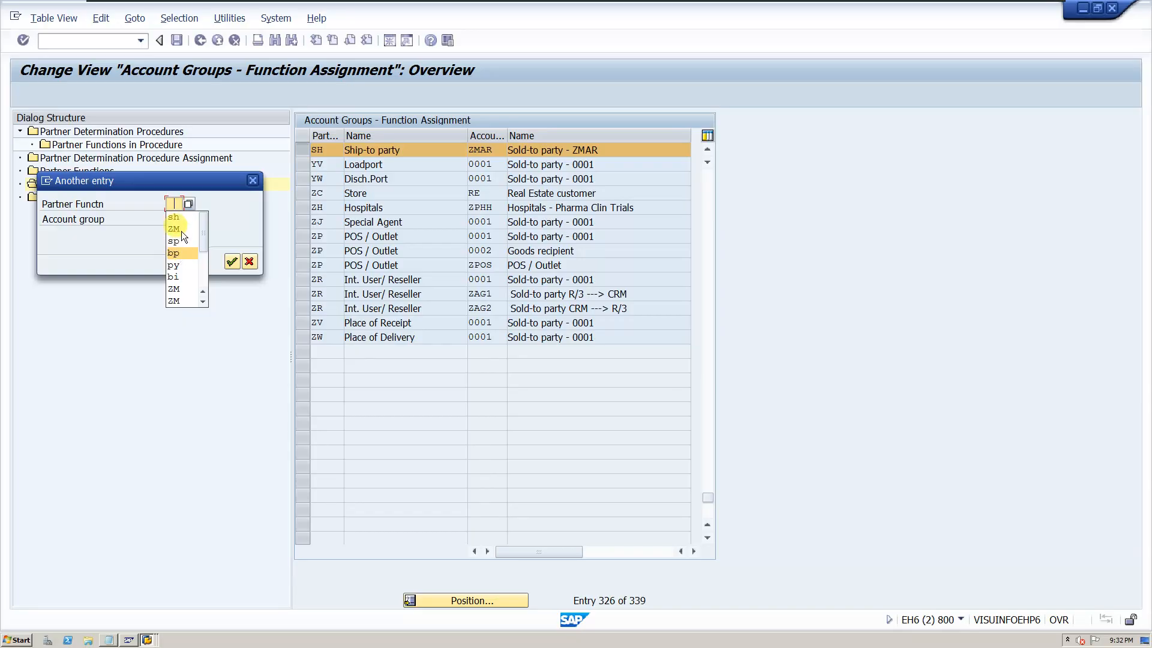
{"action": "left_click", "coordinate": [180, 218]}
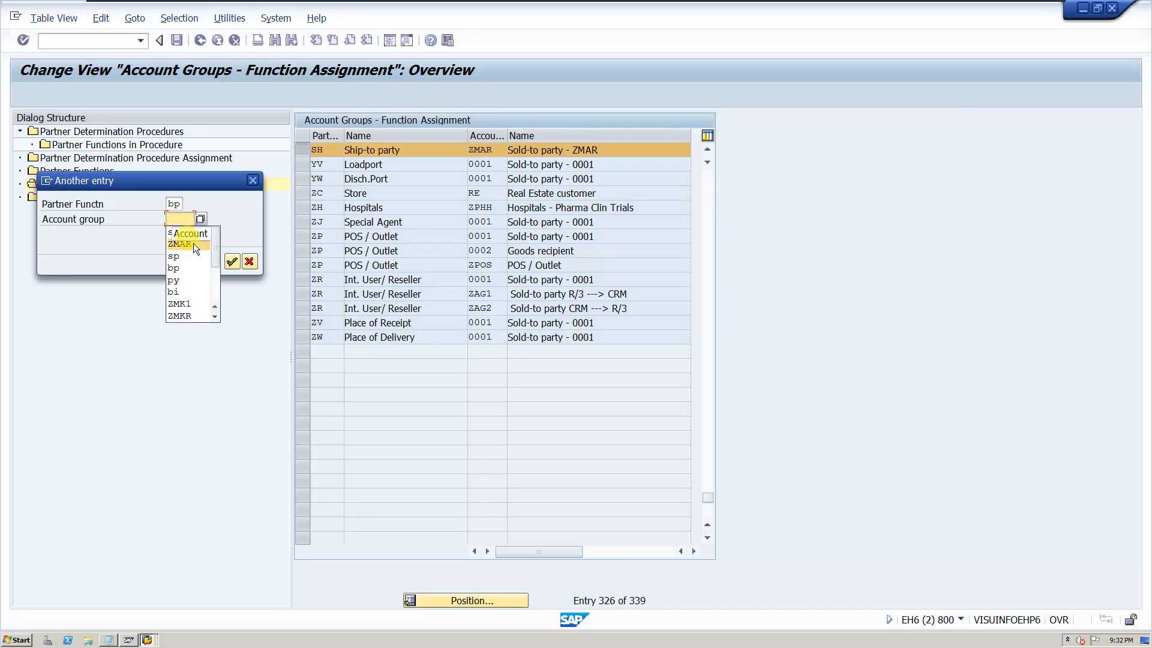
{"action": "left_click", "coordinate": [193, 243]}
{"action": "left_click", "coordinate": [233, 262]}
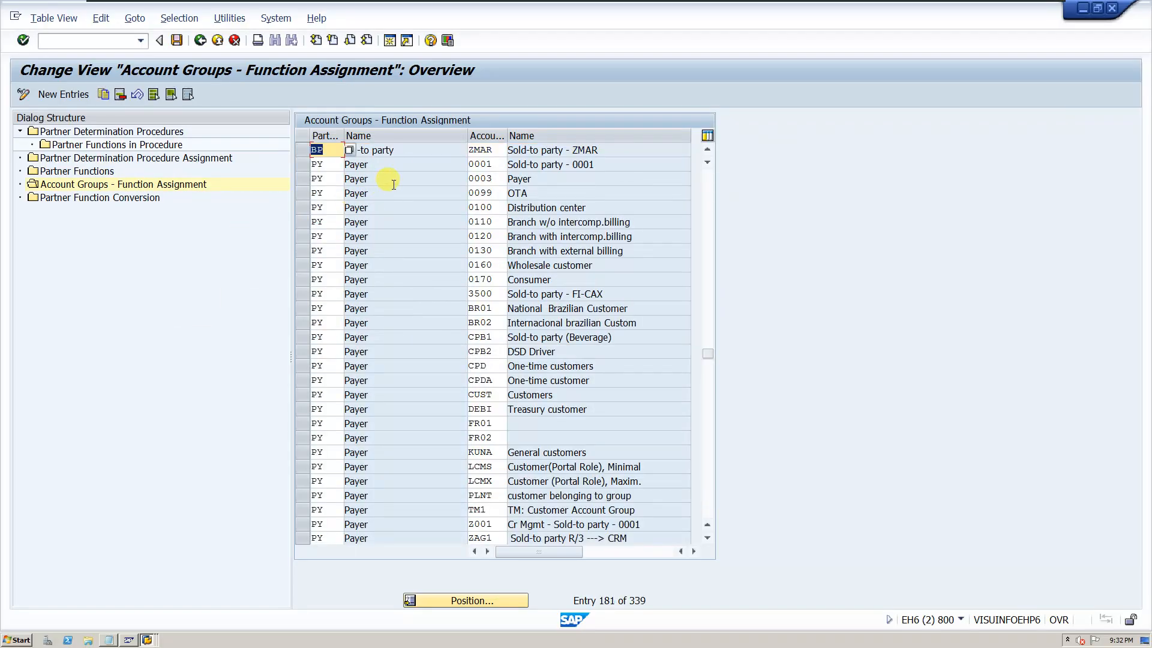
{"action": "left_click", "coordinate": [299, 151]}
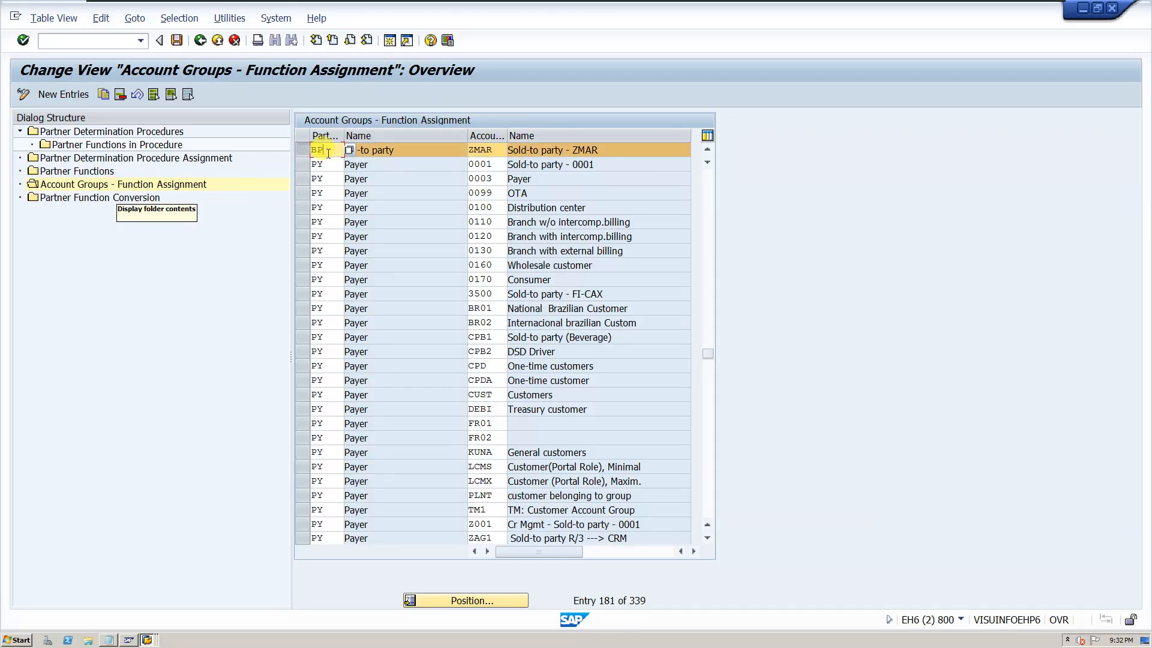
Step: Position the function assignments to partner function PY with account group ZMAR
{"action": "left_click", "coordinate": [477, 599]}
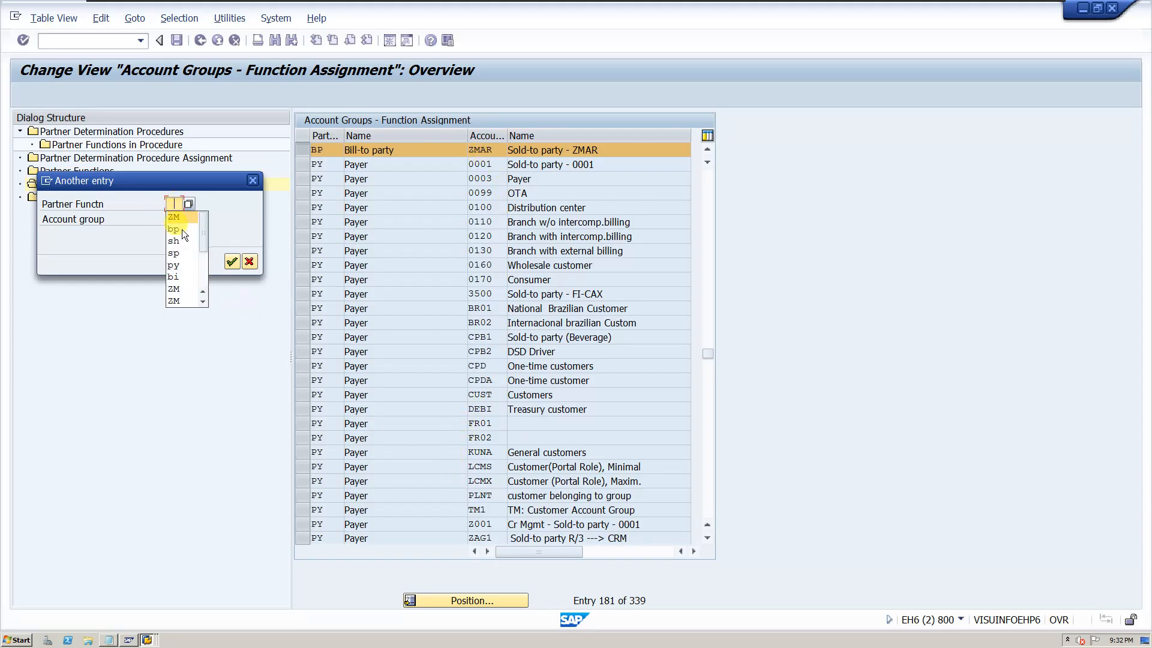
{"action": "left_click", "coordinate": [174, 264]}
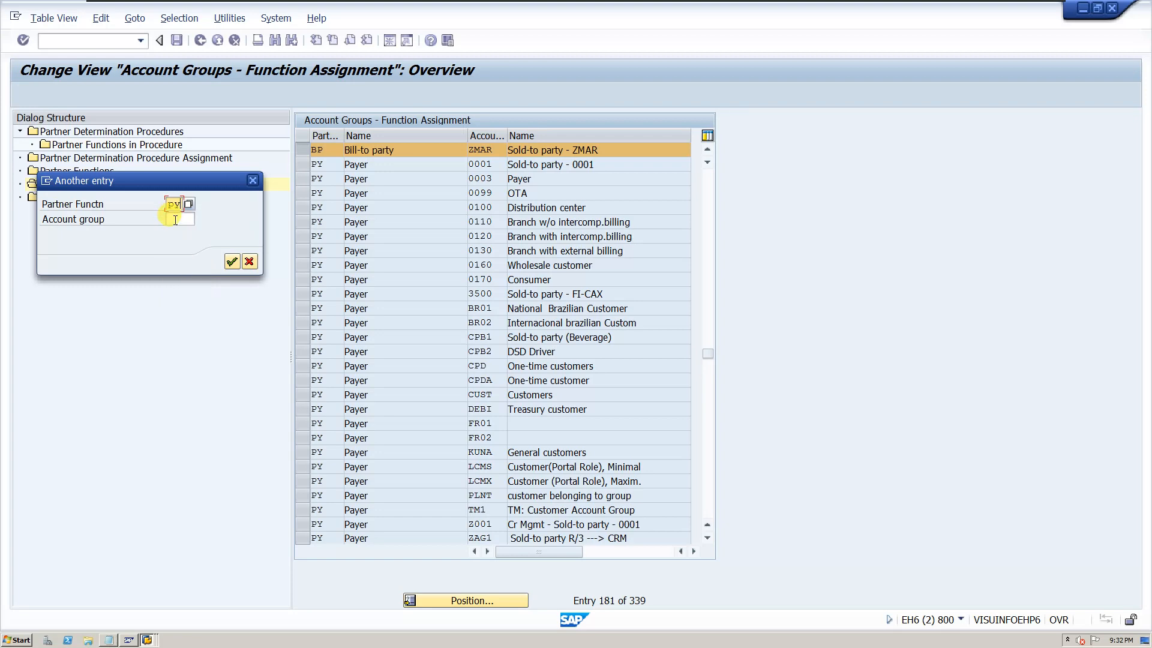
{"action": "left_click", "coordinate": [177, 219]}
{"action": "left_click", "coordinate": [236, 263]}
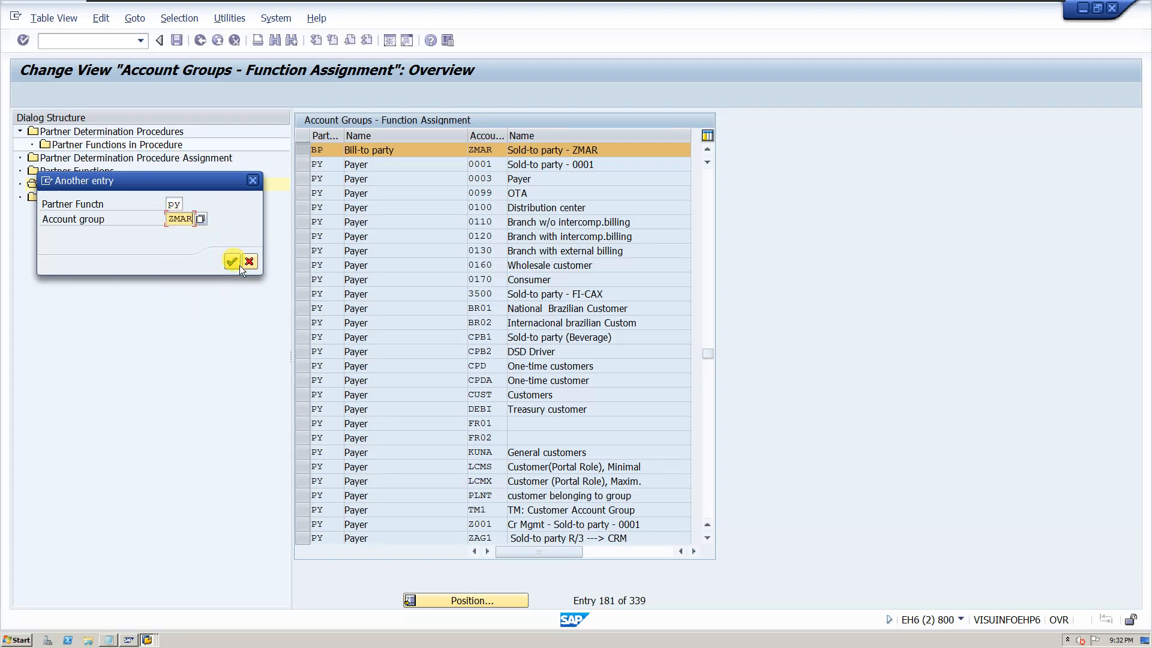
Step: Finish positioning to PY with account group ZMAR and display the partner functions in determination procedure ZAG (ZMAR Account group)
{"action": "left_click", "coordinate": [232, 262]}
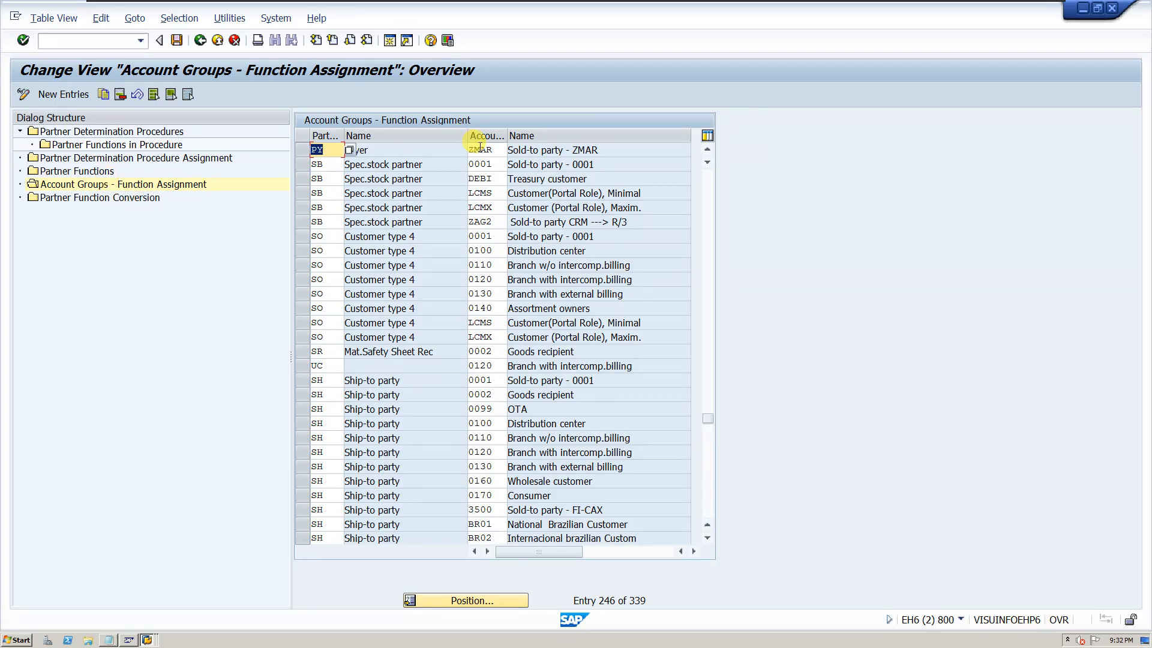
{"action": "double_click", "coordinate": [103, 133]}
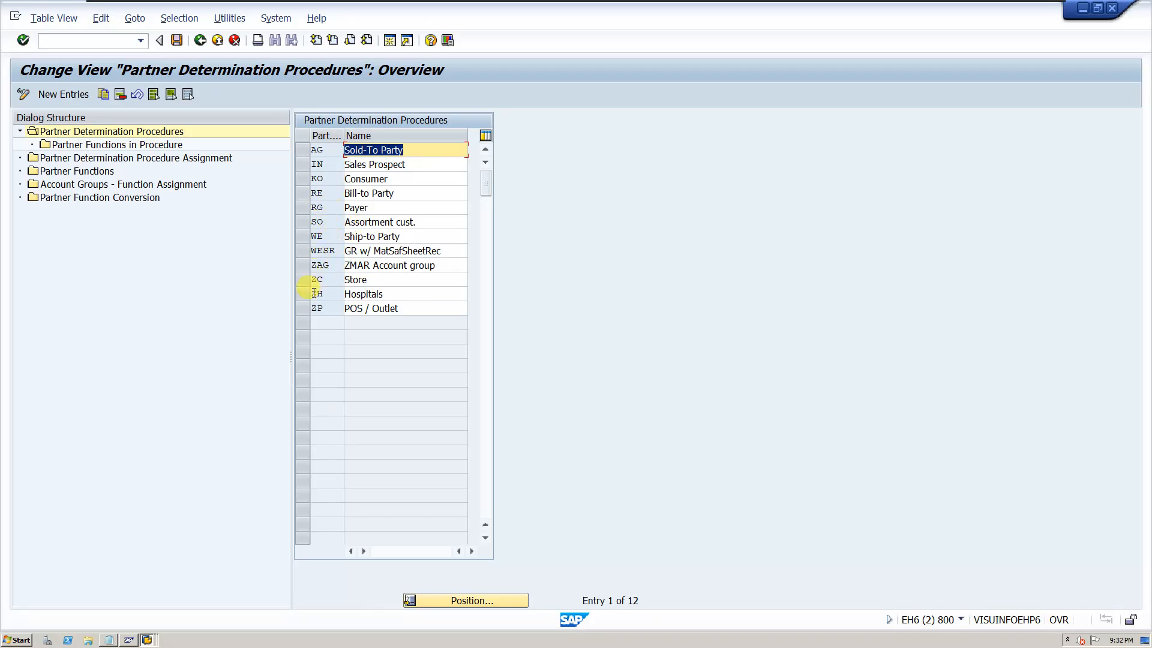
{"action": "left_click", "coordinate": [312, 264]}
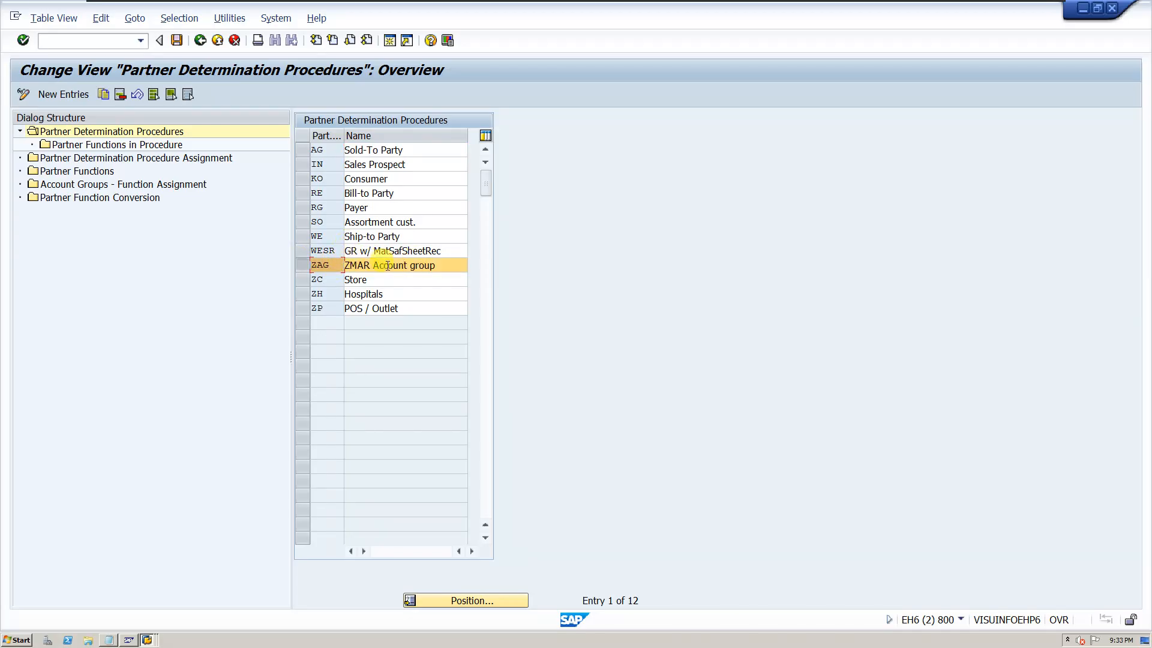
{"action": "double_click", "coordinate": [157, 144]}
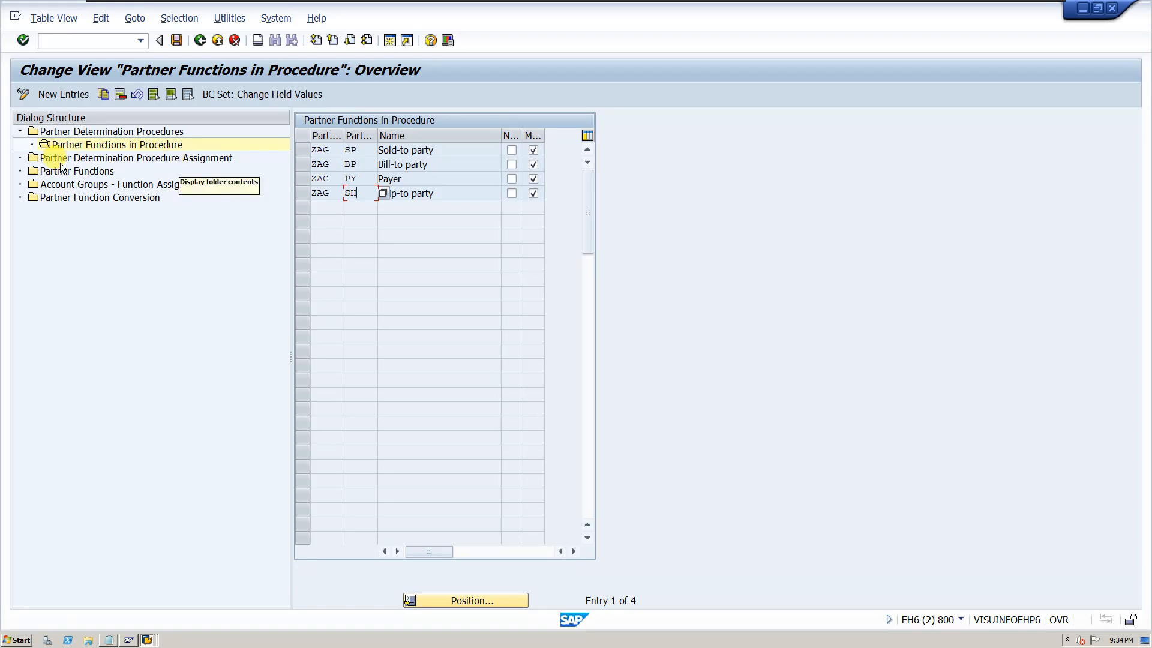
Step: Locate account group ZMAR in the partner determination procedure assignments and select its row
{"action": "double_click", "coordinate": [156, 158]}
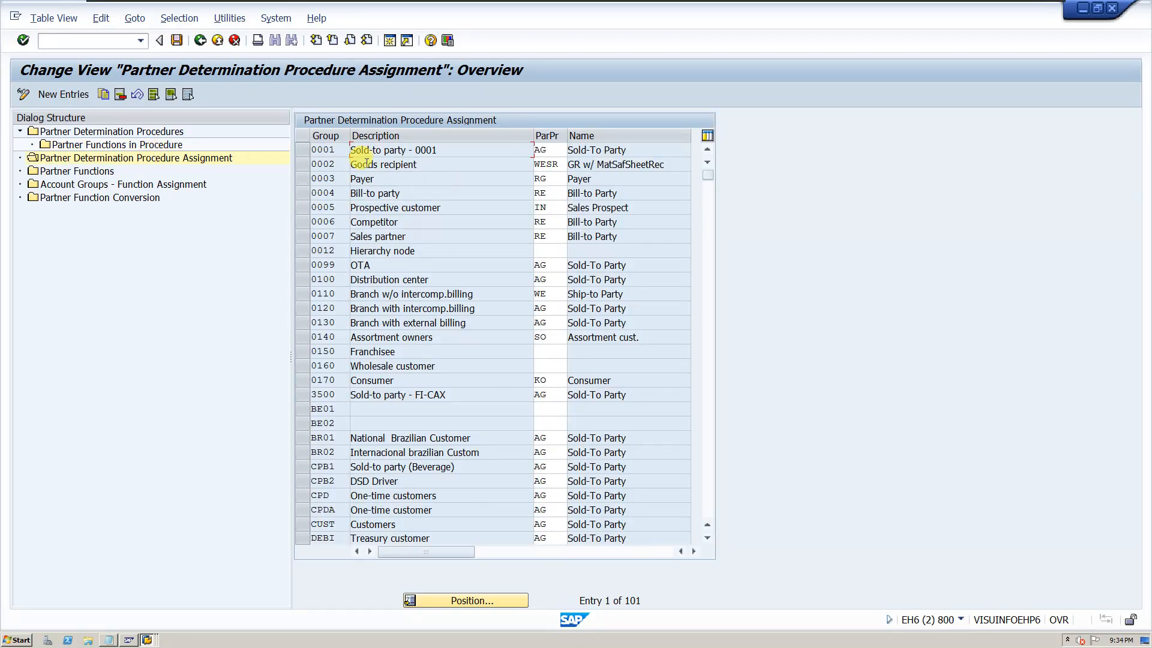
{"action": "left_click", "coordinate": [468, 600]}
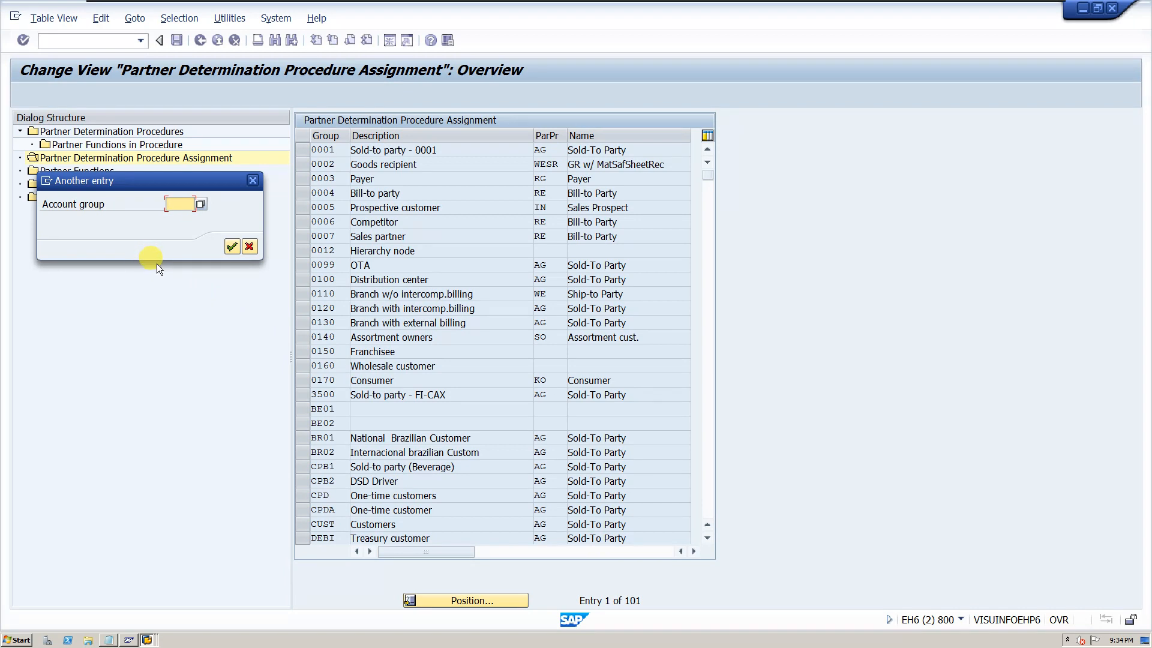
{"action": "key", "text": "space"}
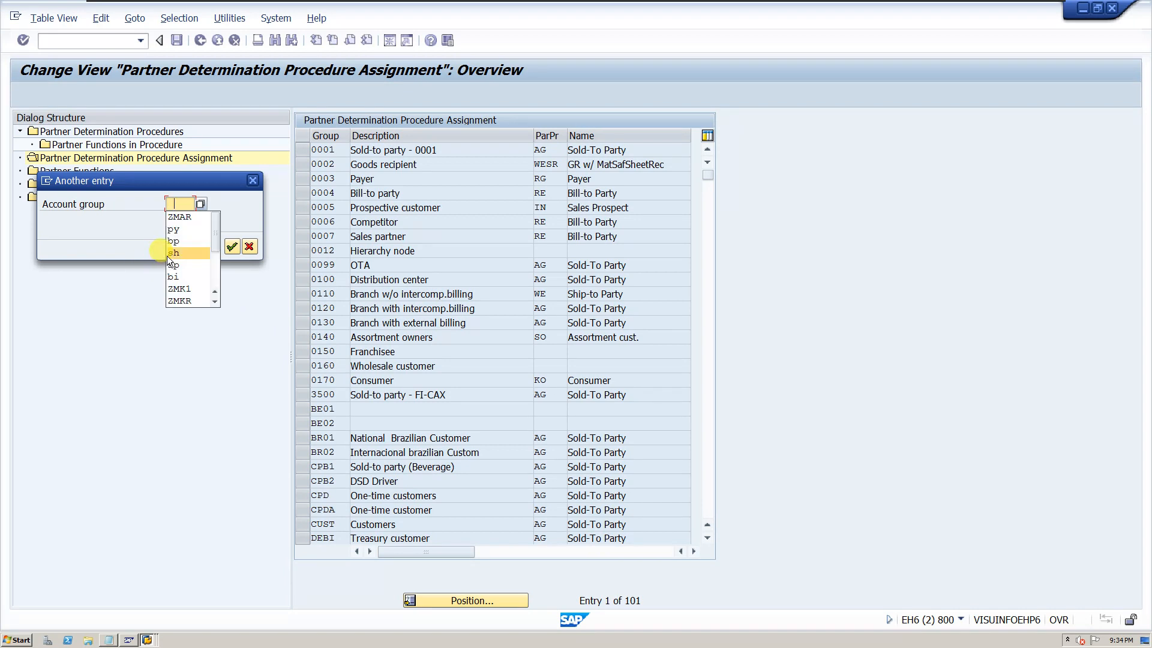
{"action": "left_click", "coordinate": [175, 219]}
{"action": "left_click", "coordinate": [232, 246]}
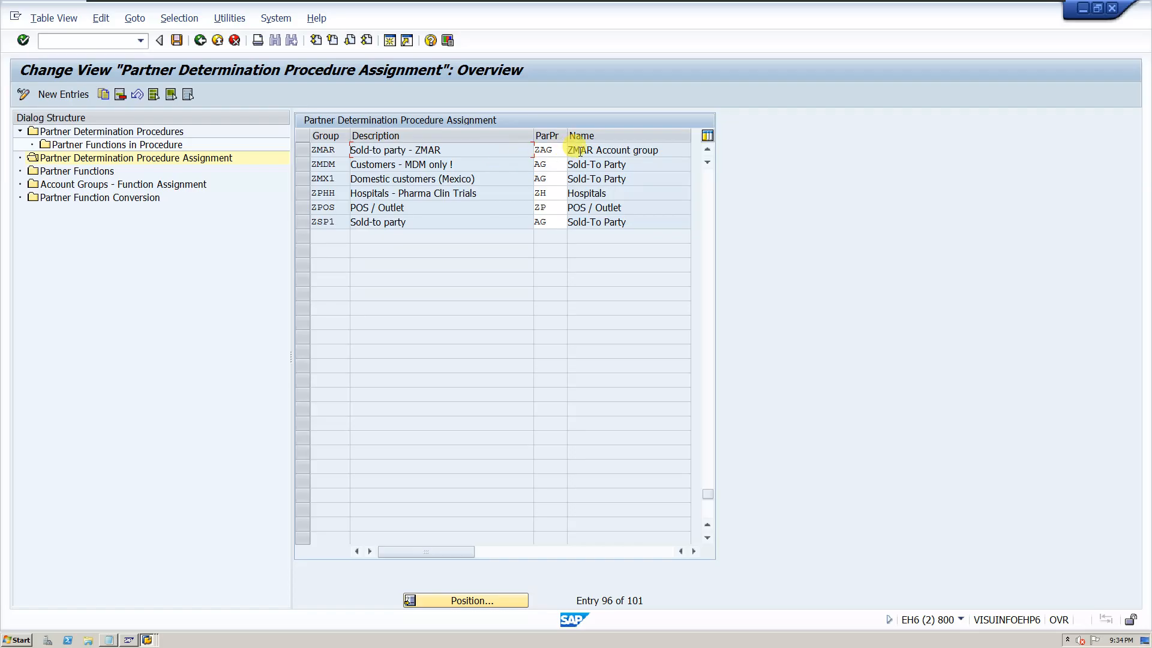
{"action": "left_click", "coordinate": [303, 150]}
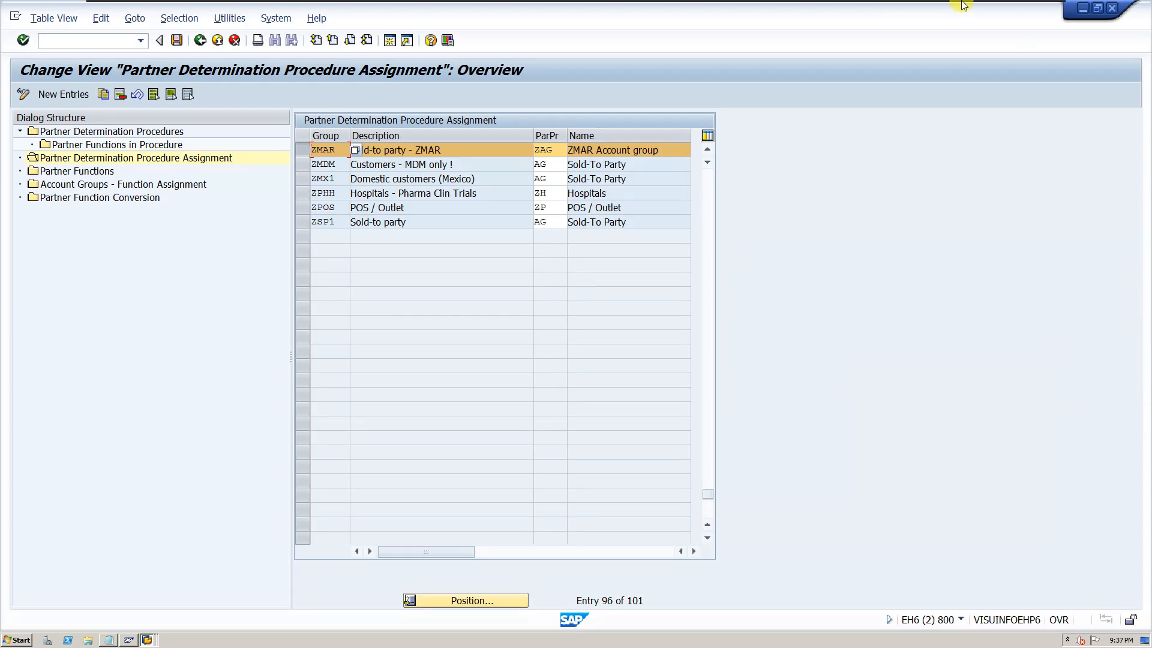
Step: Switch to the PowerPoint presentation and start the slide show from the "SAP SD Customer Master Interview Questions" slide
{"action": "mouse_move", "coordinate": [961, 4]}
{"action": "left_click", "coordinate": [1006, 10]}
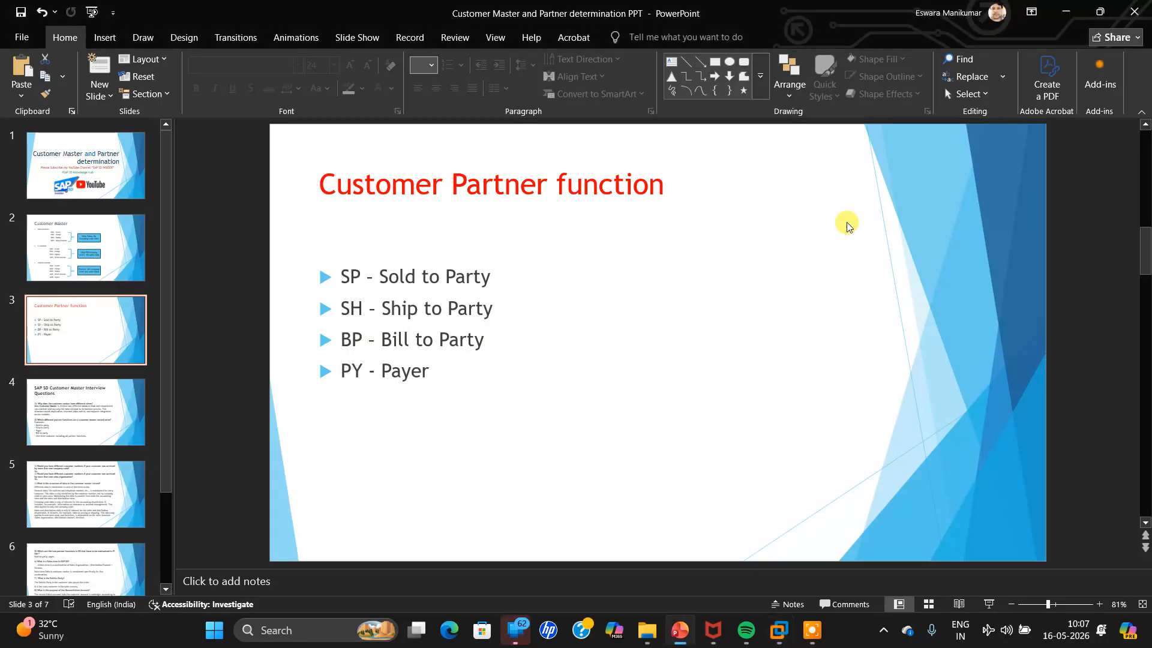
{"action": "left_click", "coordinate": [123, 426]}
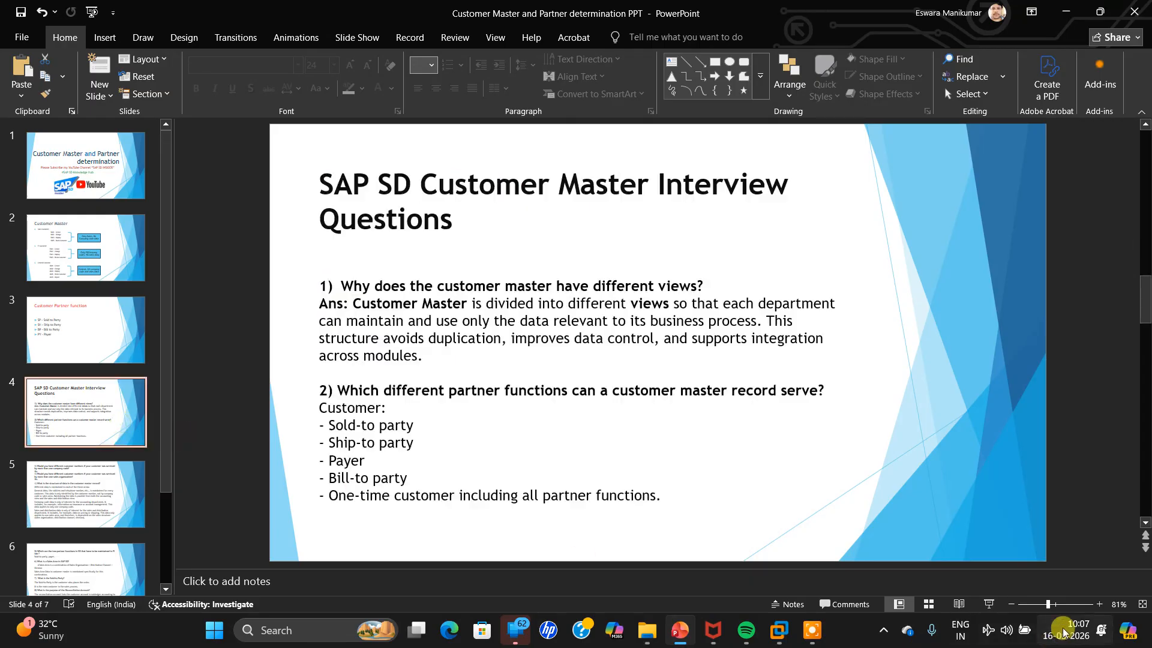
{"action": "left_click", "coordinate": [989, 604]}
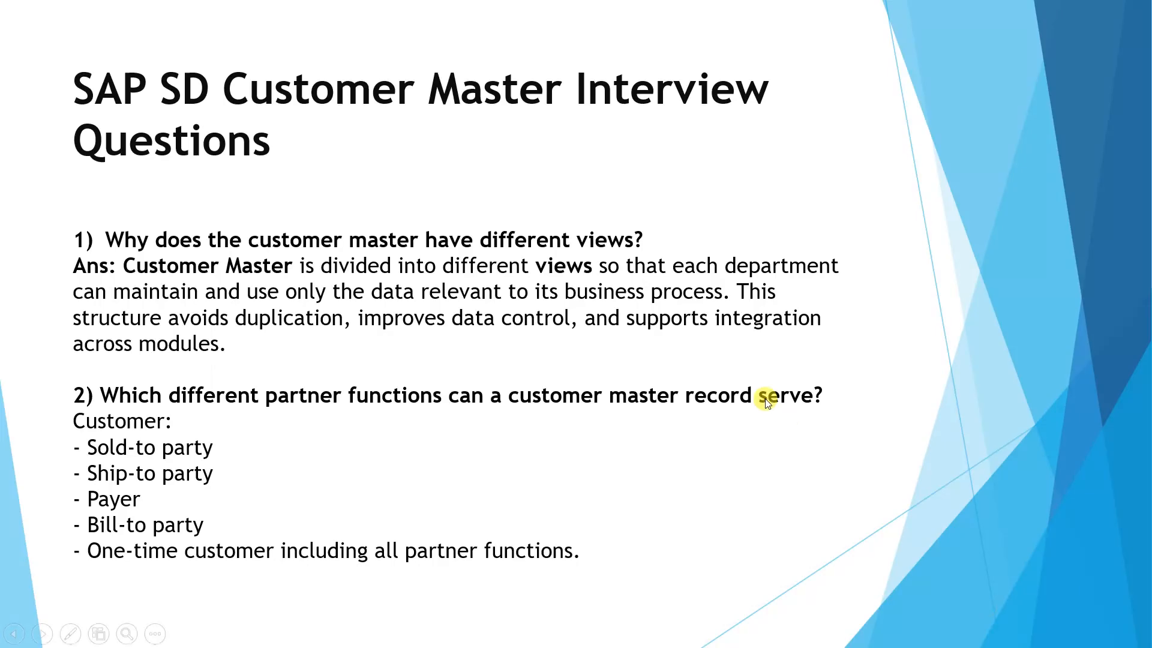